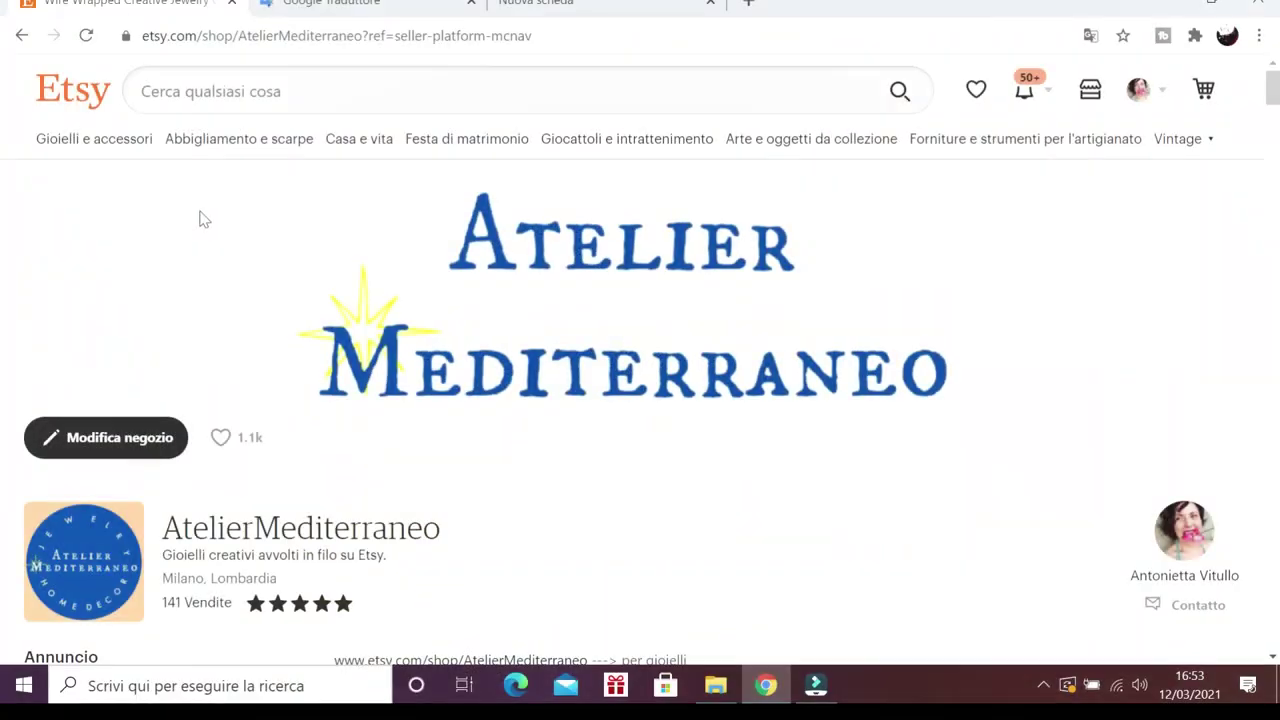
- Look over the AtelierMediterraneo shop page, from its banner and announcement to the item categories and article listings
{"action": "scroll", "coordinate": [940, 288], "scroll_direction": "down", "scroll_amount": 2}
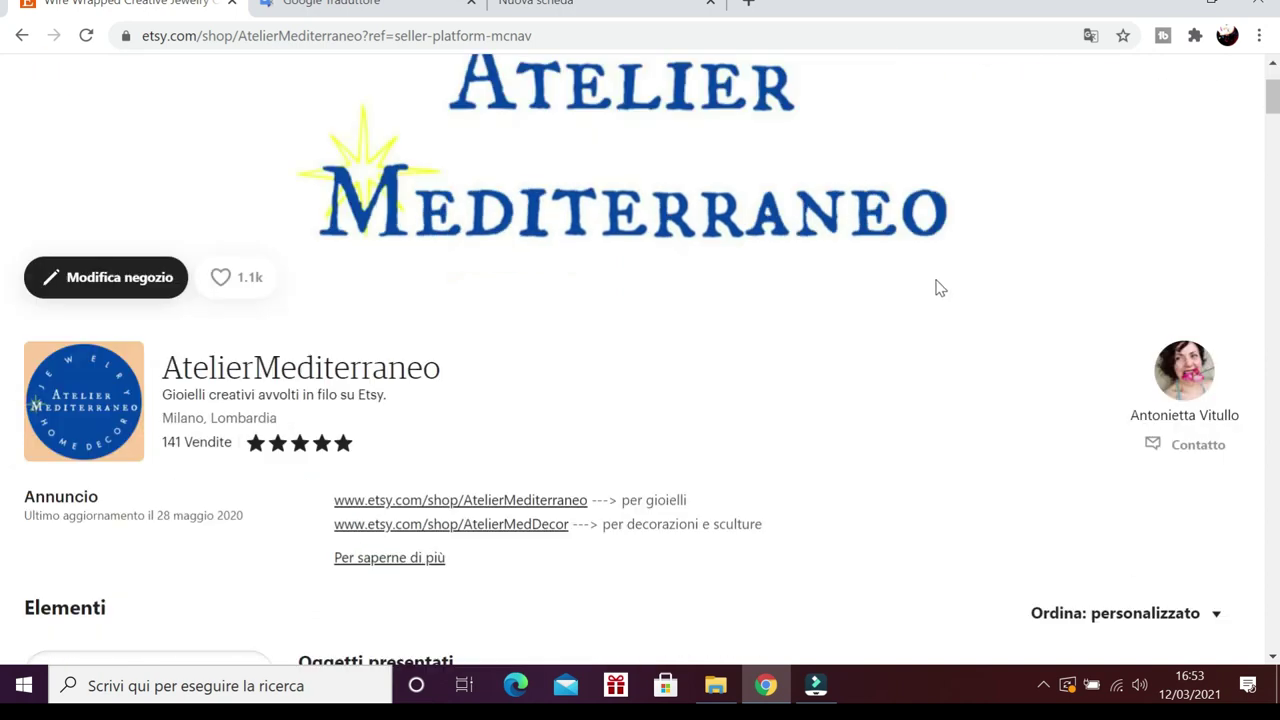
{"action": "scroll", "coordinate": [938, 287], "scroll_direction": "down", "scroll_amount": 3}
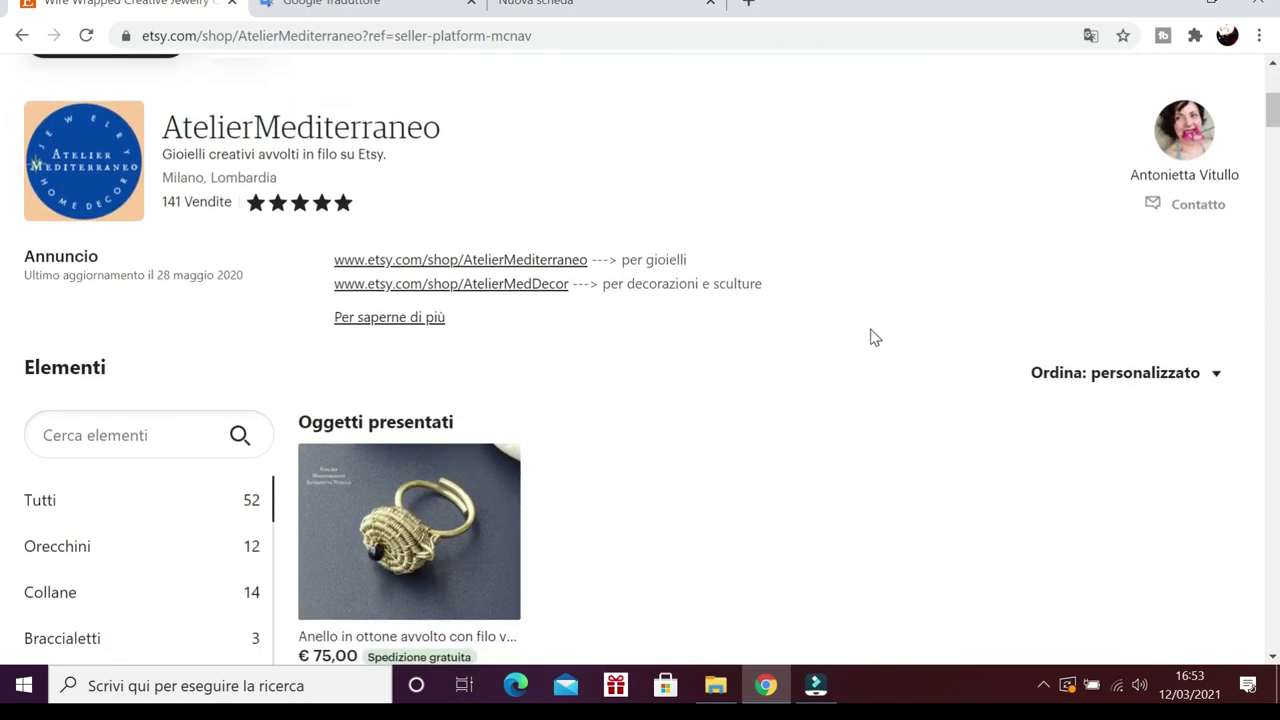
{"action": "scroll", "coordinate": [870, 337], "scroll_direction": "down", "scroll_amount": 2}
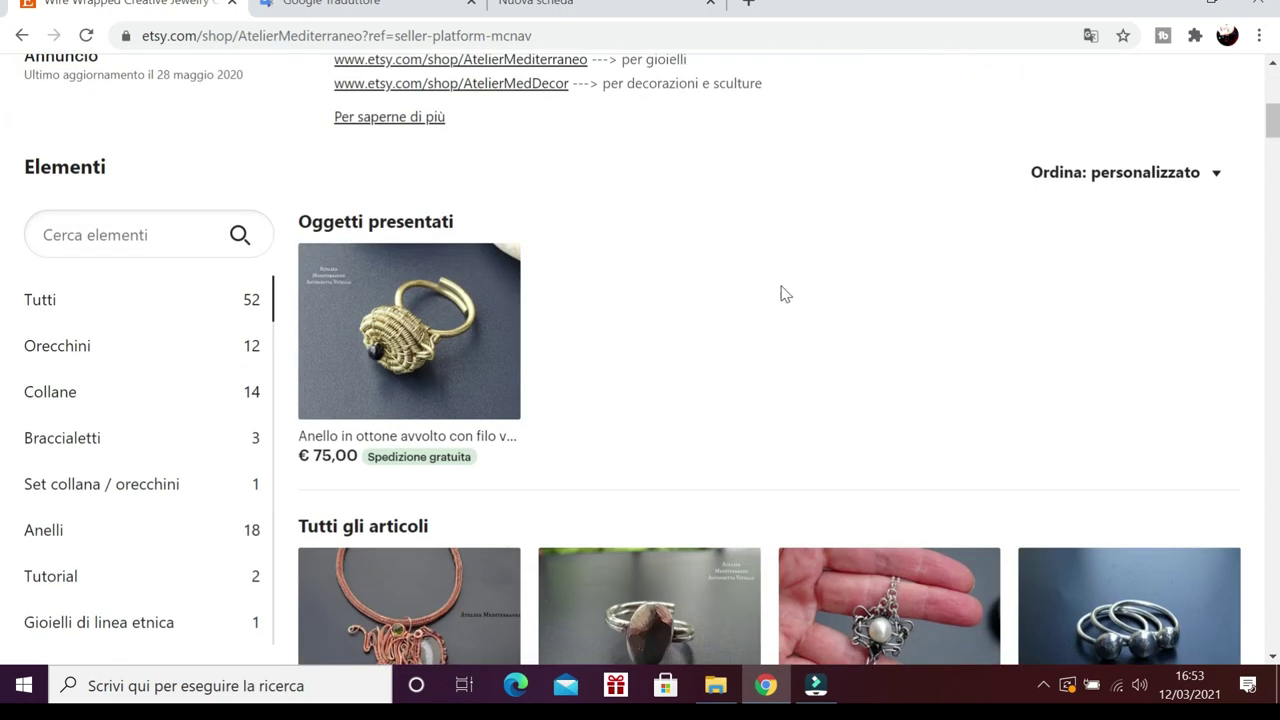
{"action": "scroll", "coordinate": [783, 293], "scroll_direction": "down", "scroll_amount": 1}
{"action": "scroll", "coordinate": [857, 246], "scroll_direction": "down", "scroll_amount": 3}
{"action": "scroll", "coordinate": [855, 252], "scroll_direction": "up", "scroll_amount": 8}
{"action": "scroll", "coordinate": [600, 275], "scroll_direction": "up", "scroll_amount": 3}
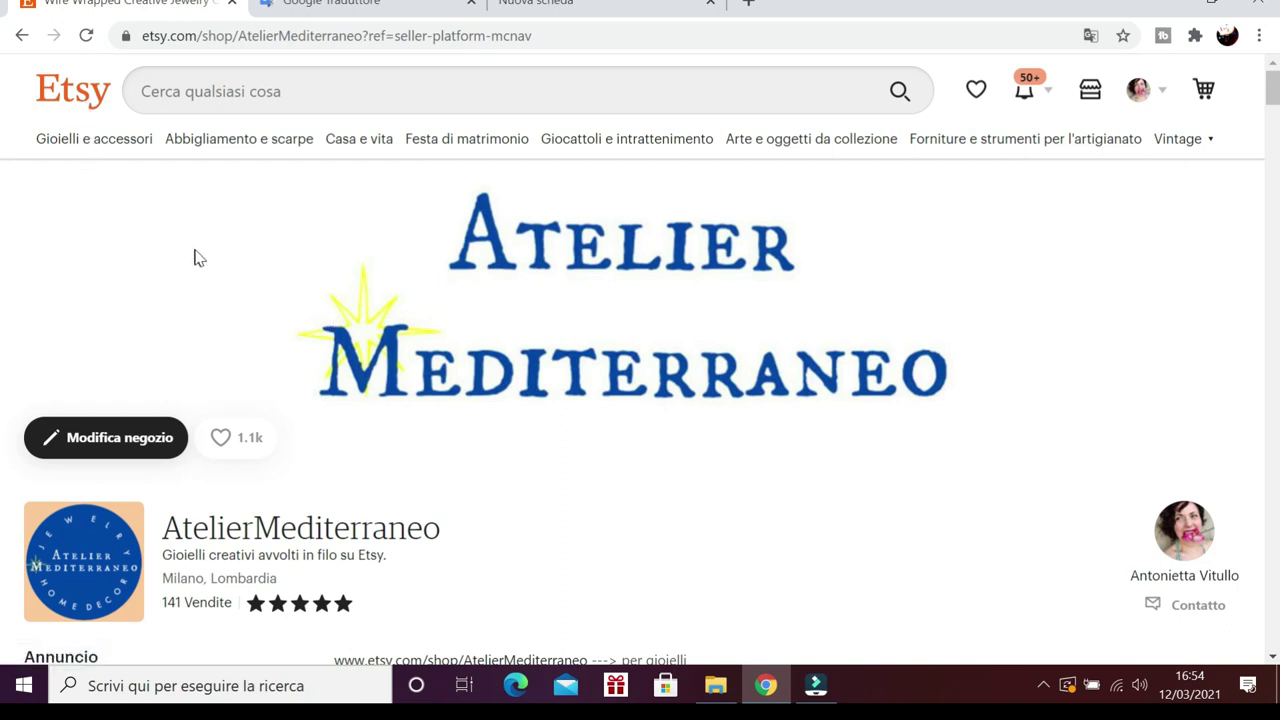
{"action": "scroll", "coordinate": [803, 363], "scroll_direction": "down", "scroll_amount": 2}
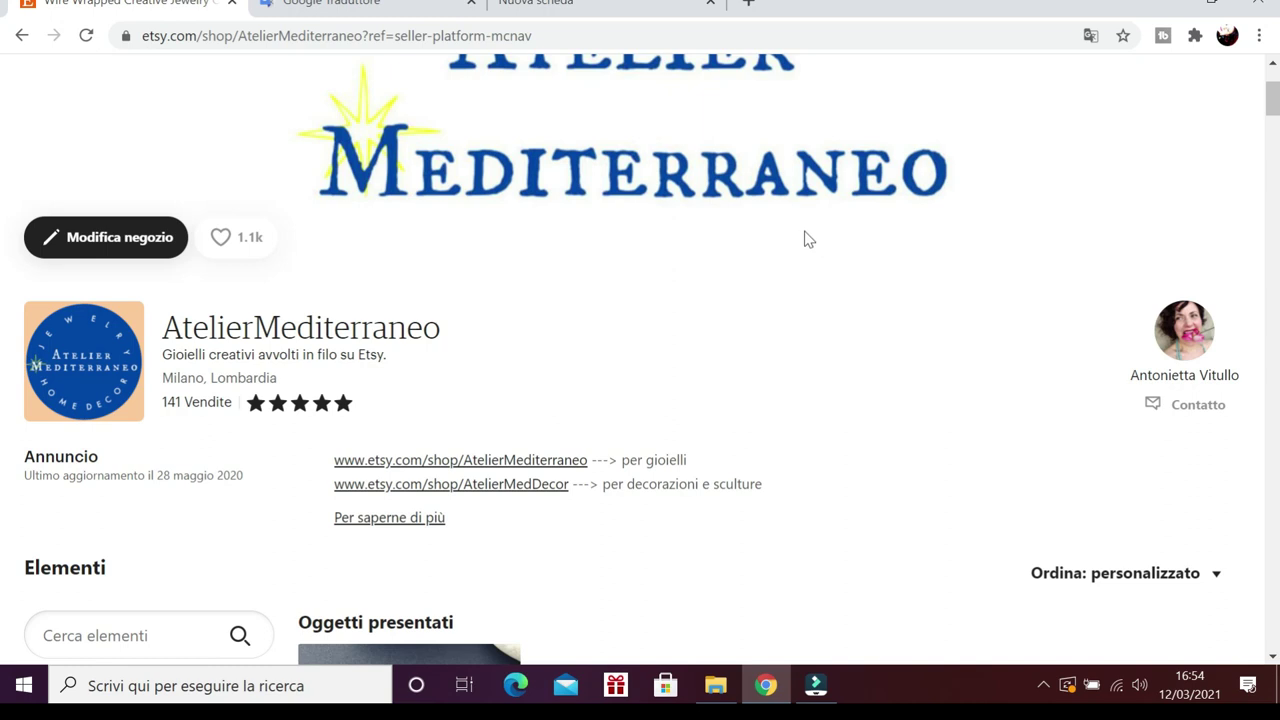
{"action": "scroll", "coordinate": [798, 236], "scroll_direction": "down", "scroll_amount": 2}
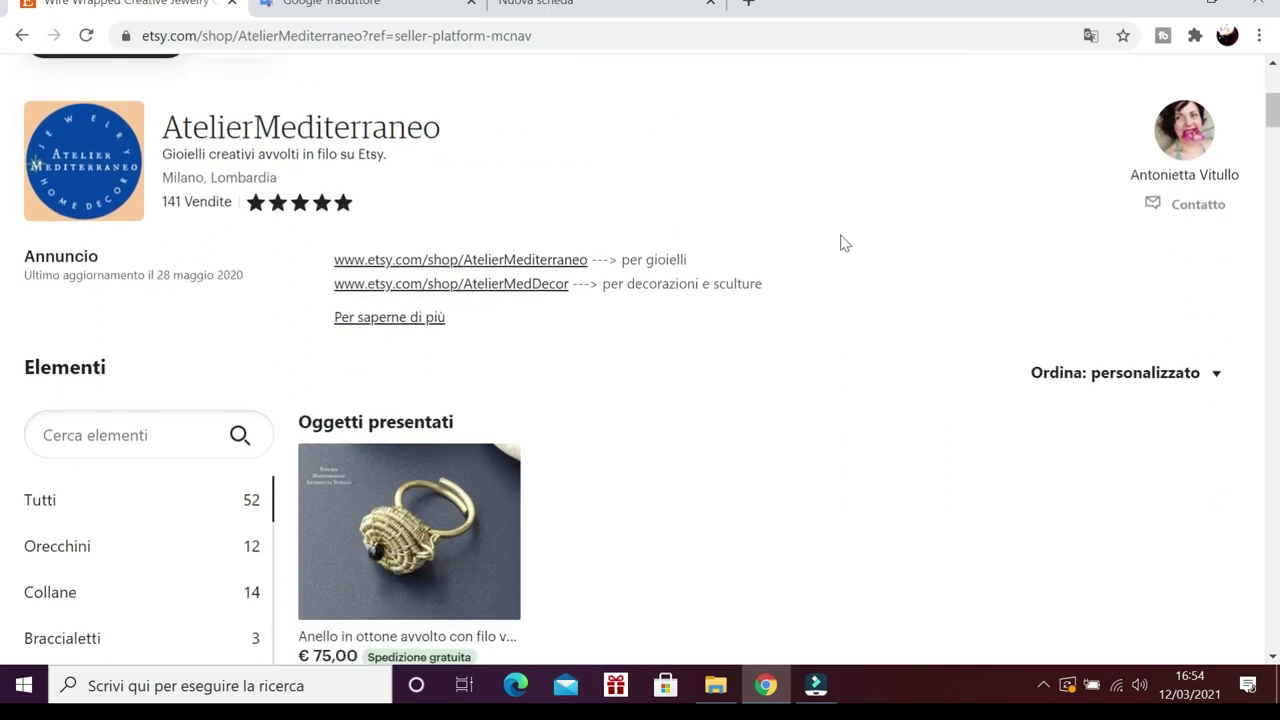
{"action": "scroll", "coordinate": [838, 230], "scroll_direction": "down", "scroll_amount": 3}
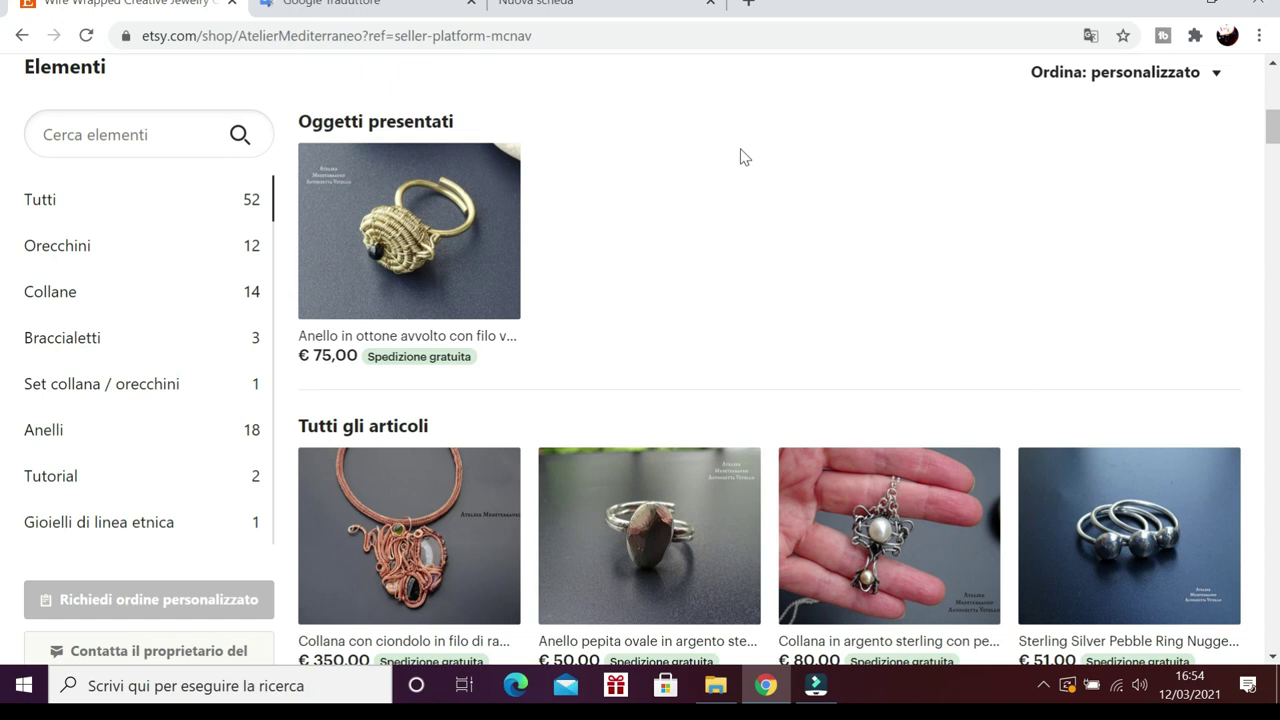
{"action": "scroll", "coordinate": [744, 157], "scroll_direction": "down", "scroll_amount": 1}
{"action": "scroll", "coordinate": [744, 157], "scroll_direction": "down", "scroll_amount": 1}
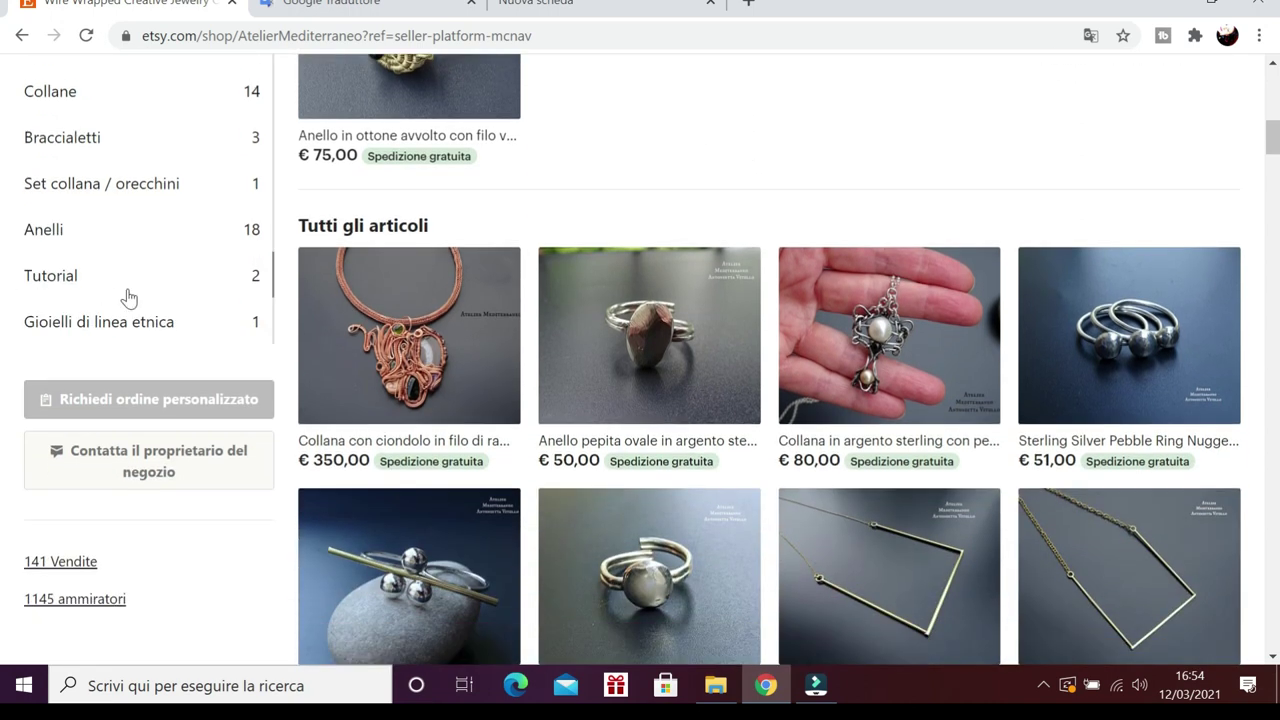
{"action": "scroll", "coordinate": [126, 294], "scroll_direction": "up", "scroll_amount": 15}
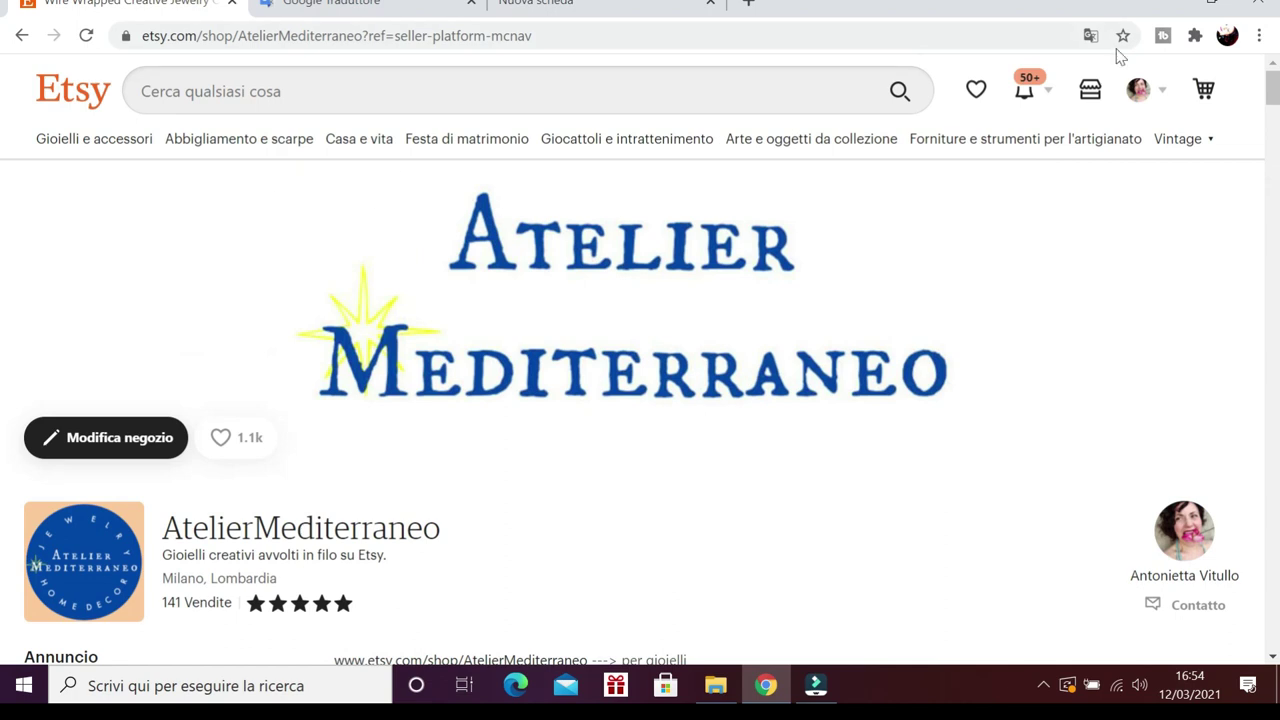
- Show the shop page in its original English and return it to the Italian translation
{"action": "left_click", "coordinate": [1090, 36]}
{"action": "left_click", "coordinate": [868, 78]}
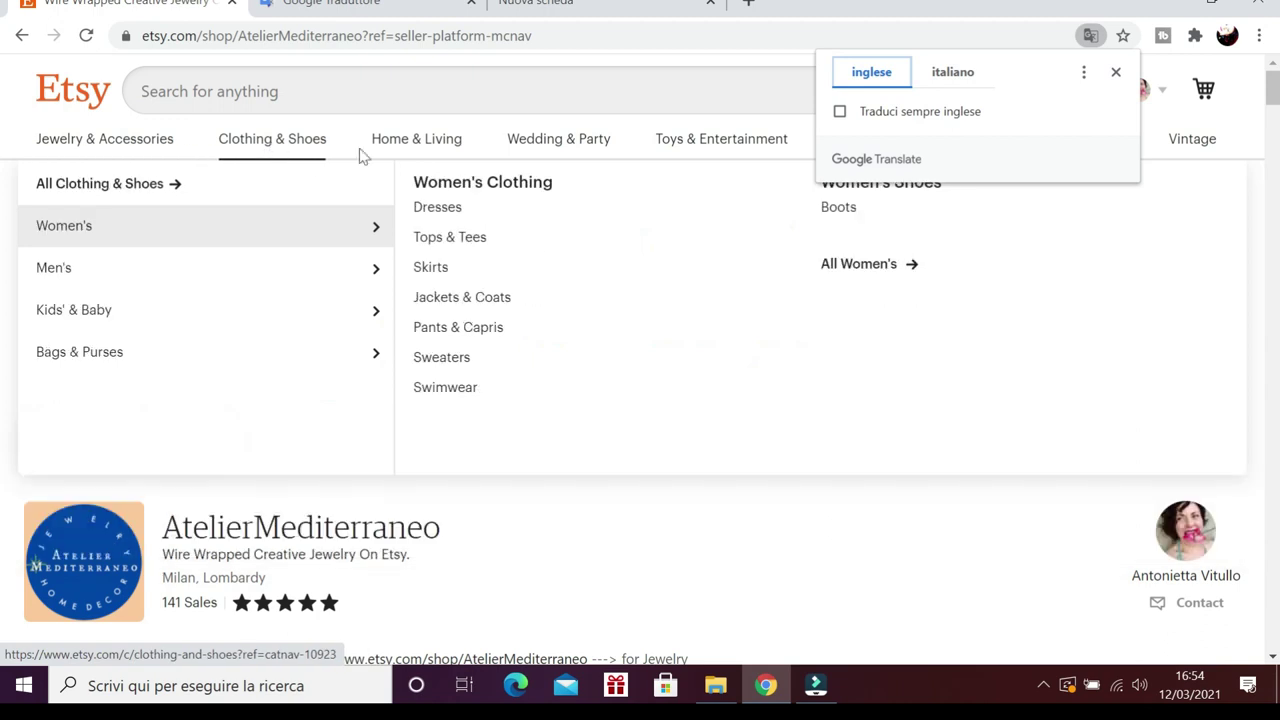
{"action": "mouse_move", "coordinate": [418, 160]}
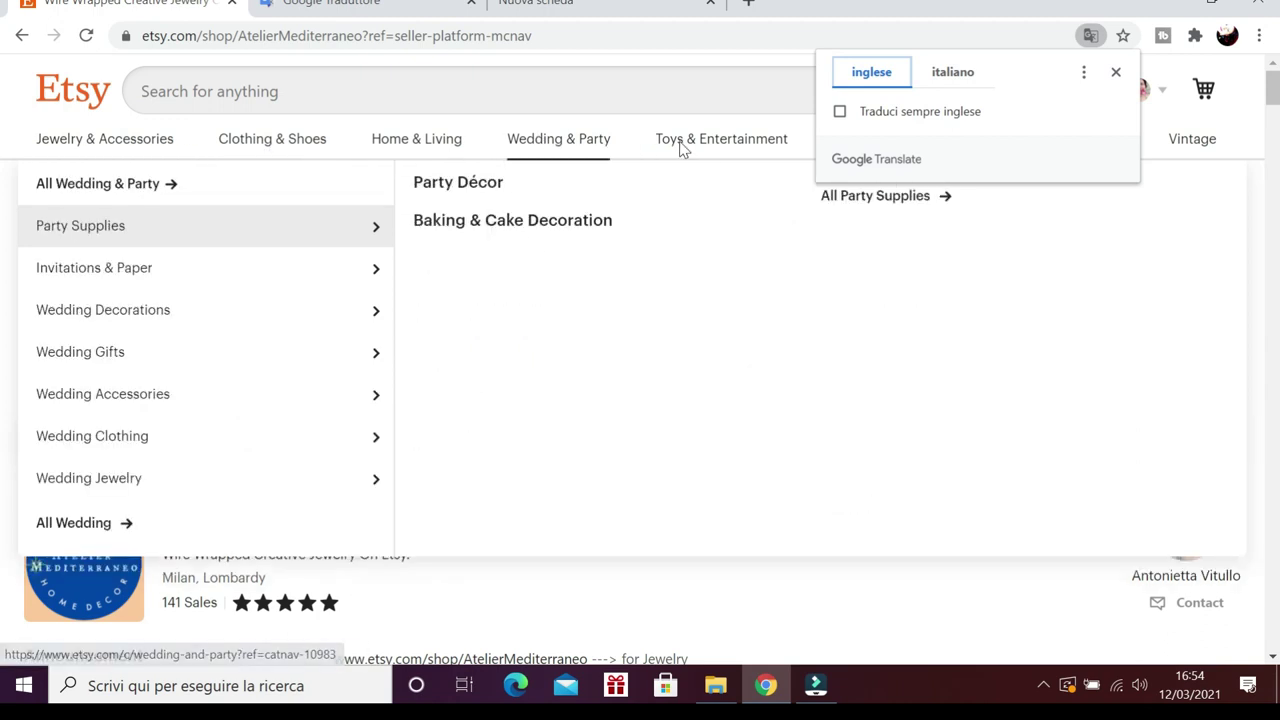
{"action": "left_click", "coordinate": [960, 76]}
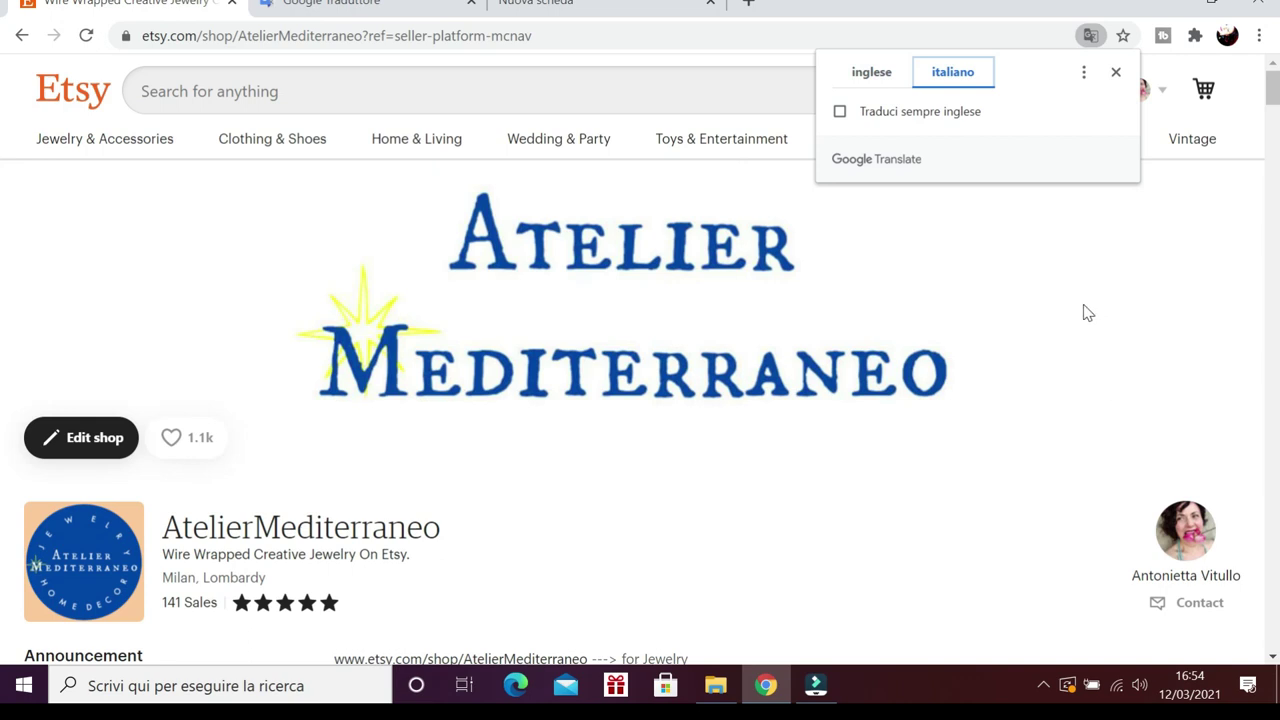
{"action": "left_click", "coordinate": [1123, 253]}
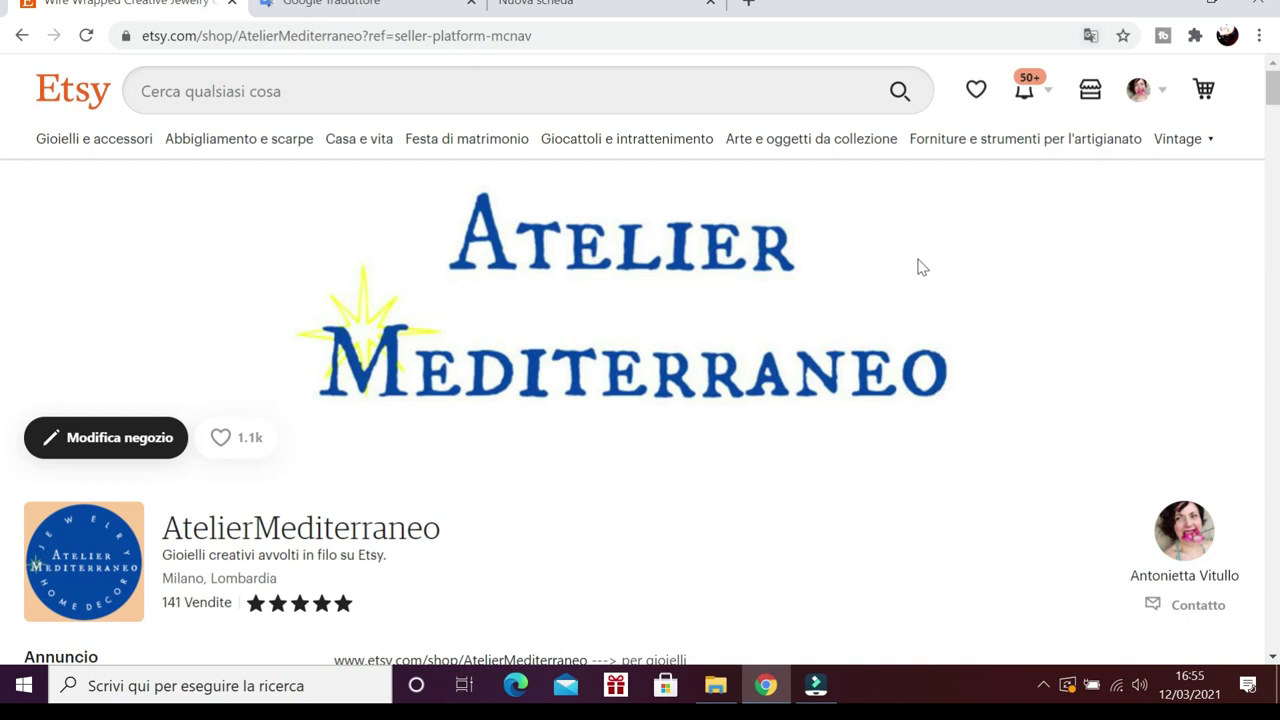
- Examine the Italian shop page from the shop profile through several rows of articles and back to the banner
{"action": "scroll", "coordinate": [921, 259], "scroll_direction": "down", "scroll_amount": 1}
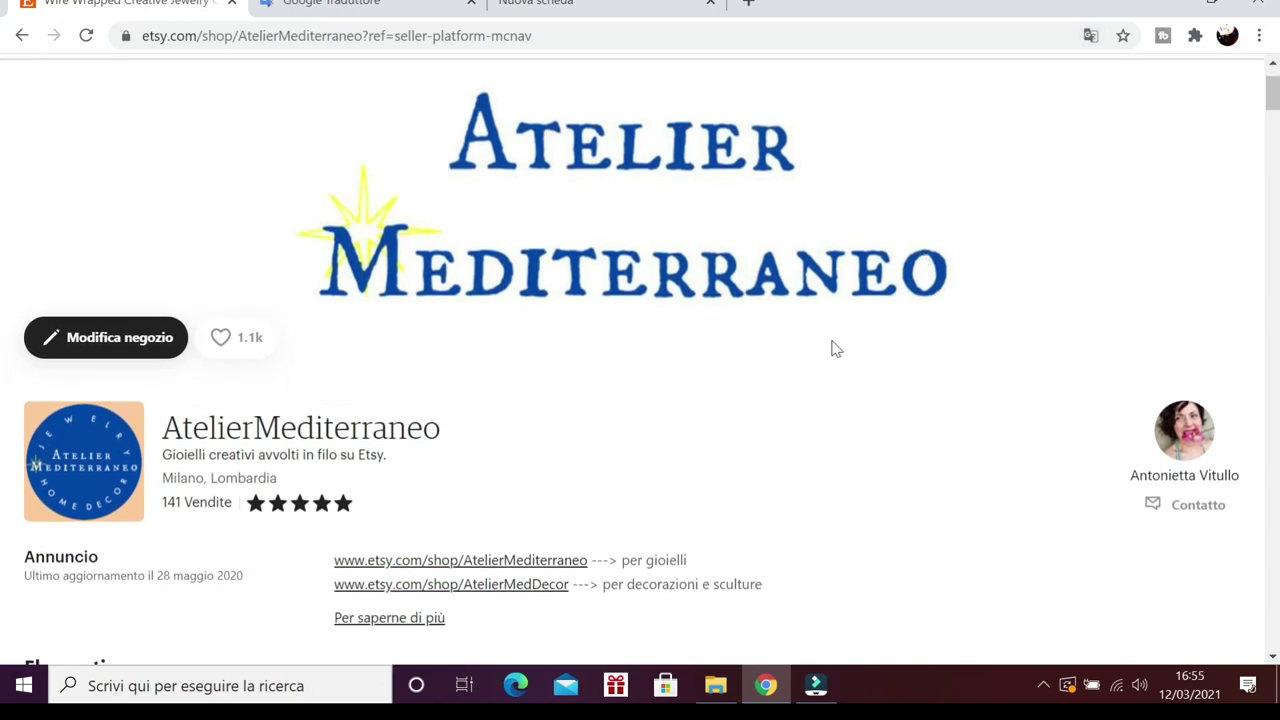
{"action": "scroll", "coordinate": [835, 348], "scroll_direction": "down", "scroll_amount": 2}
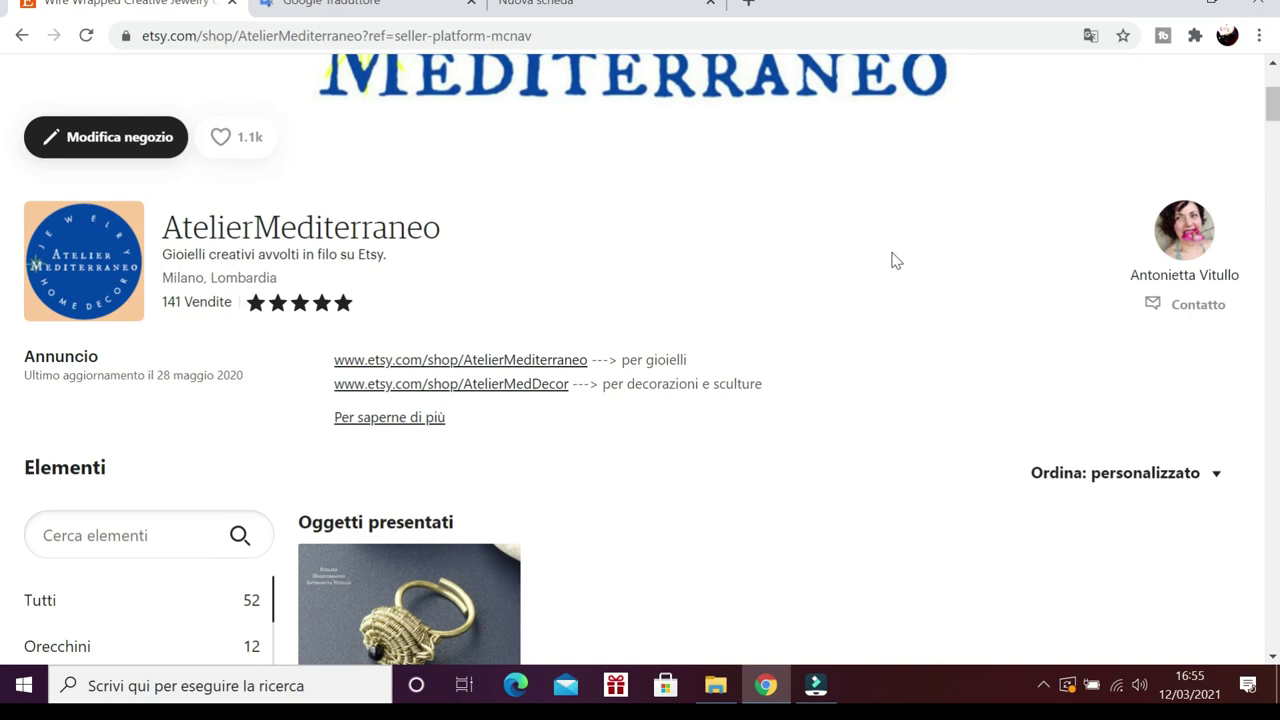
{"action": "scroll", "coordinate": [896, 259], "scroll_direction": "down", "scroll_amount": 1}
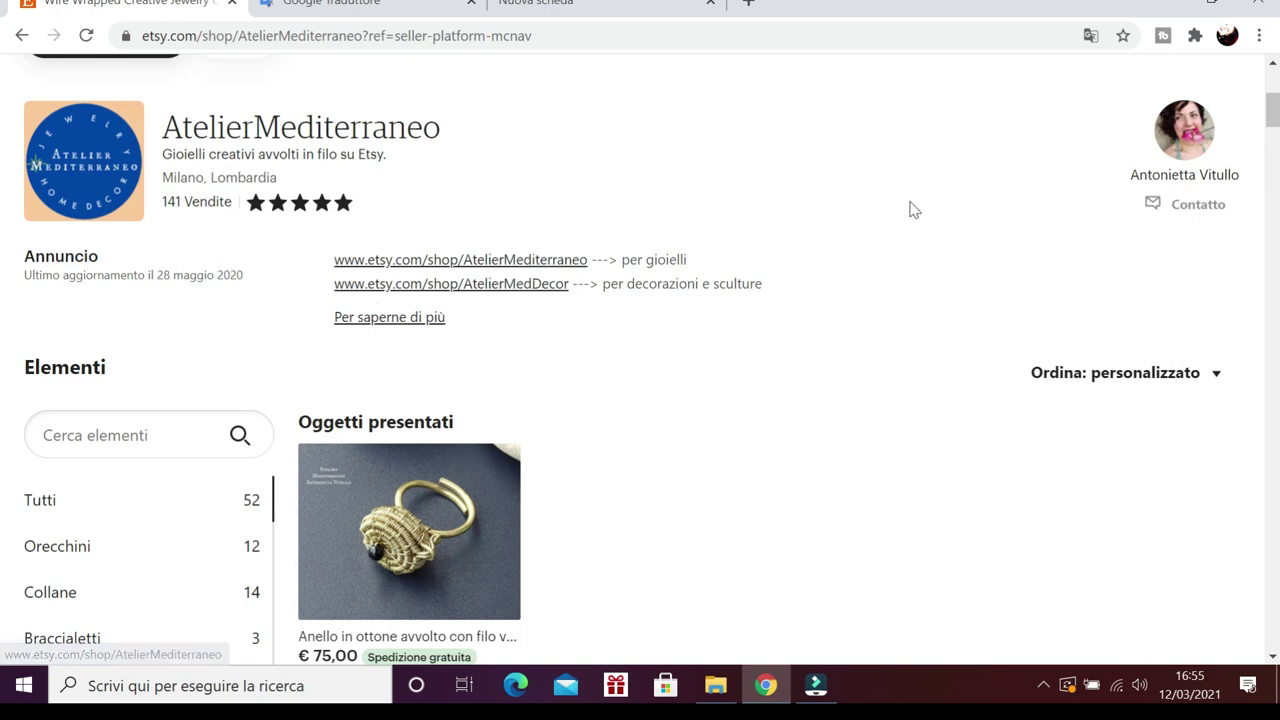
{"action": "scroll", "coordinate": [860, 210], "scroll_direction": "down", "scroll_amount": 4}
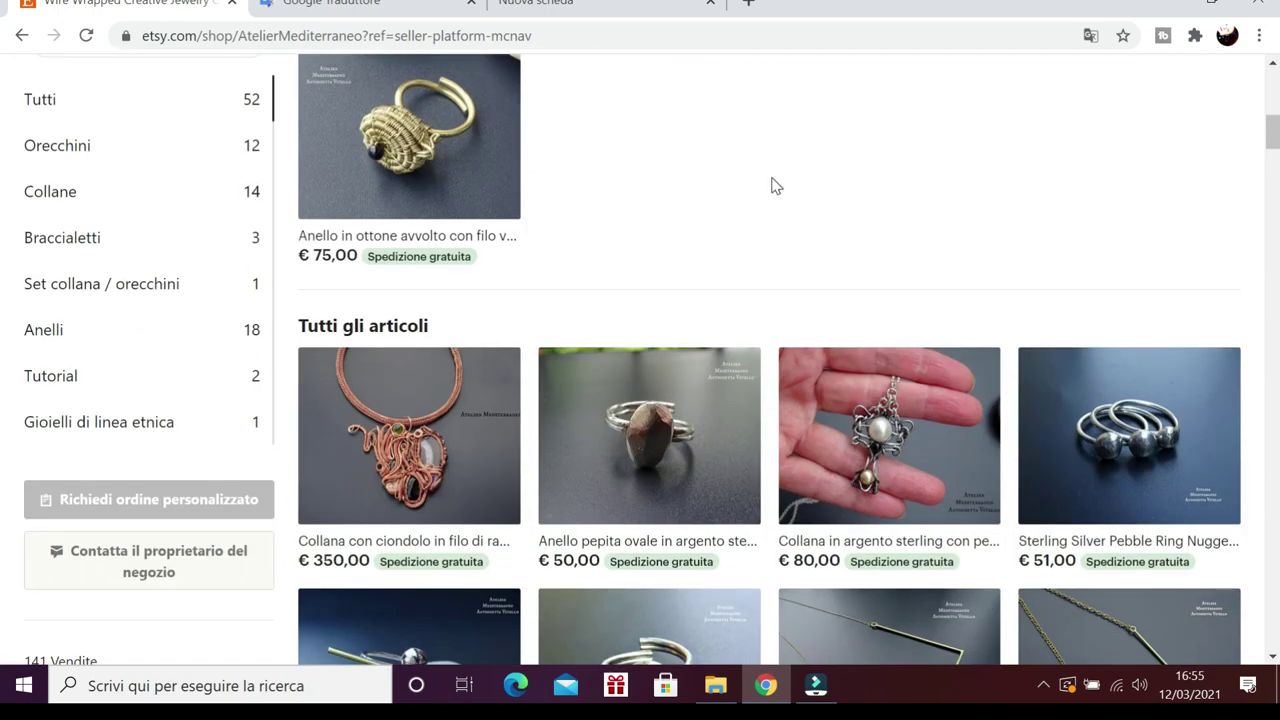
{"action": "scroll", "coordinate": [773, 186], "scroll_direction": "down", "scroll_amount": 2}
{"action": "scroll", "coordinate": [770, 183], "scroll_direction": "down", "scroll_amount": 3}
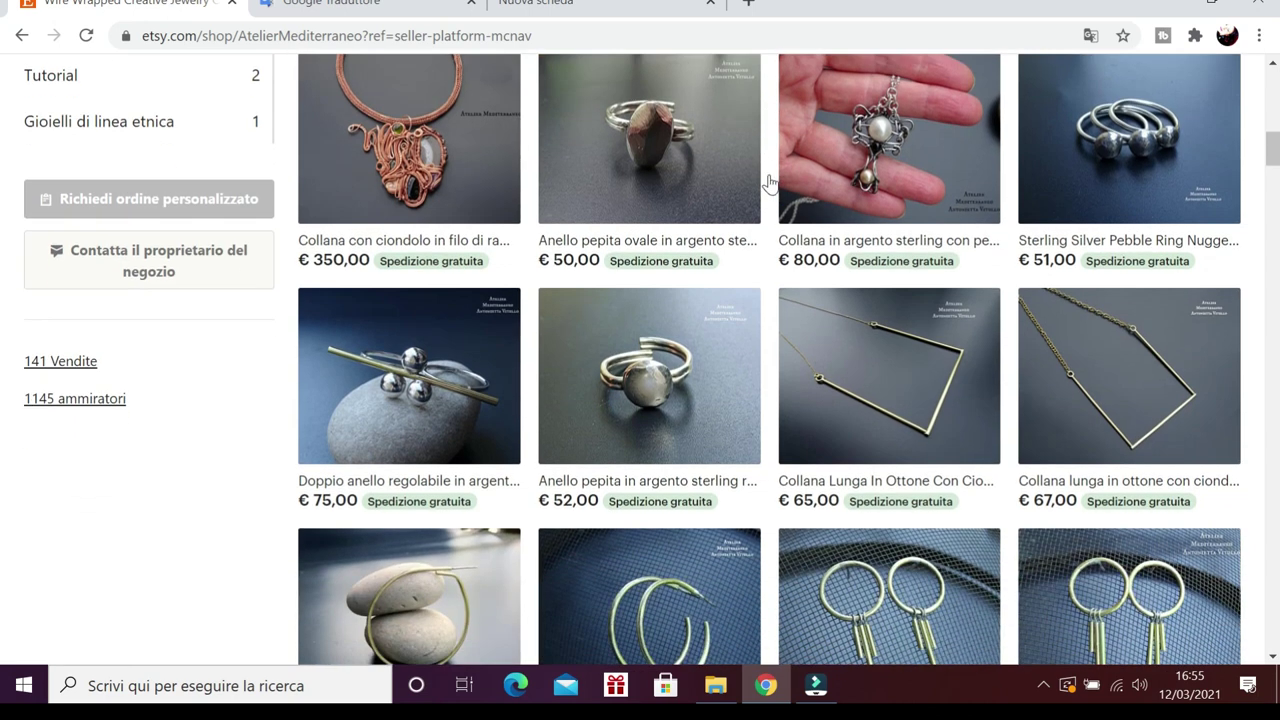
{"action": "scroll", "coordinate": [770, 183], "scroll_direction": "up", "scroll_amount": 12}
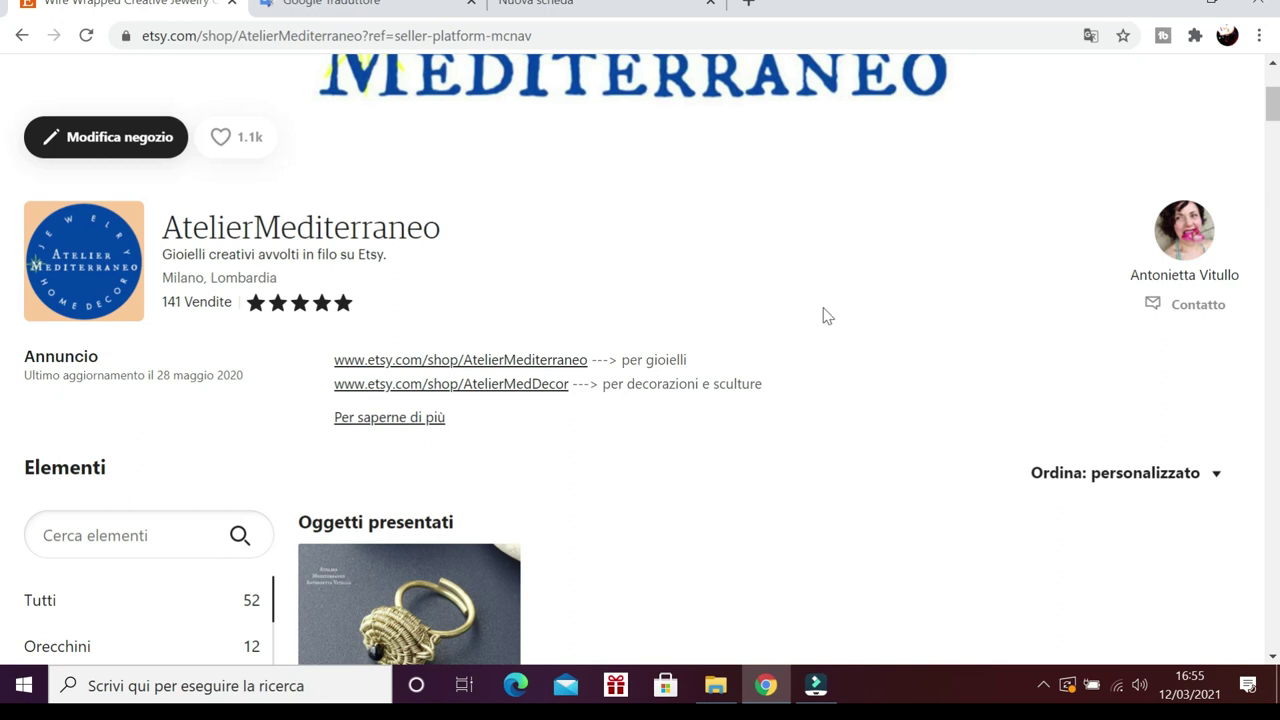
{"action": "scroll", "coordinate": [846, 287], "scroll_direction": "up", "scroll_amount": 3}
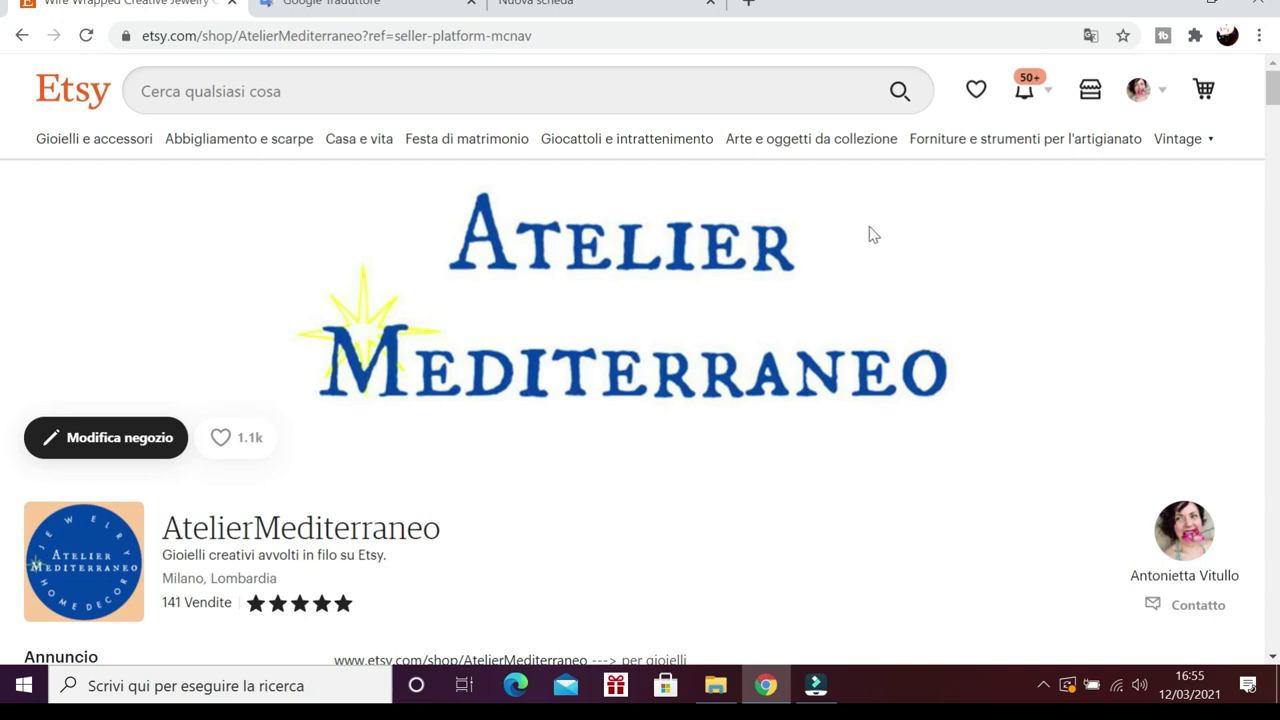
- Review the shop's announcement links, featured ring, item categories and first rows of articles
{"action": "scroll", "coordinate": [869, 250], "scroll_direction": "down", "scroll_amount": 2}
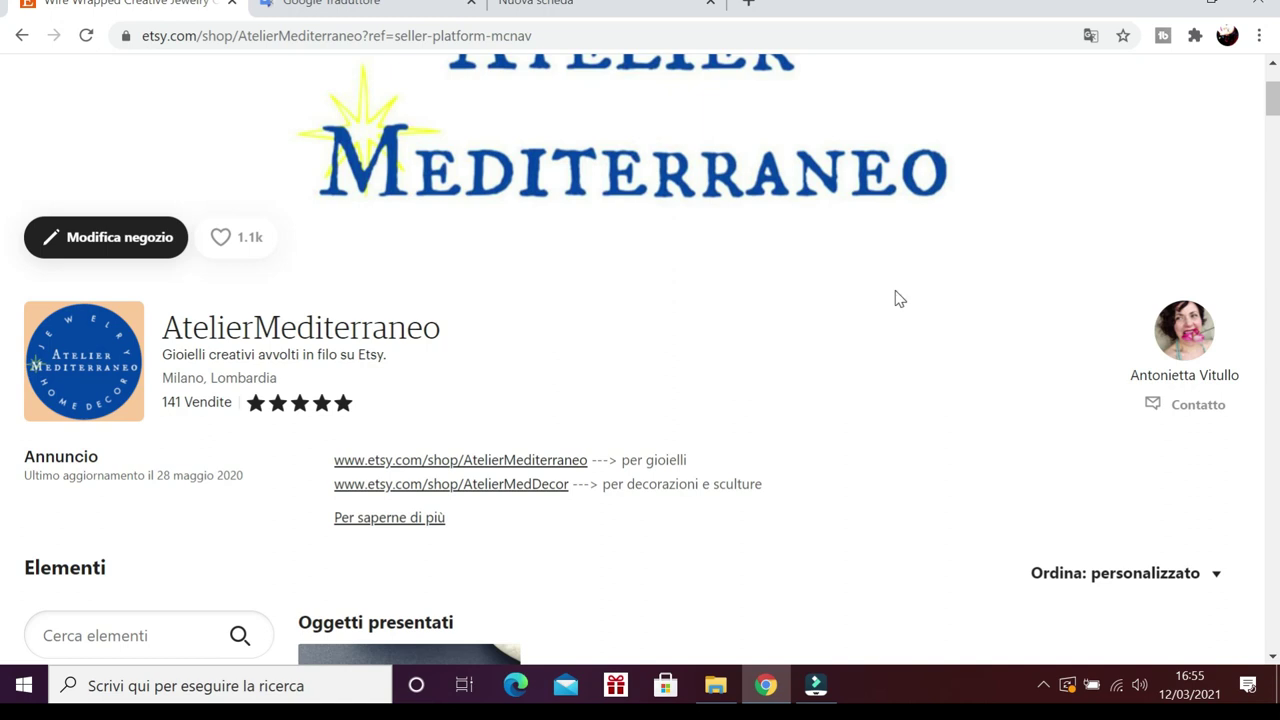
{"action": "scroll", "coordinate": [840, 340], "scroll_direction": "down", "scroll_amount": 3}
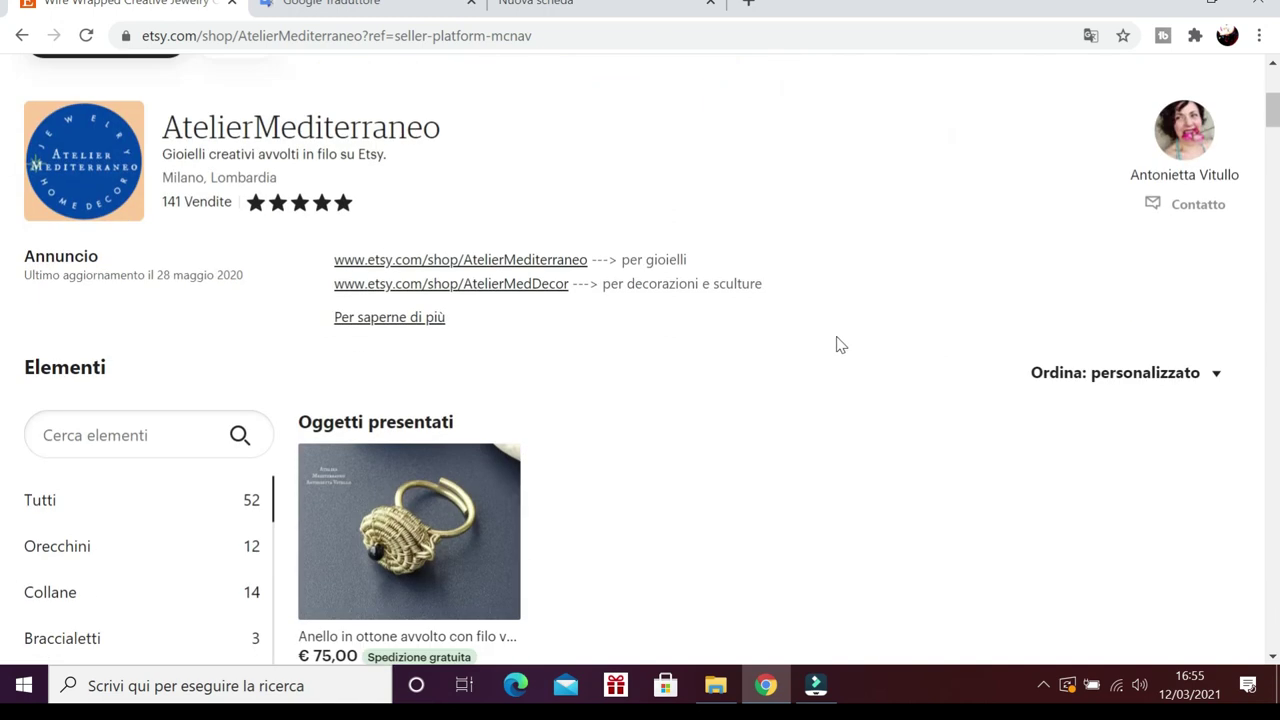
{"action": "scroll", "coordinate": [770, 310], "scroll_direction": "down", "scroll_amount": 3}
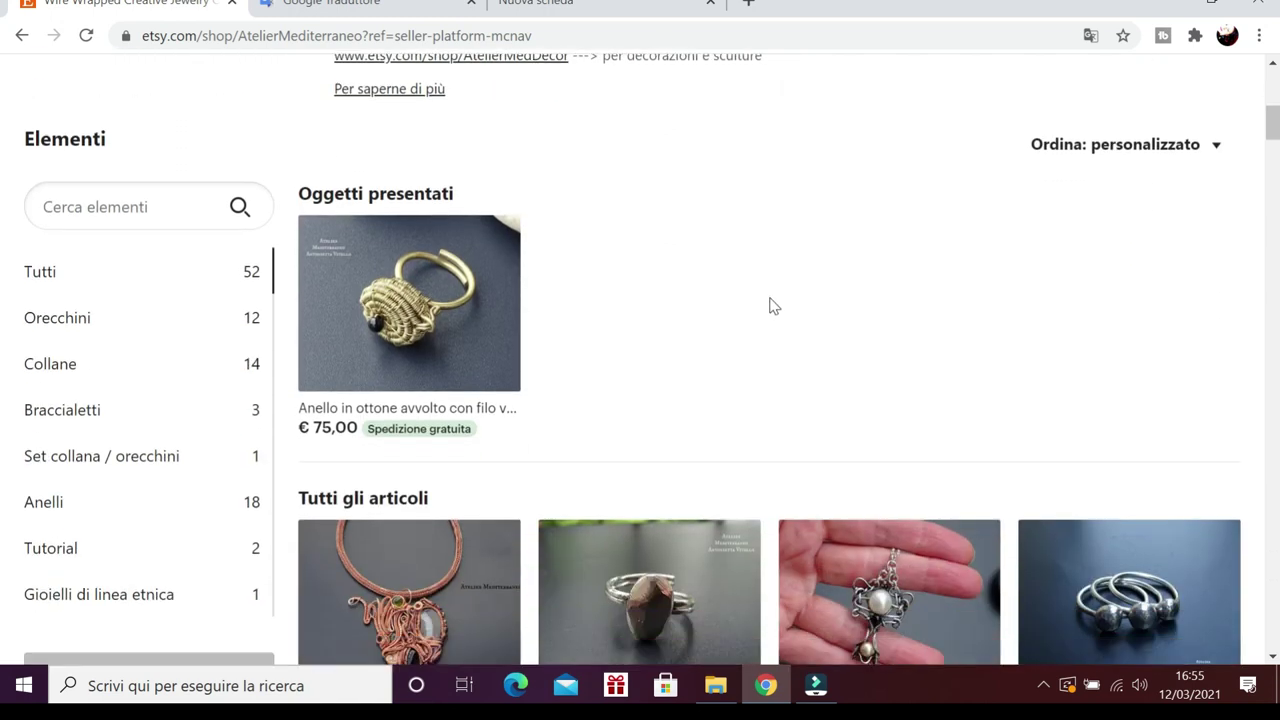
{"action": "scroll", "coordinate": [771, 220], "scroll_direction": "up", "scroll_amount": 8}
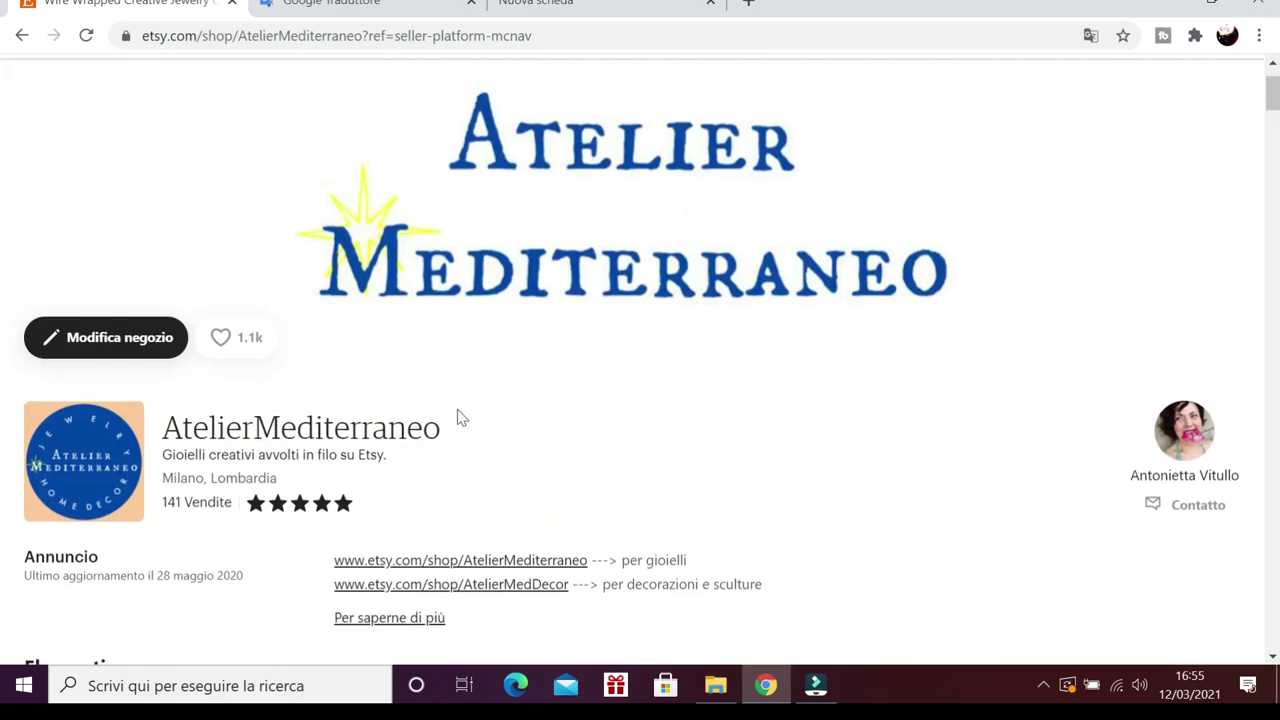
{"action": "scroll", "coordinate": [569, 491], "scroll_direction": "down", "scroll_amount": 1}
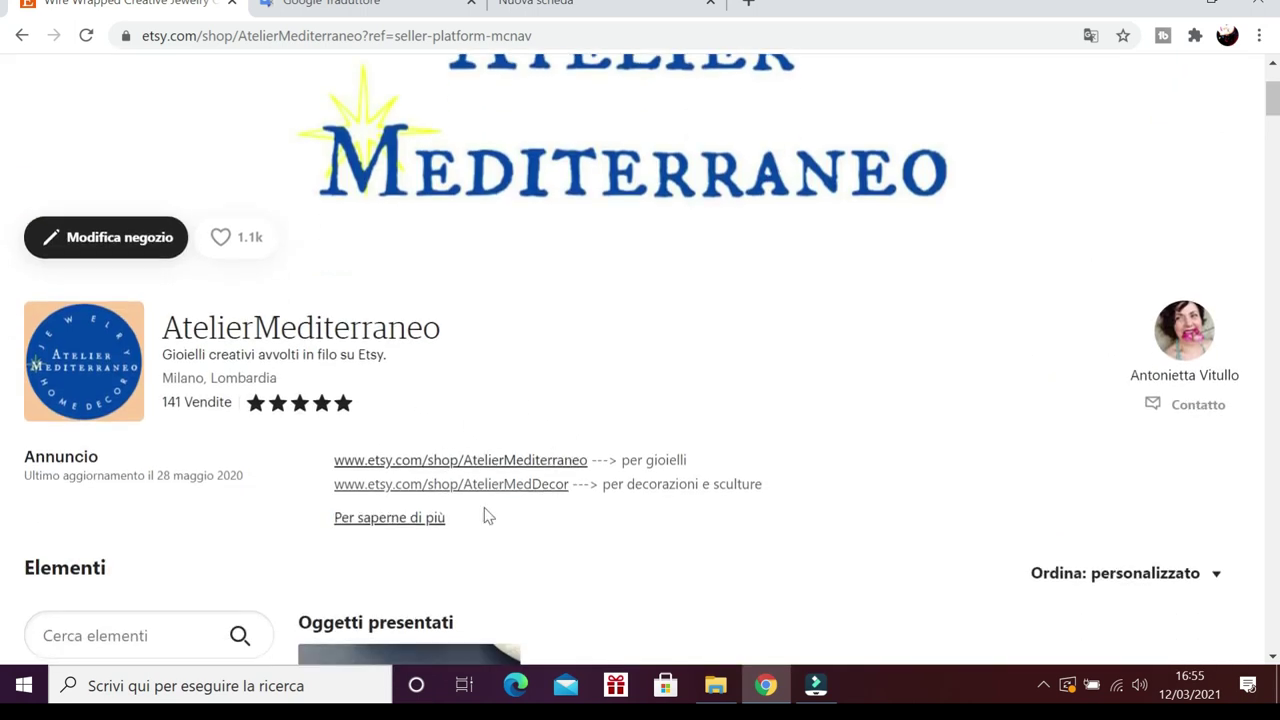
{"action": "scroll", "coordinate": [873, 385], "scroll_direction": "down", "scroll_amount": 4}
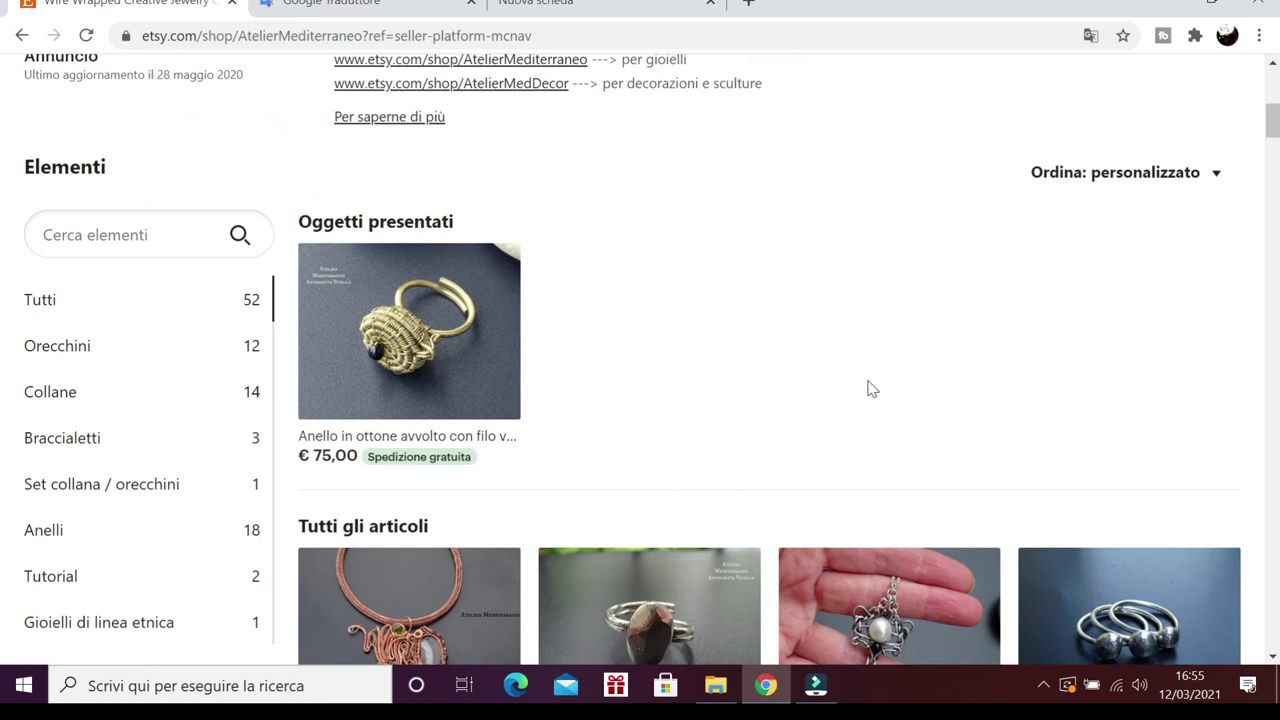
{"action": "scroll", "coordinate": [757, 357], "scroll_direction": "down", "scroll_amount": 3}
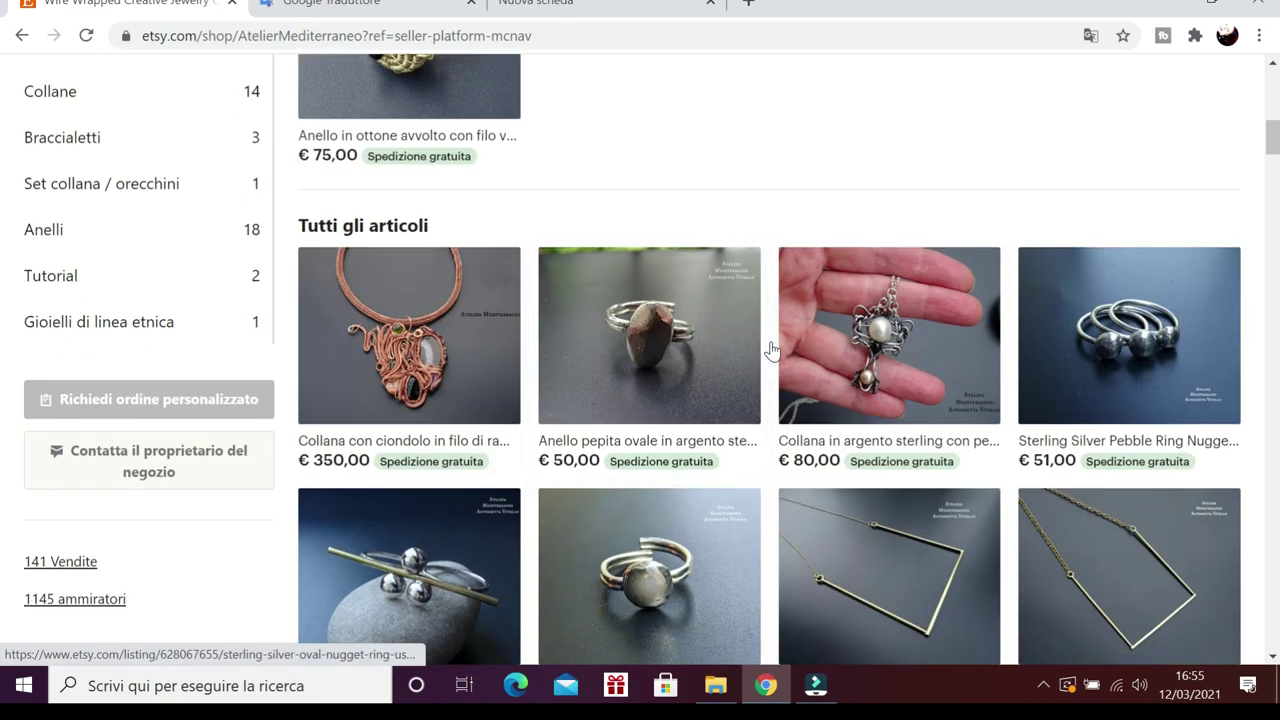
{"action": "scroll", "coordinate": [757, 357], "scroll_direction": "up", "scroll_amount": 8}
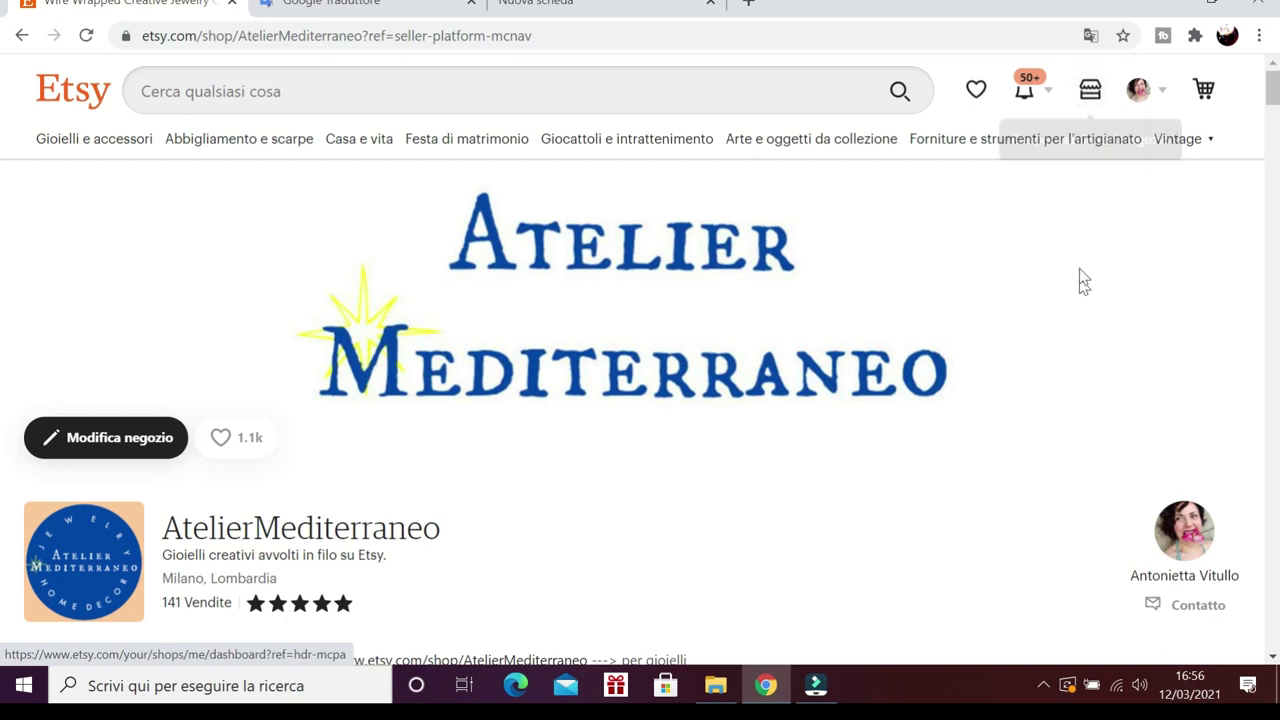
- Open the shop's management dashboard and go to its listings (Elenchi) to browse the active items
{"action": "left_click", "coordinate": [1091, 96]}
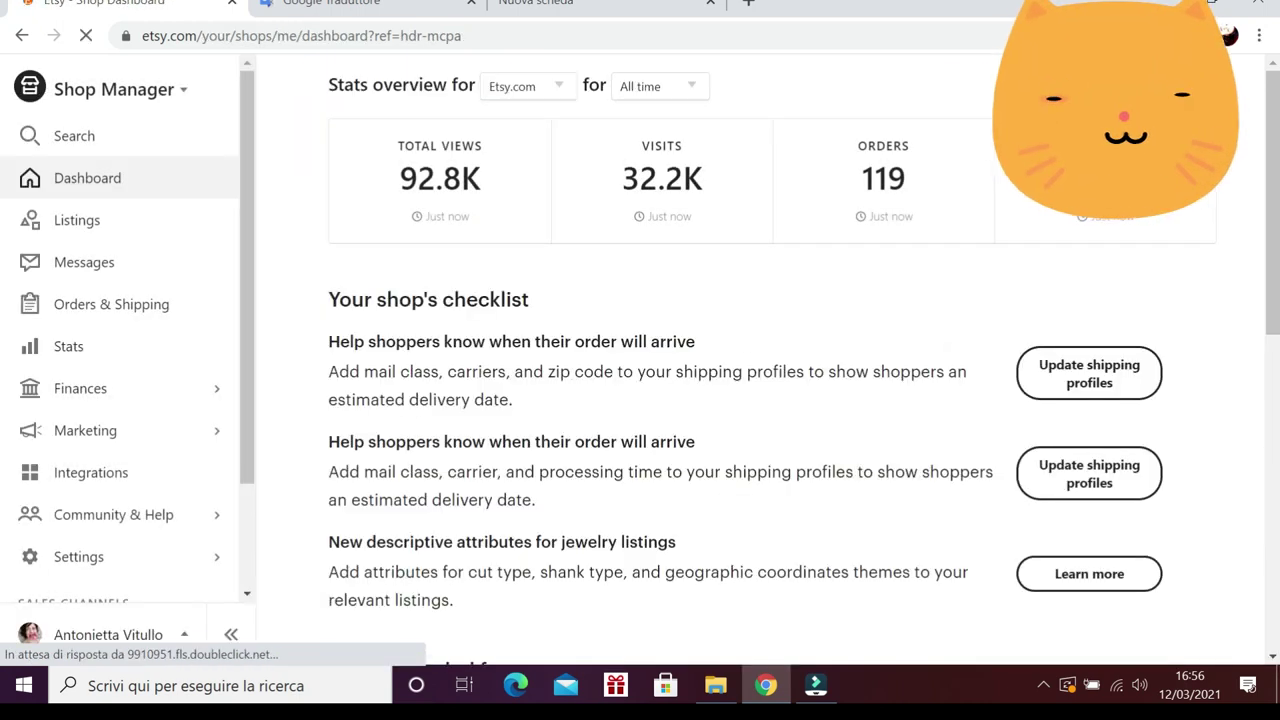
{"action": "scroll", "coordinate": [284, 167], "scroll_direction": "down", "scroll_amount": 2}
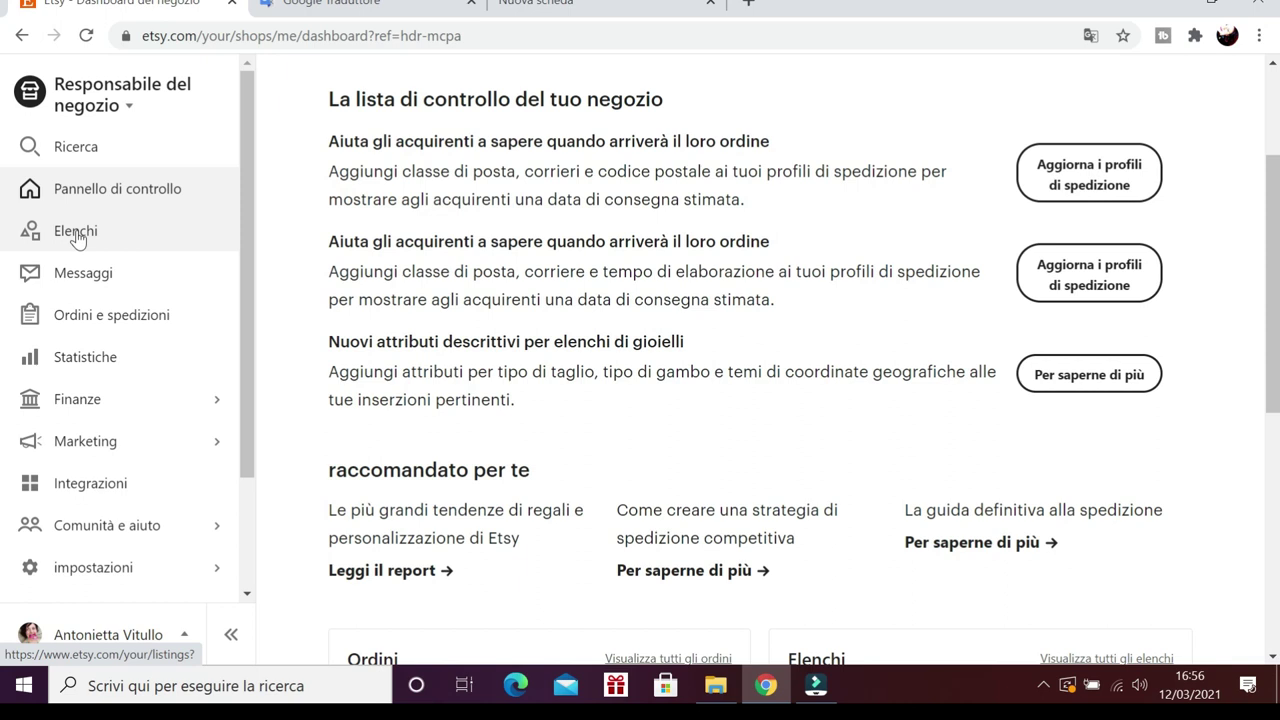
{"action": "left_click", "coordinate": [77, 235]}
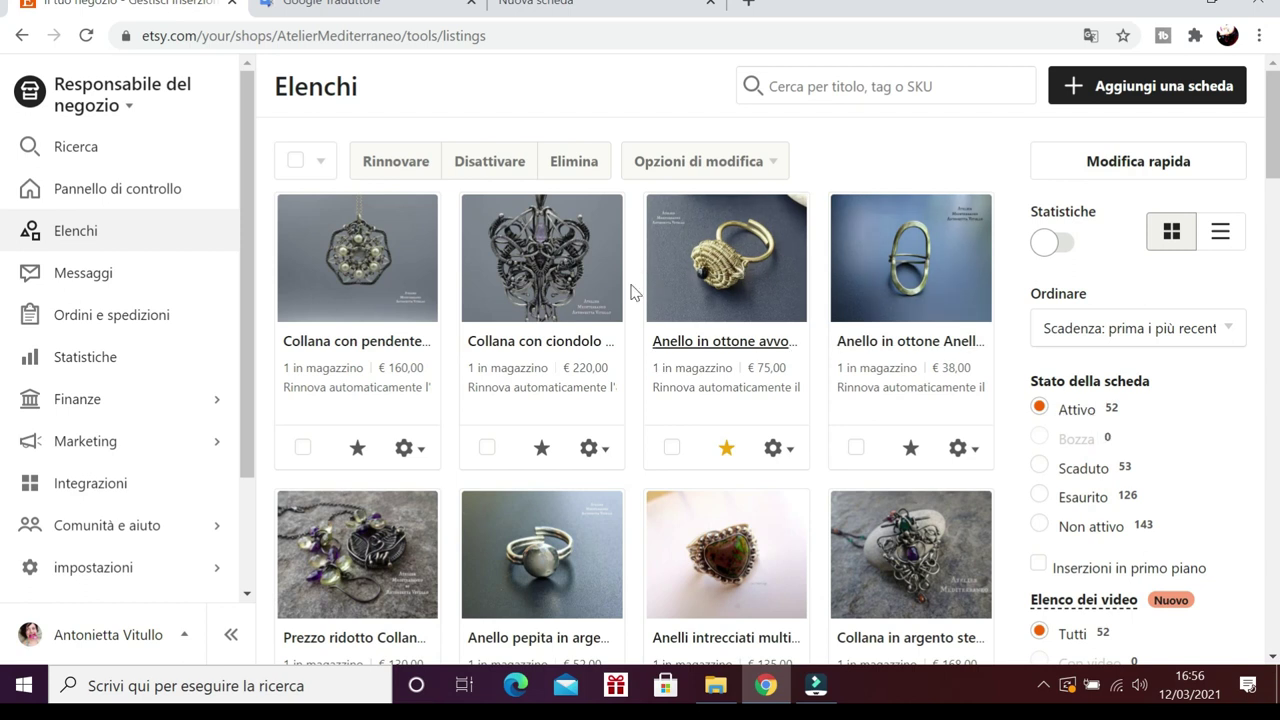
{"action": "scroll", "coordinate": [632, 294], "scroll_direction": "down", "scroll_amount": 6}
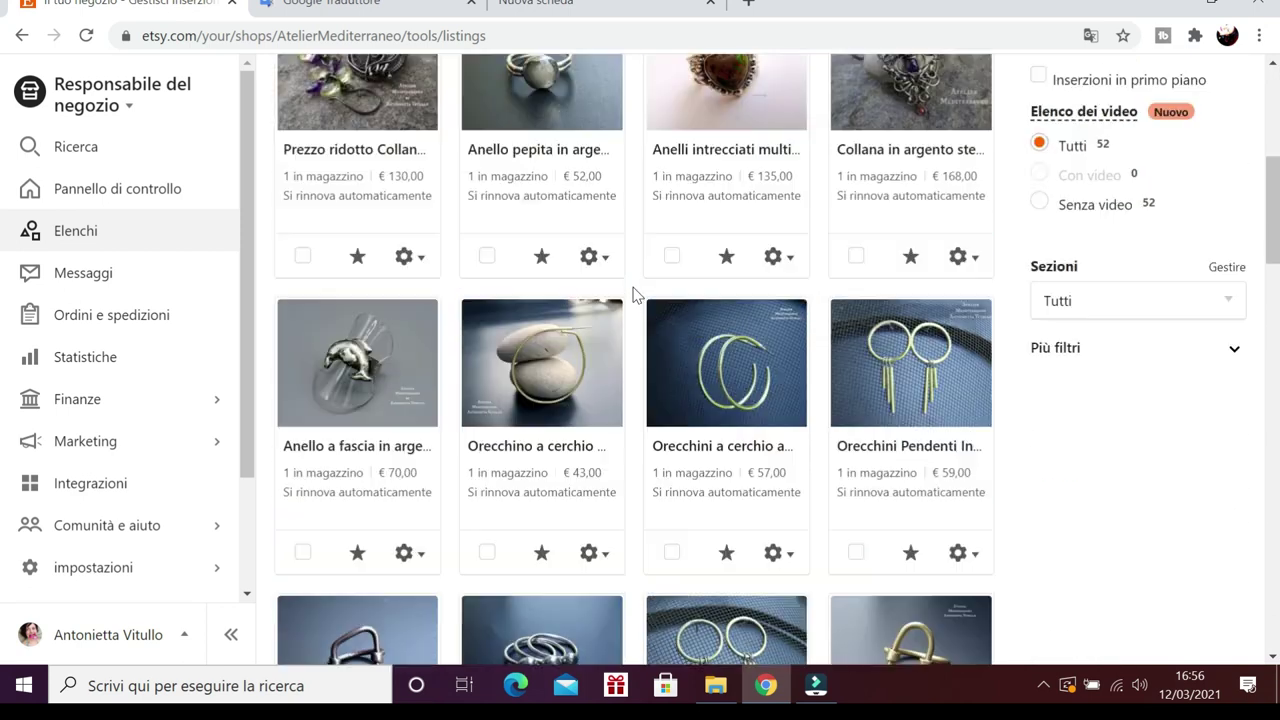
{"action": "scroll", "coordinate": [632, 294], "scroll_direction": "up", "scroll_amount": 4}
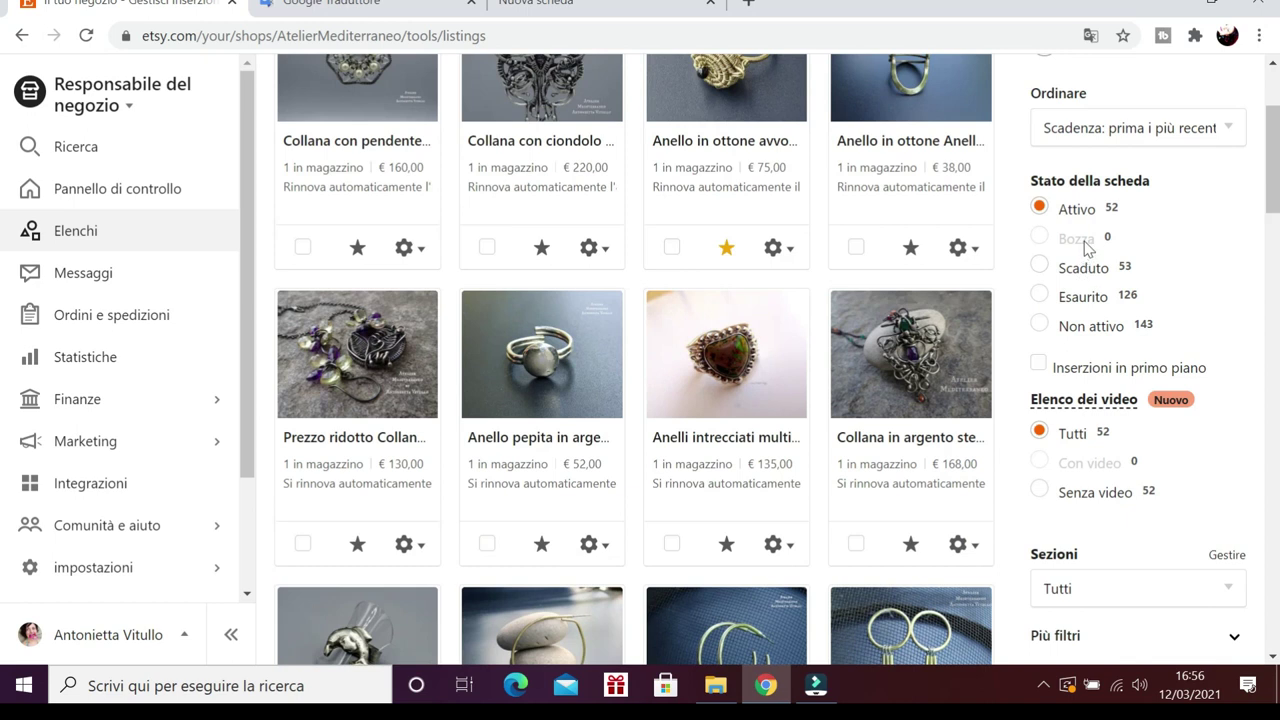
- Filter the listings by the expired status (Scaduto) and view the matching items
{"action": "left_click", "coordinate": [1040, 266]}
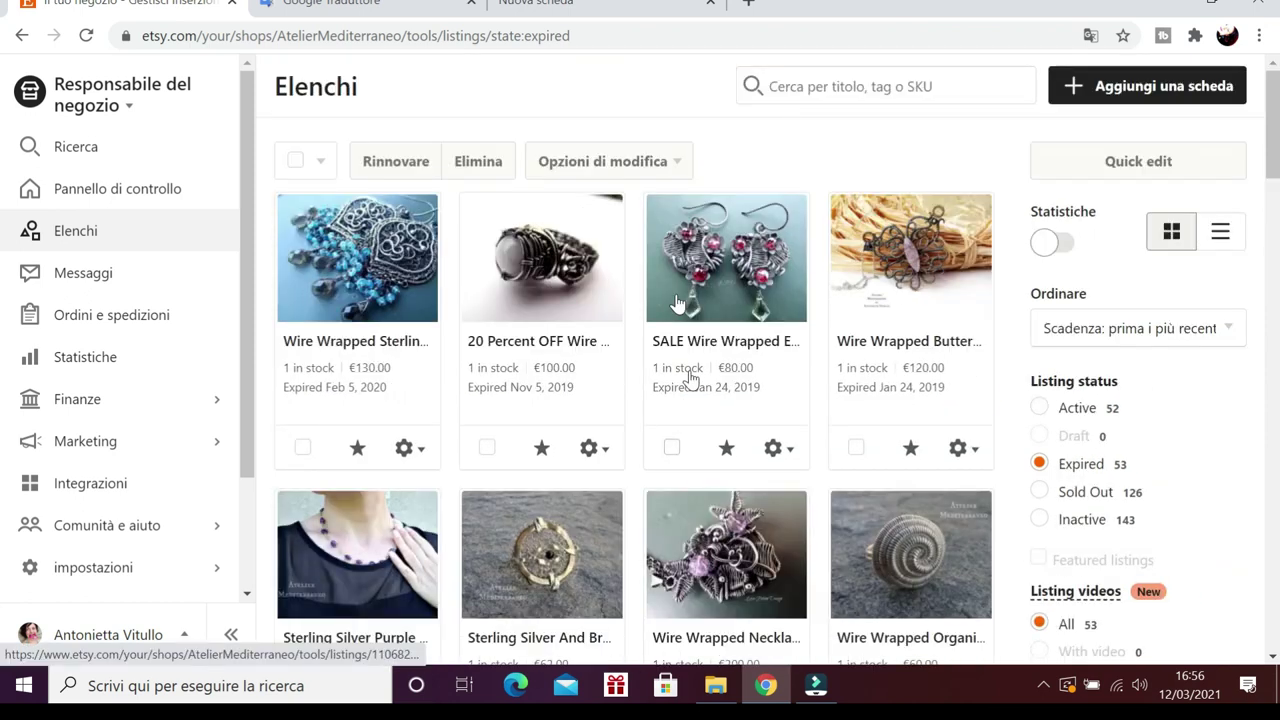
{"action": "scroll", "coordinate": [708, 316], "scroll_direction": "down", "scroll_amount": 1}
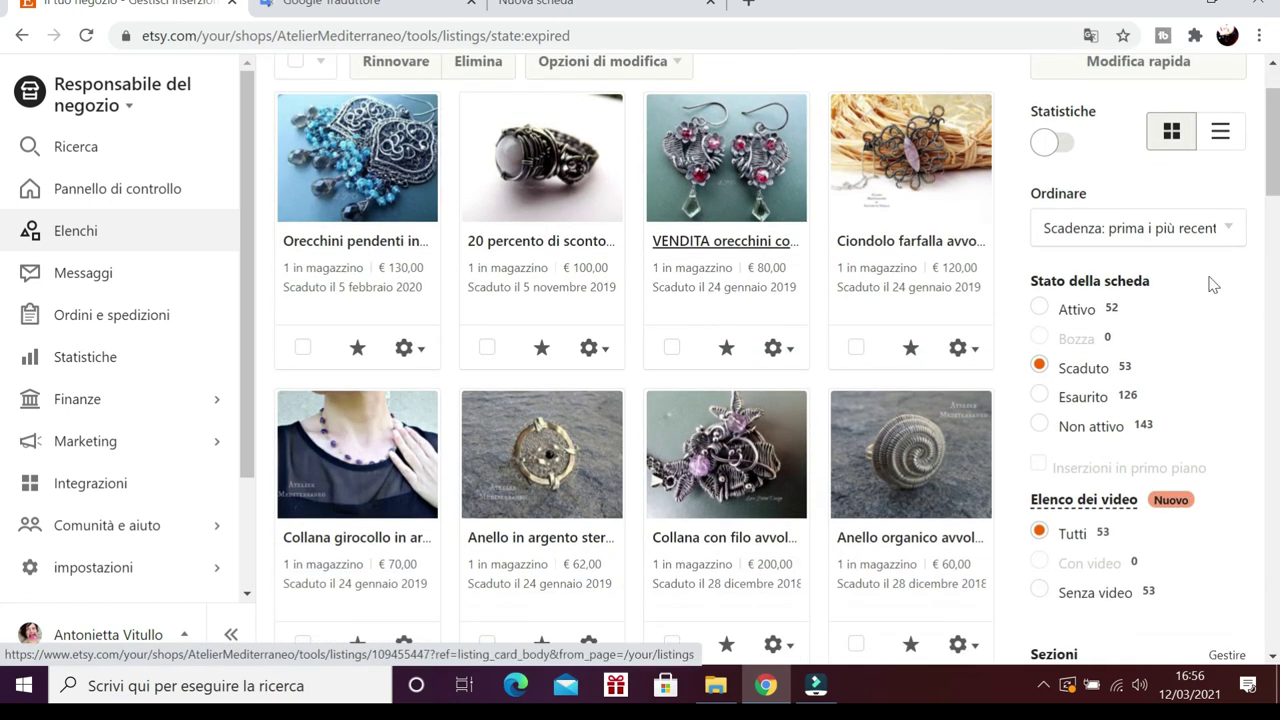
- Filter the listings by sold out (Esaurito), view the inactive ones (Non attivo), and return to the active items (Attivo)
{"action": "left_click", "coordinate": [1040, 396]}
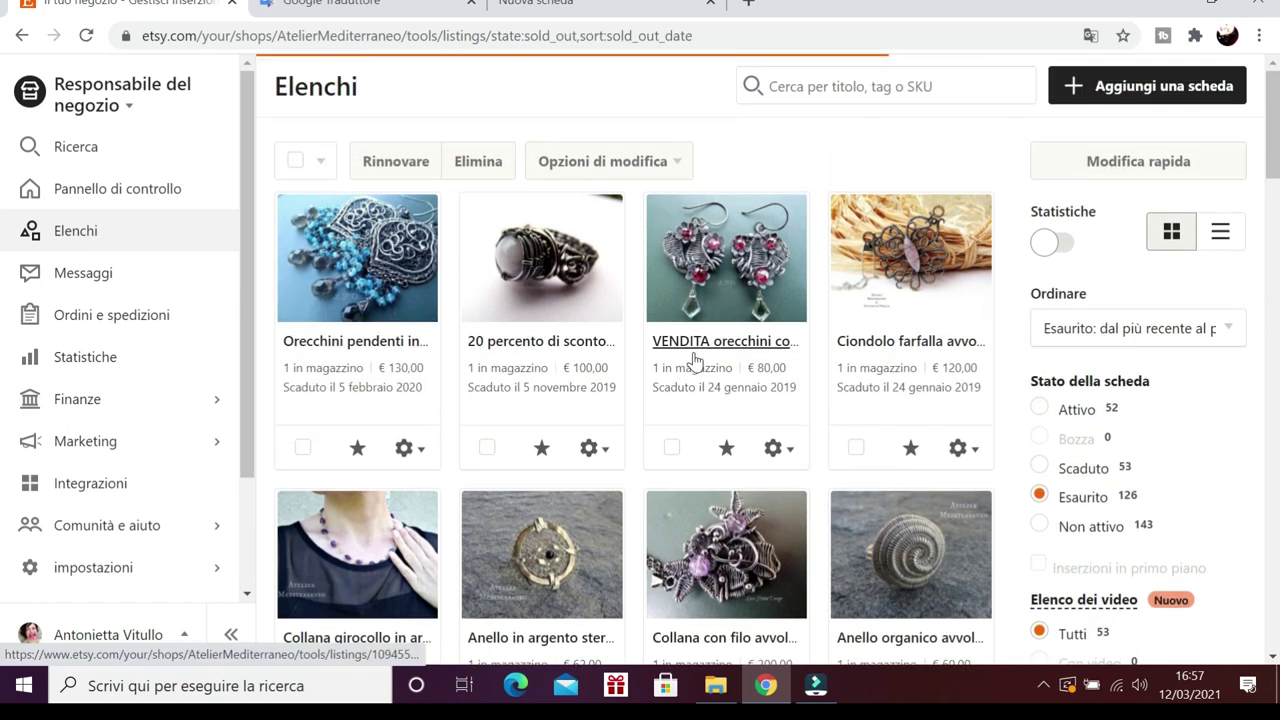
{"action": "scroll", "coordinate": [697, 360], "scroll_direction": "down", "scroll_amount": 3}
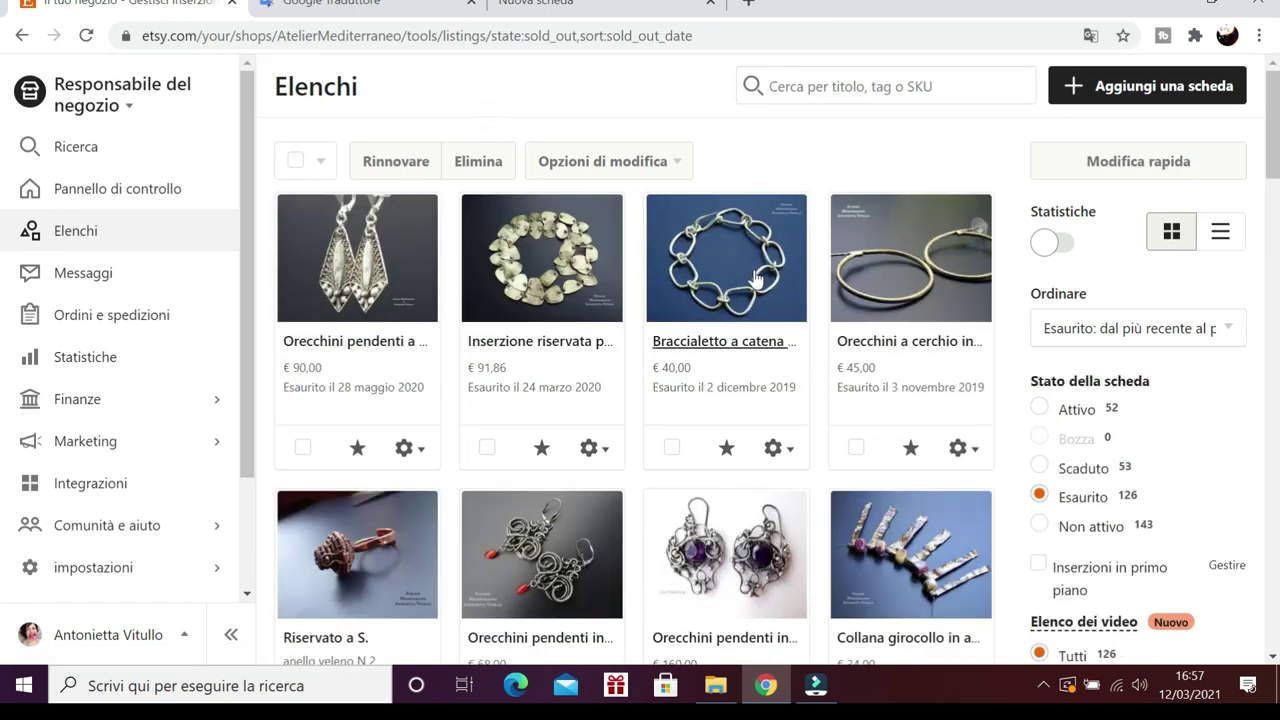
{"action": "left_click", "coordinate": [1040, 519]}
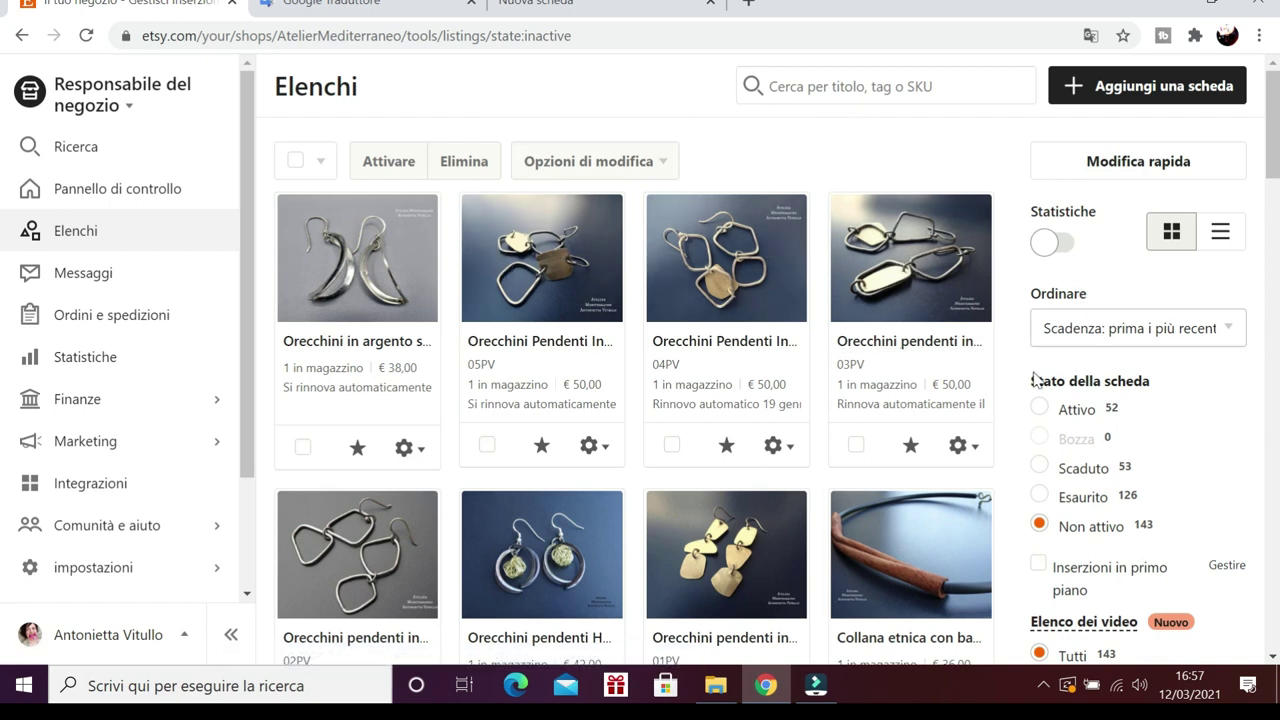
{"action": "left_click", "coordinate": [1039, 410]}
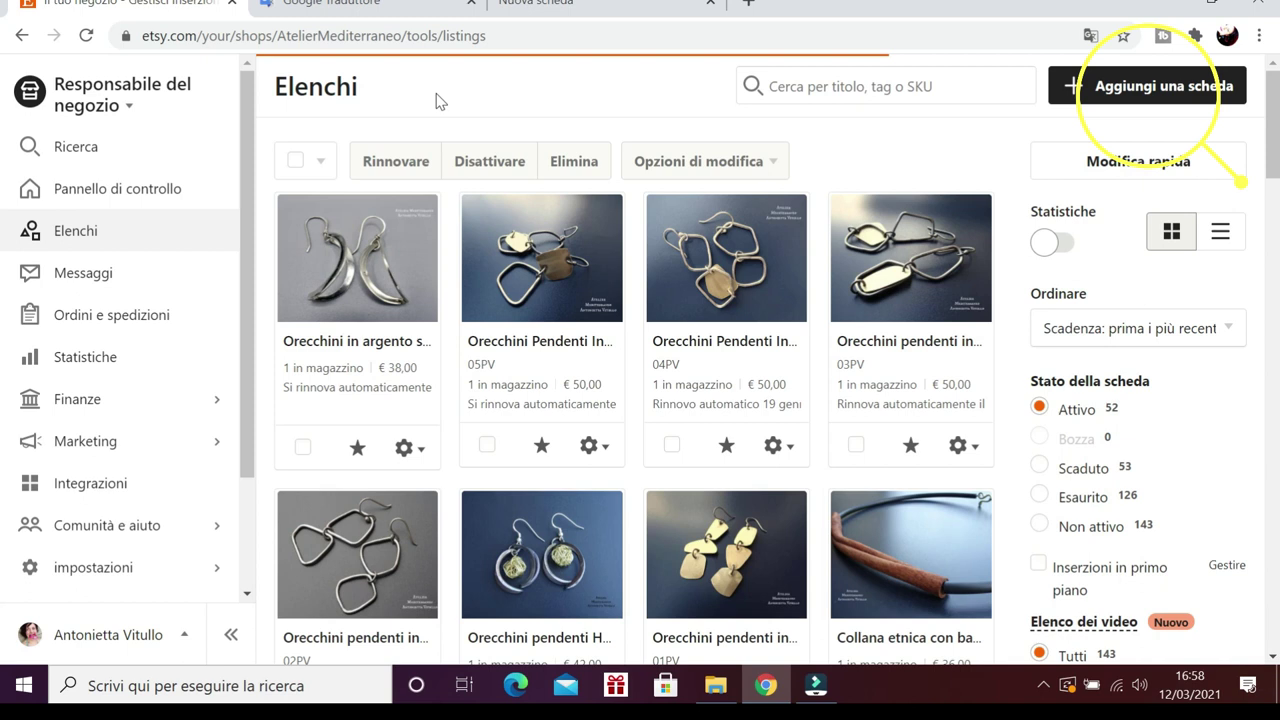
- Load the bookmarked Wire Wrapped Creative Jewelry shop page in the empty browser tab and review its English announcement, featured item and categories
{"action": "key", "text": "ctrl+3"}
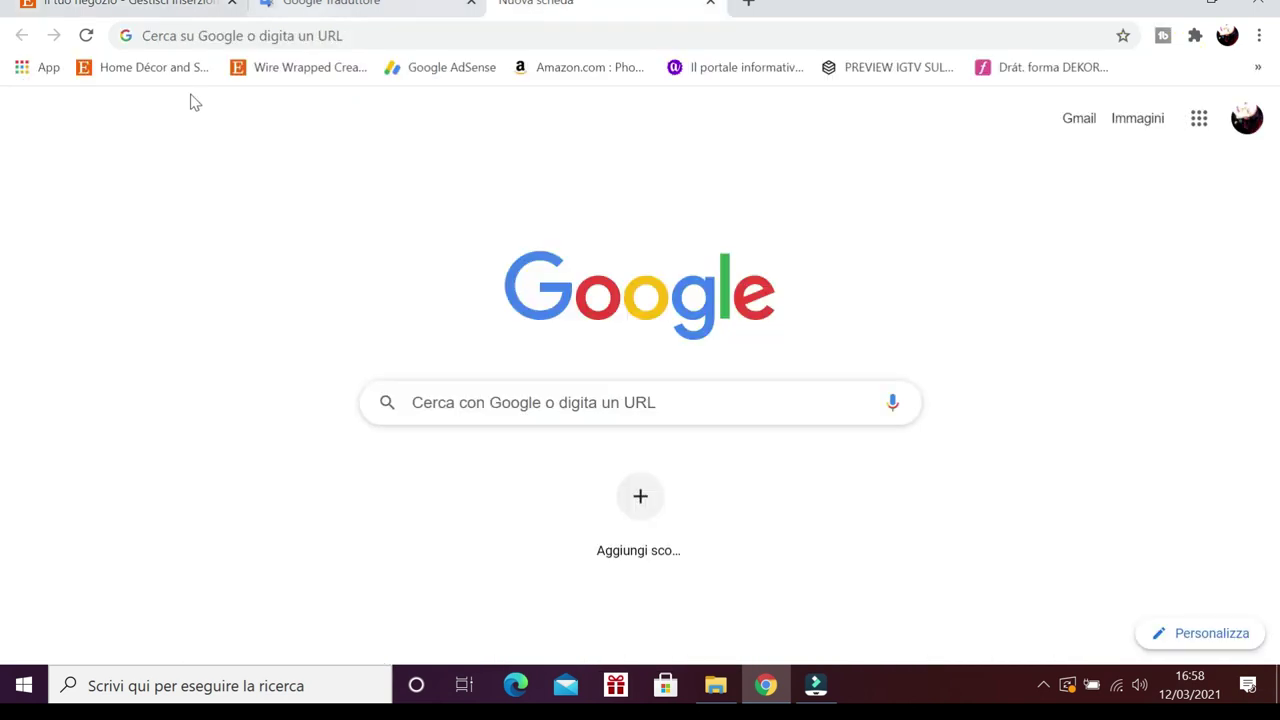
{"action": "left_click", "coordinate": [289, 71]}
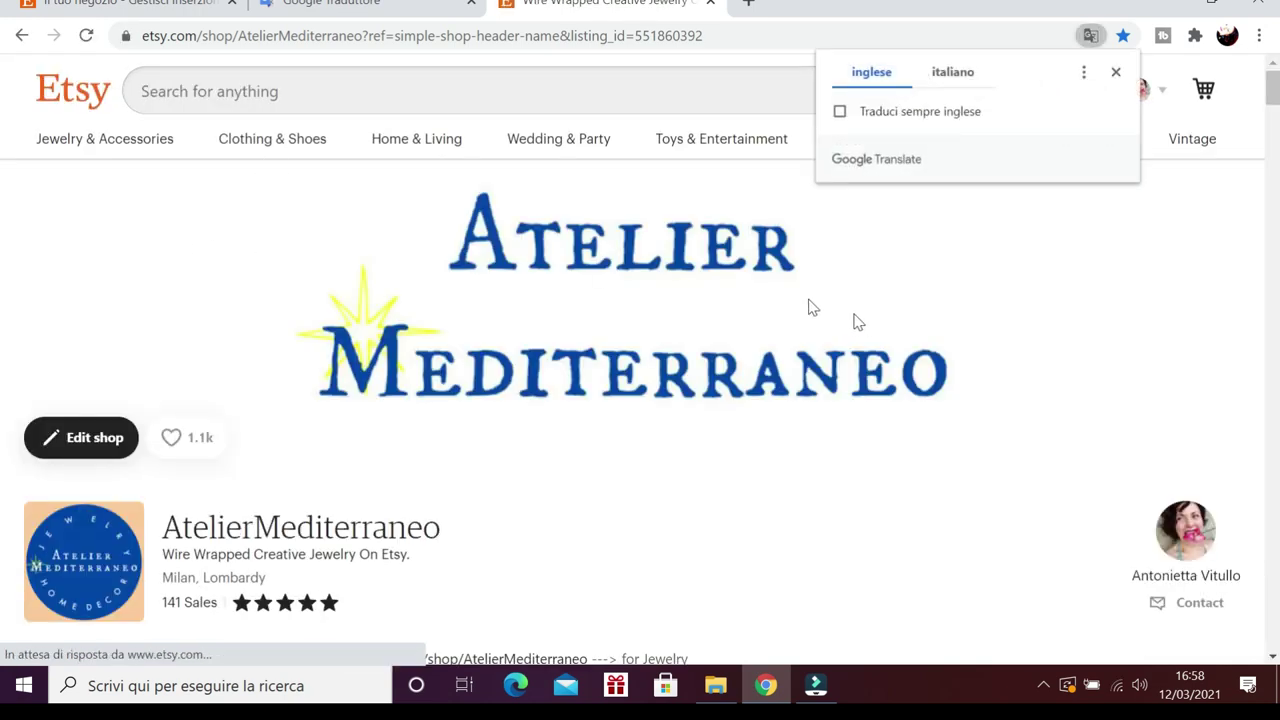
{"action": "scroll", "coordinate": [820, 320], "scroll_direction": "down", "scroll_amount": 4}
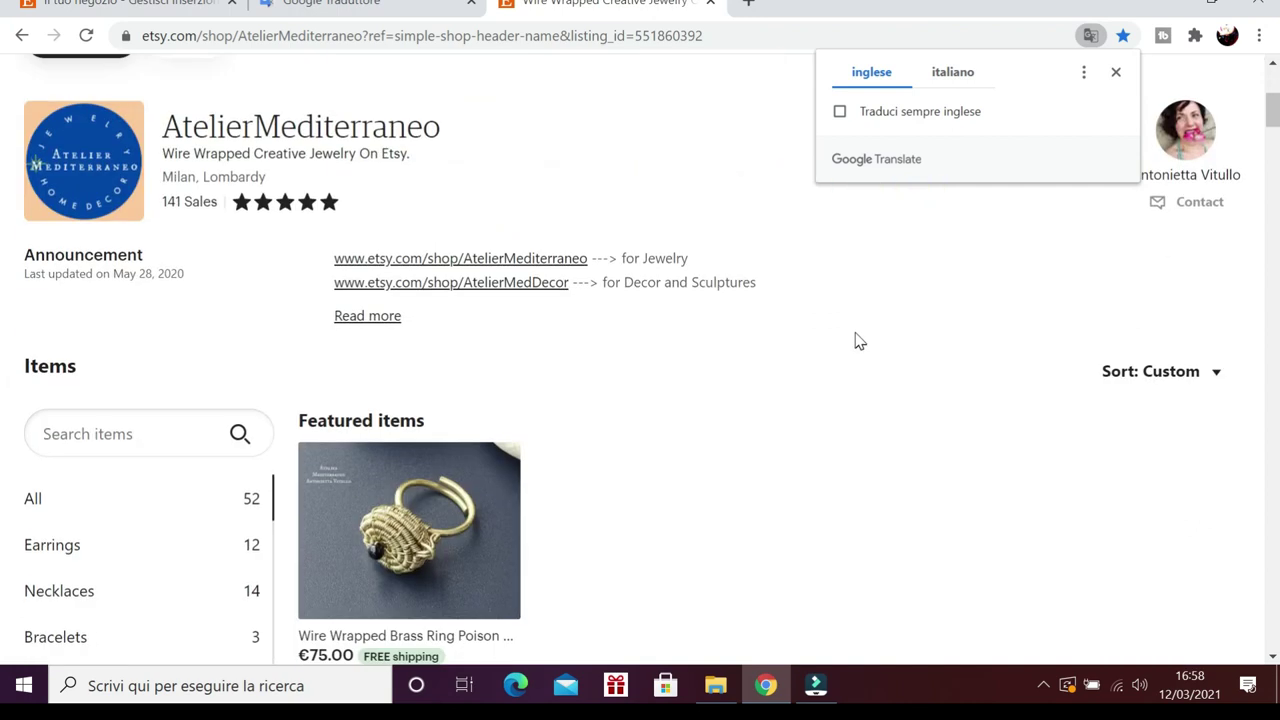
{"action": "scroll", "coordinate": [876, 326], "scroll_direction": "down", "scroll_amount": 2}
{"action": "scroll", "coordinate": [694, 305], "scroll_direction": "down", "scroll_amount": 1}
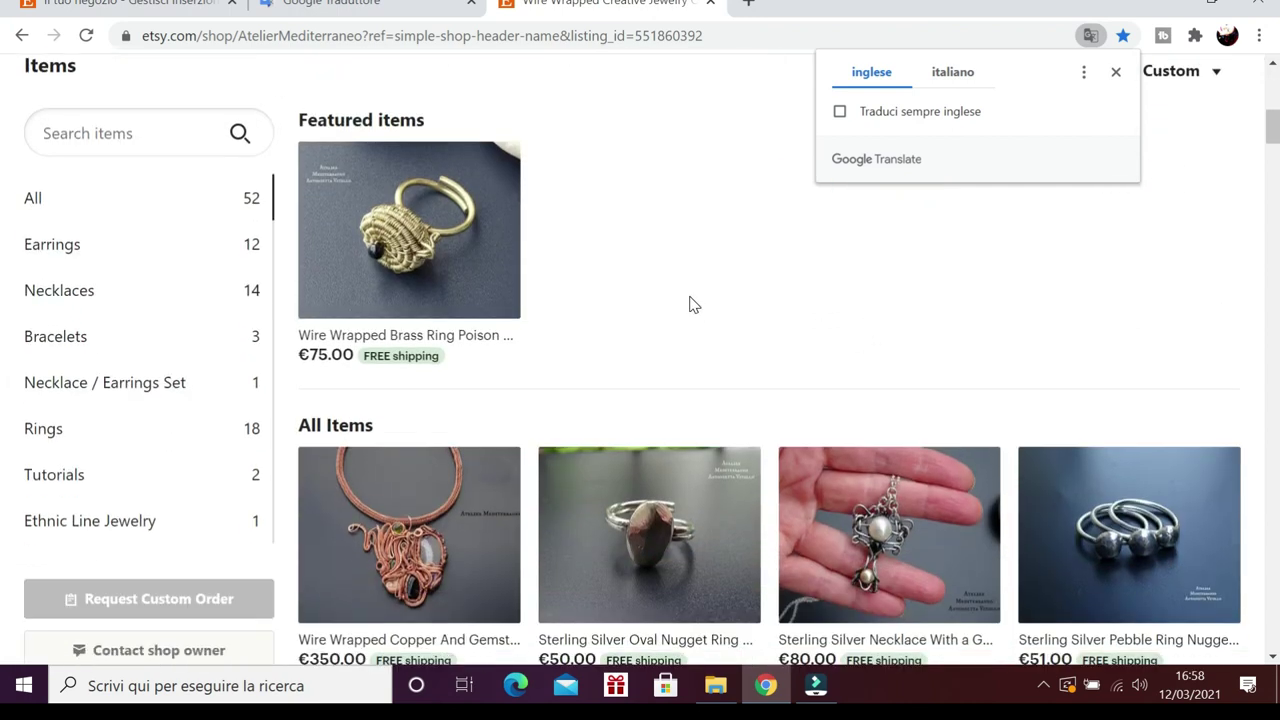
{"action": "scroll", "coordinate": [704, 188], "scroll_direction": "down", "scroll_amount": 2}
{"action": "scroll", "coordinate": [706, 187], "scroll_direction": "up", "scroll_amount": 3}
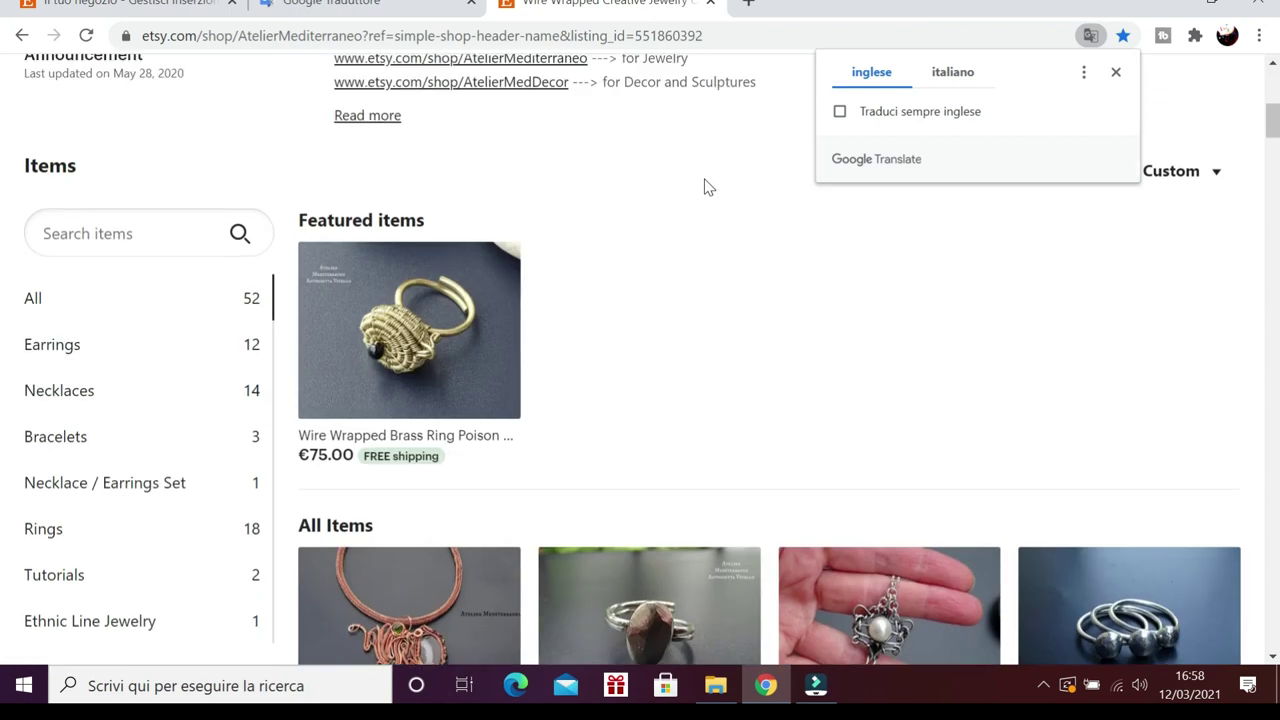
{"action": "scroll", "coordinate": [704, 188], "scroll_direction": "up", "scroll_amount": 7}
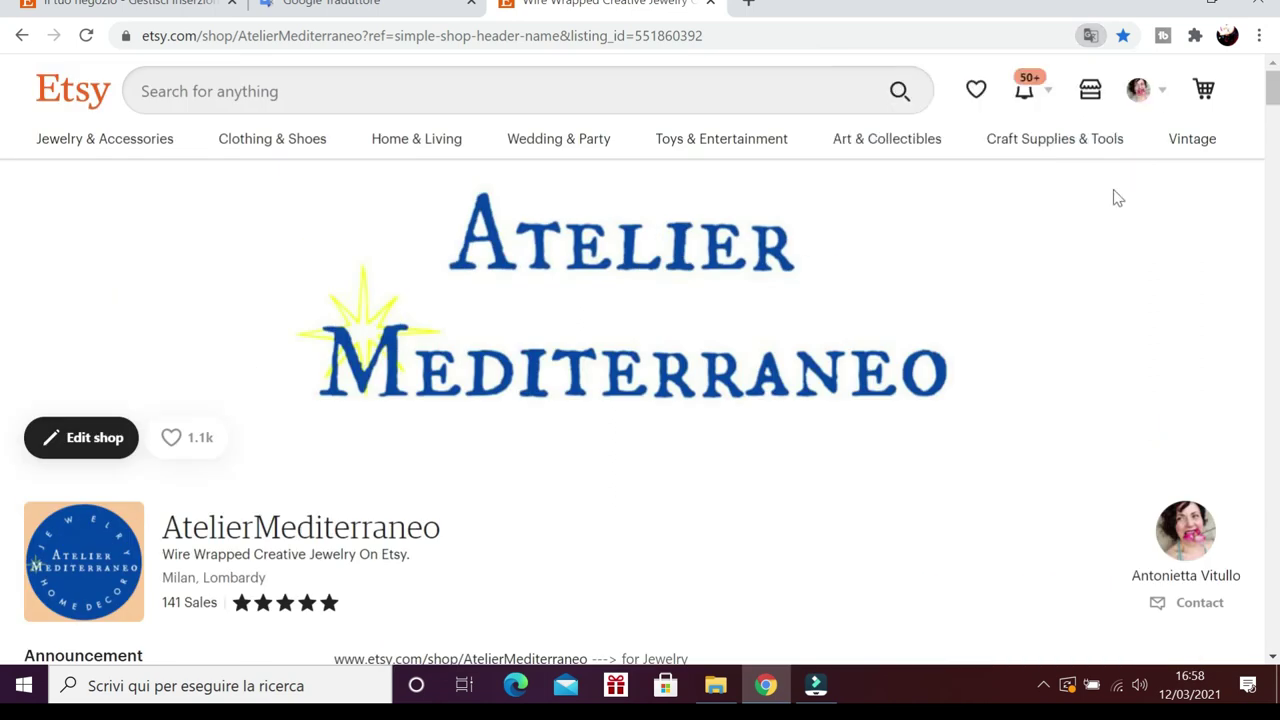
- Open the English Shop Manager, go to the listings and filter them by the Sold Out status
{"action": "left_click", "coordinate": [1094, 92]}
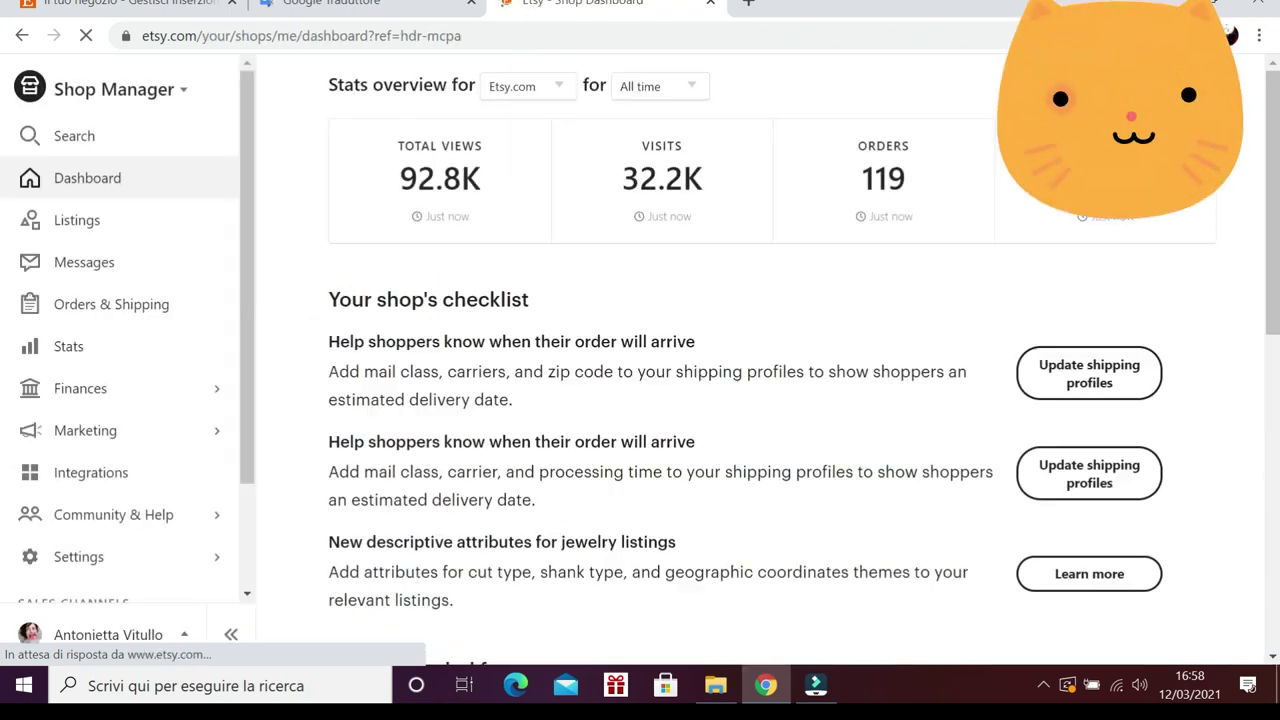
{"action": "scroll", "coordinate": [60, 480], "scroll_direction": "down", "scroll_amount": 1}
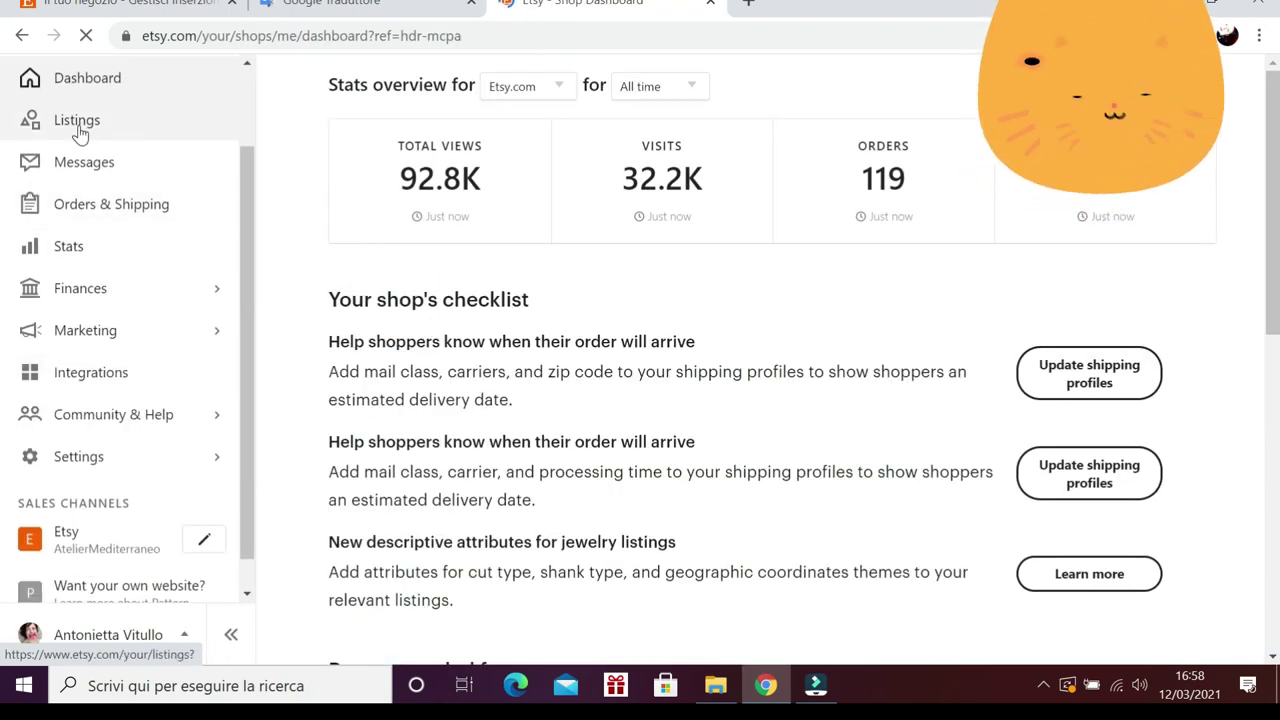
{"action": "left_click", "coordinate": [78, 122]}
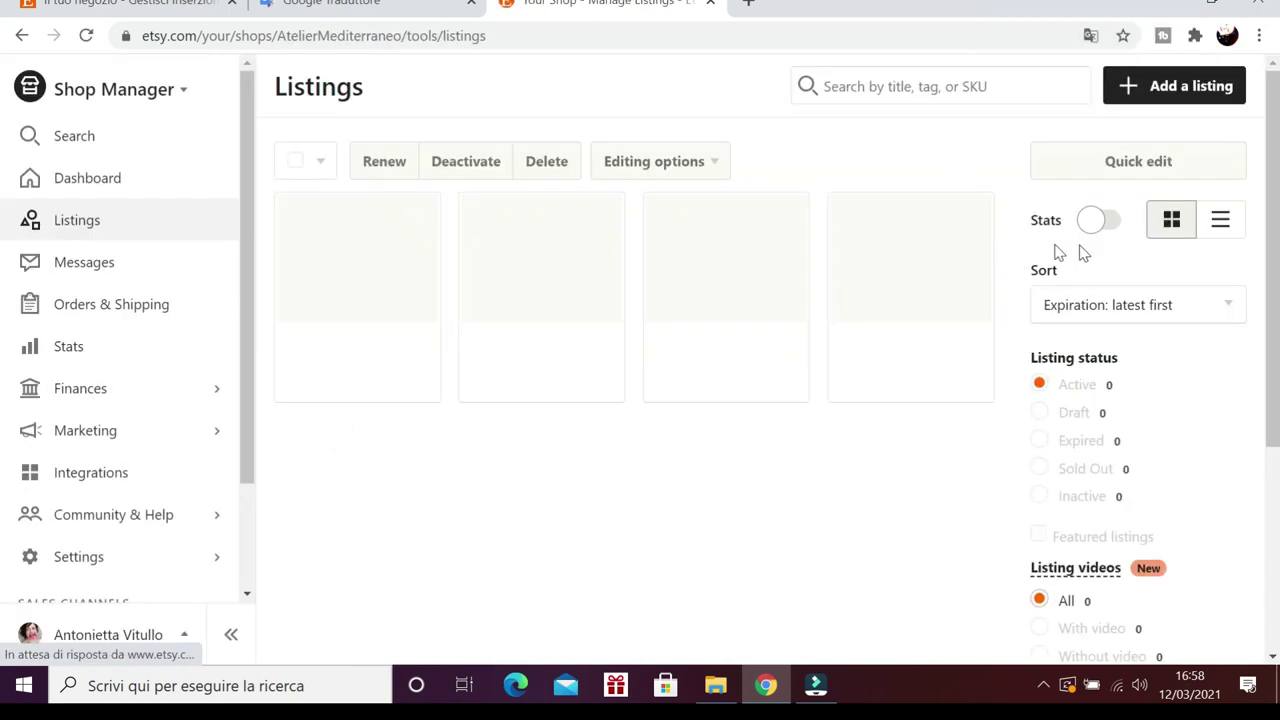
{"action": "left_click", "coordinate": [1040, 469]}
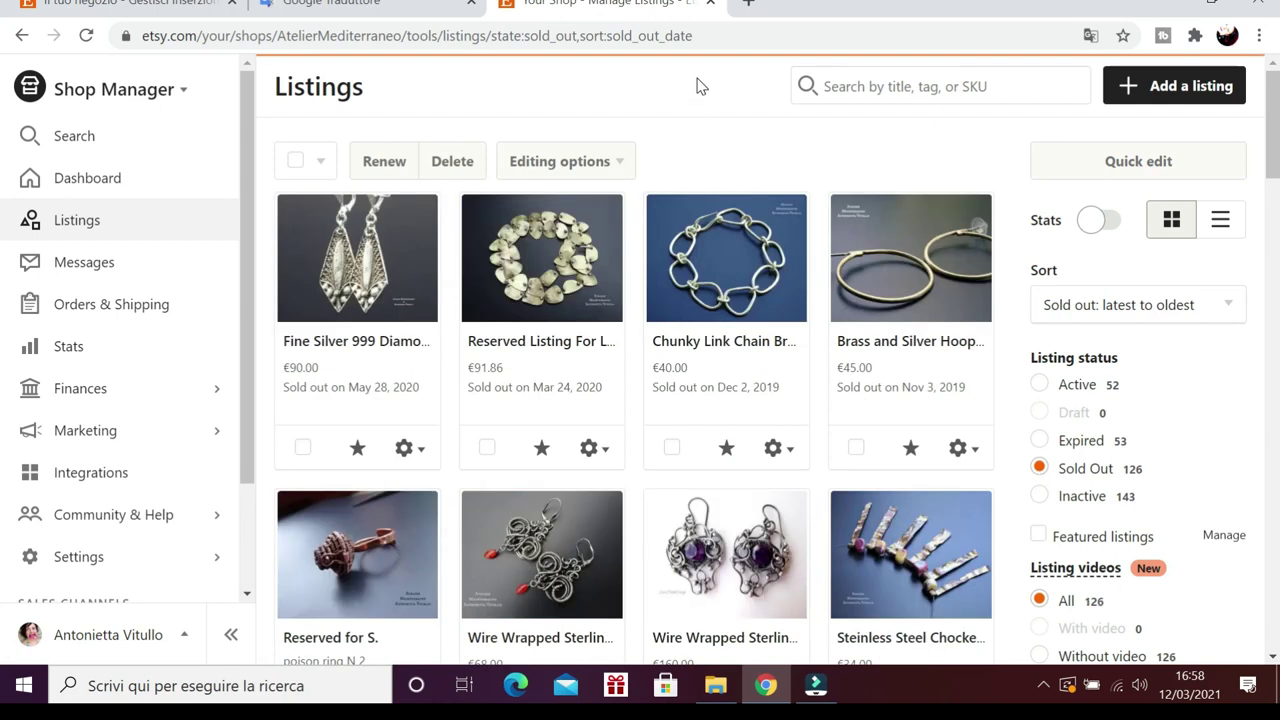
- Open the sold-out reserved silver and brass riveted necklace listing and examine its photos and listing details
{"action": "left_click", "coordinate": [524, 276]}
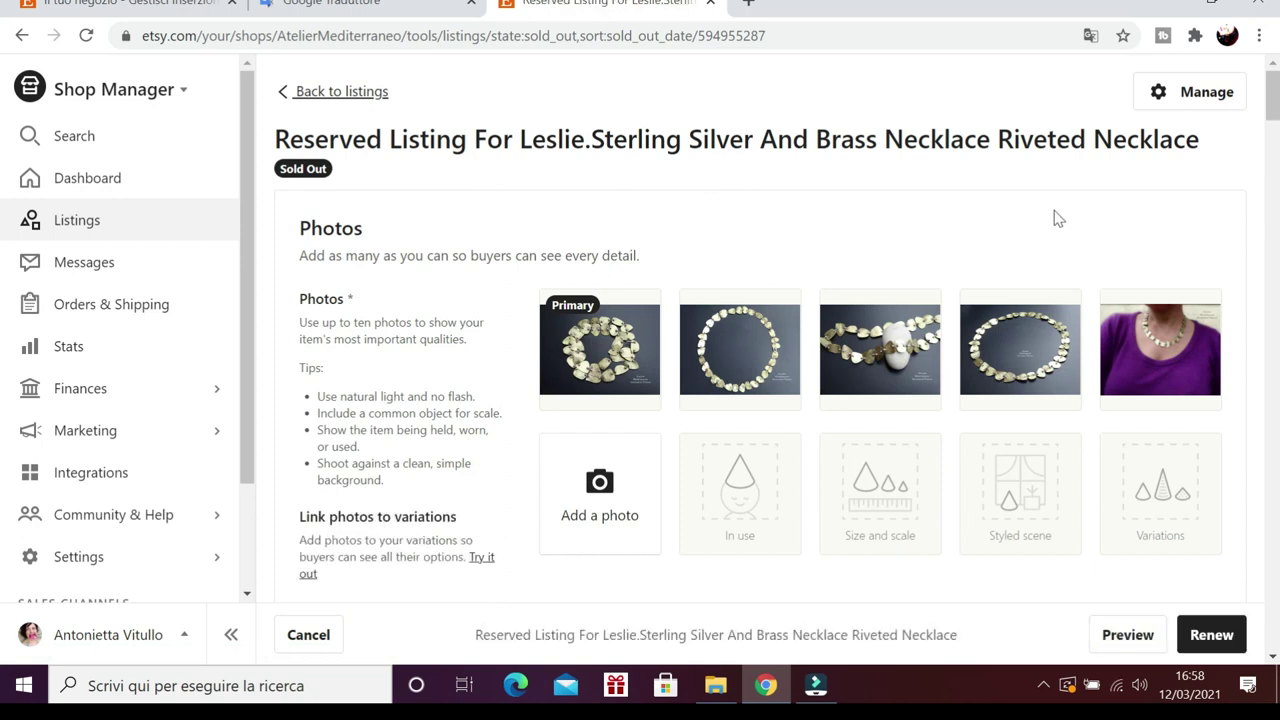
{"action": "scroll", "coordinate": [1054, 217], "scroll_direction": "down", "scroll_amount": 8}
{"action": "scroll", "coordinate": [914, 334], "scroll_direction": "down", "scroll_amount": 2}
{"action": "scroll", "coordinate": [1000, 311], "scroll_direction": "up", "scroll_amount": 10}
{"action": "scroll", "coordinate": [688, 338], "scroll_direction": "up", "scroll_amount": 4}
{"action": "scroll", "coordinate": [968, 210], "scroll_direction": "down", "scroll_amount": 8}
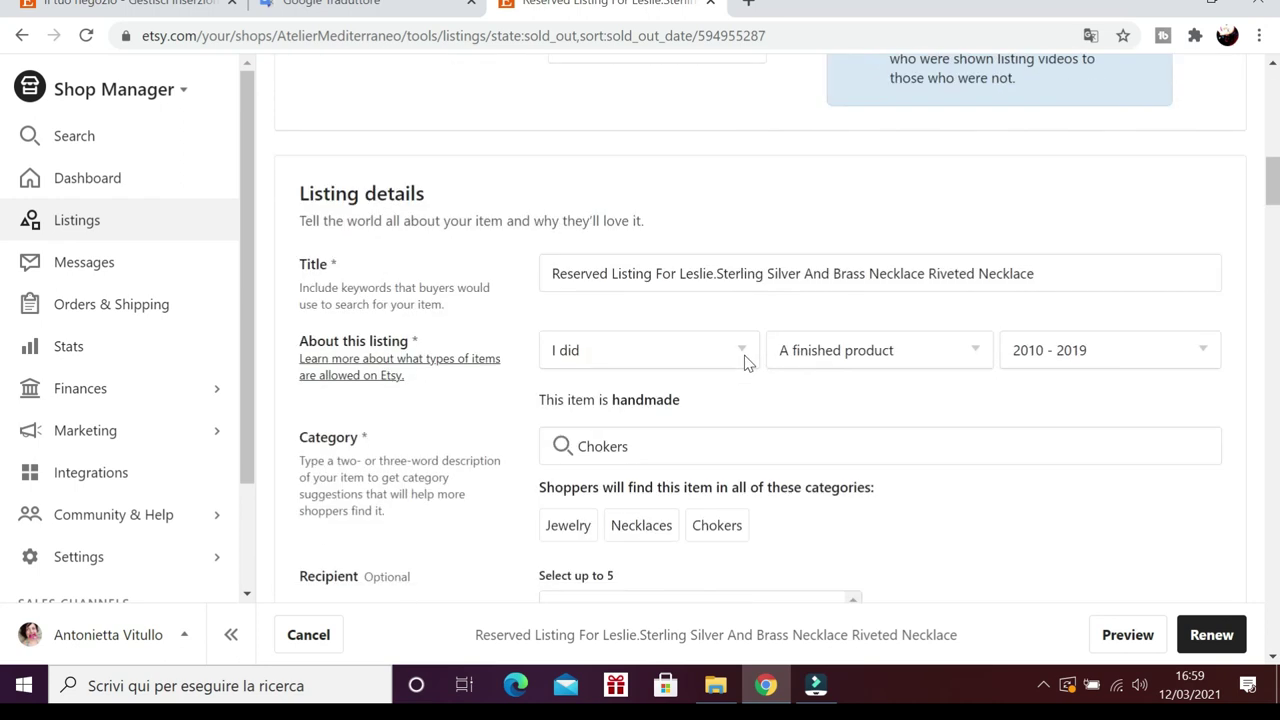
{"action": "scroll", "coordinate": [745, 362], "scroll_direction": "up", "scroll_amount": 8}
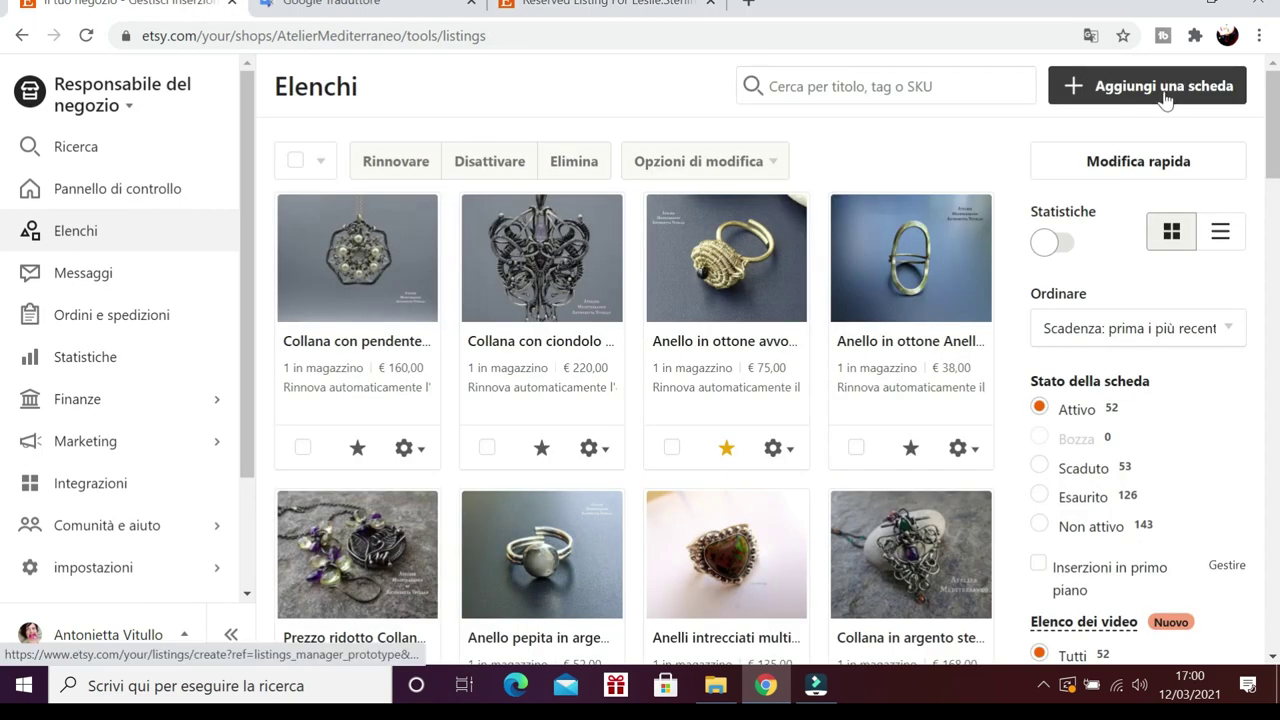
- Start a new listing in the Italian shop manager and add seven necklace photos from the Collana York folder, with _DSC0262 first
{"action": "left_click", "coordinate": [1165, 97]}
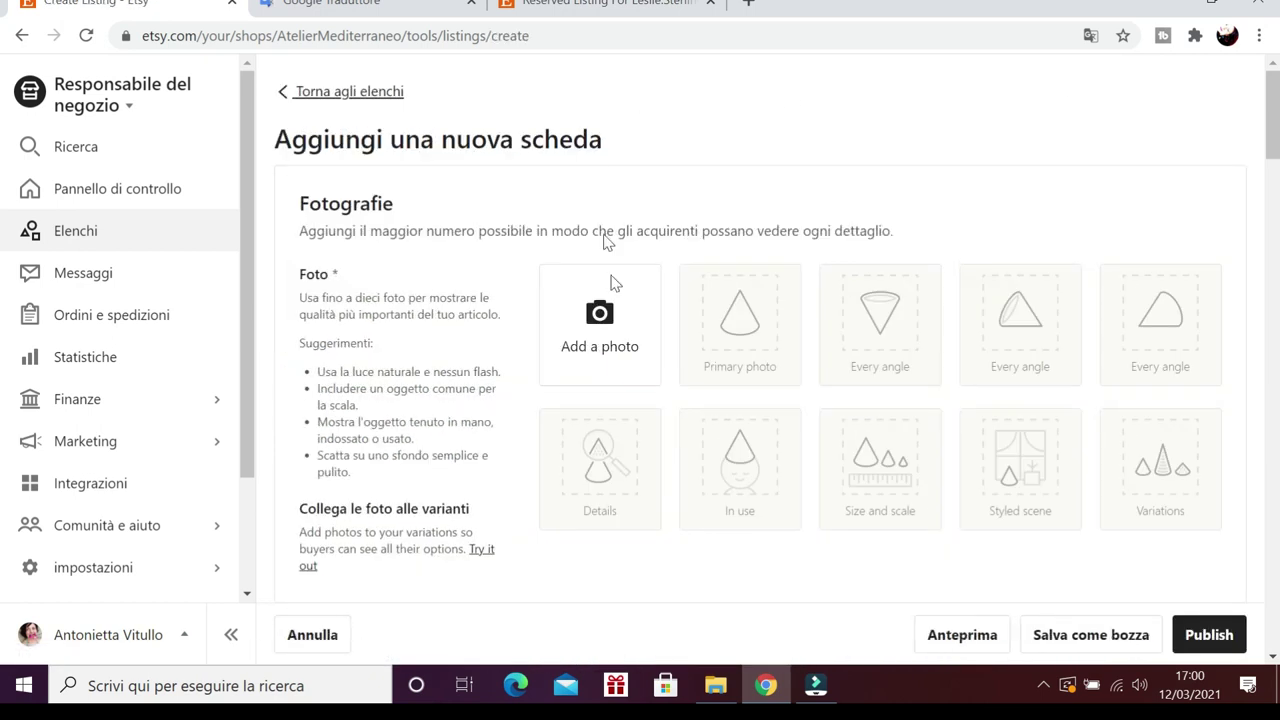
{"action": "left_click", "coordinate": [602, 330]}
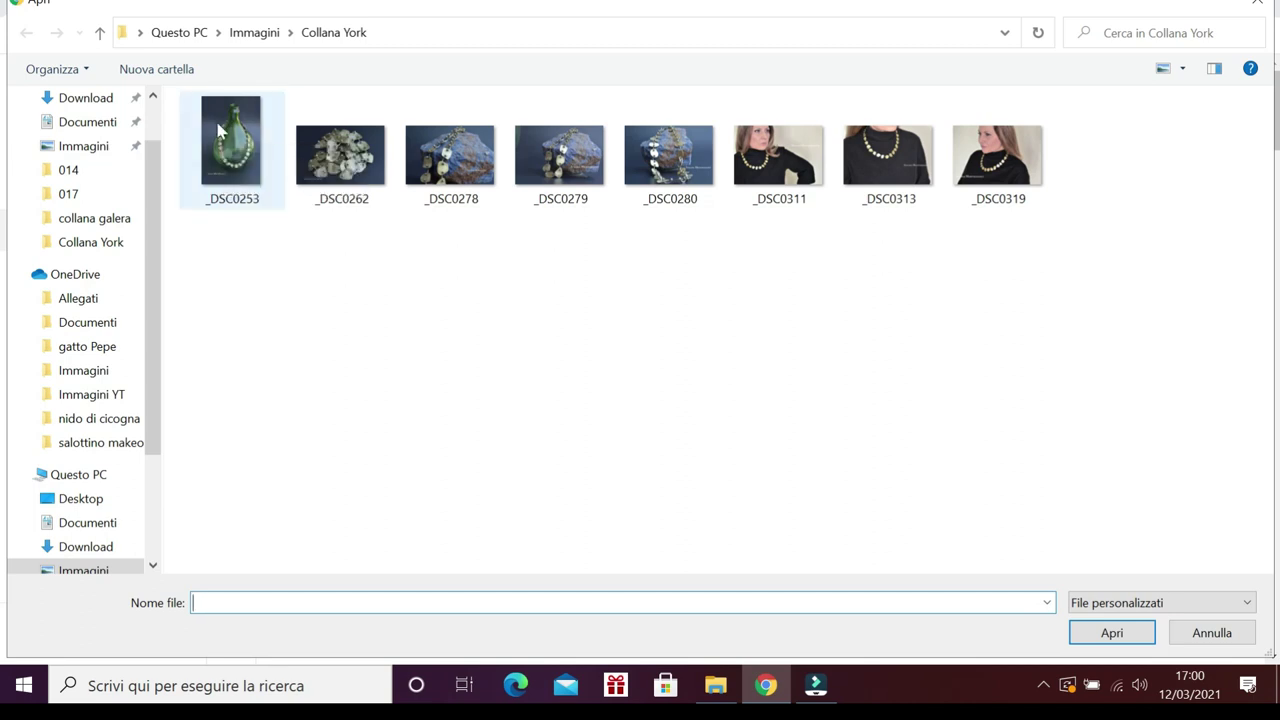
{"action": "double_click", "coordinate": [318, 155]}
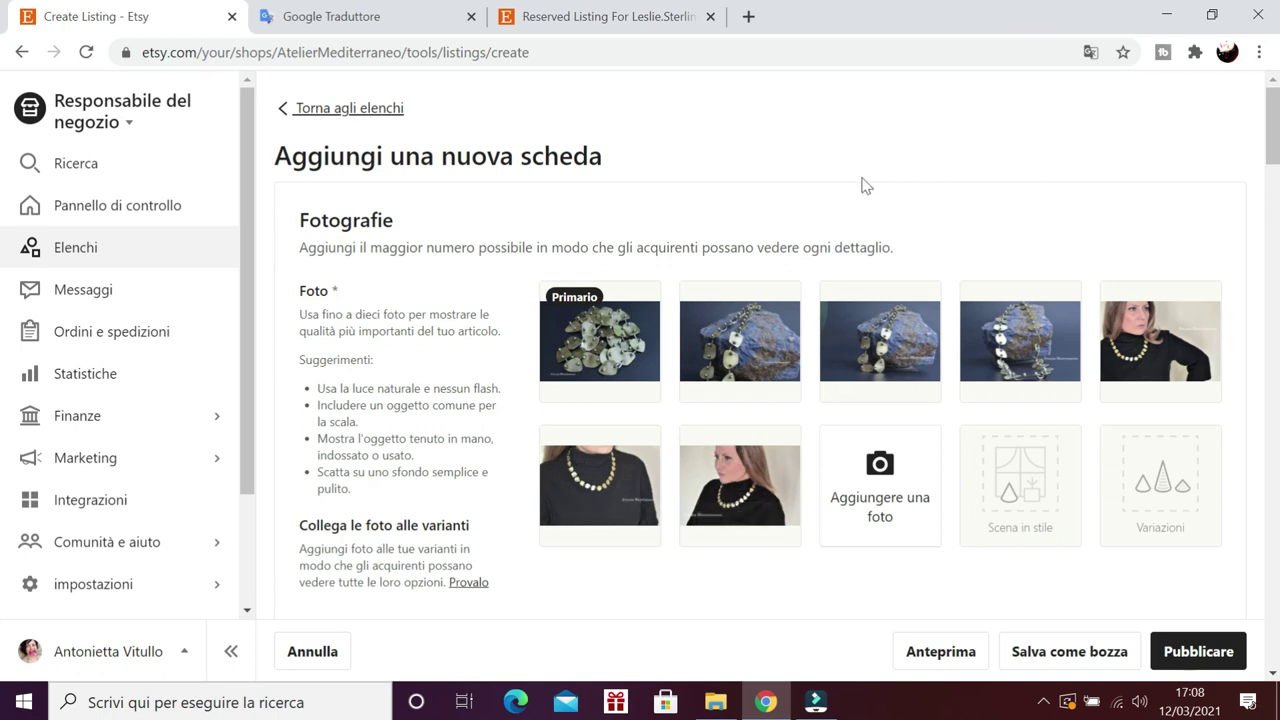
- Reorder the listing photos so a necklace-on-rock shot is primary and the crossed-arm photo of the model in black comes second
{"action": "scroll", "coordinate": [866, 186], "scroll_direction": "down", "scroll_amount": 2}
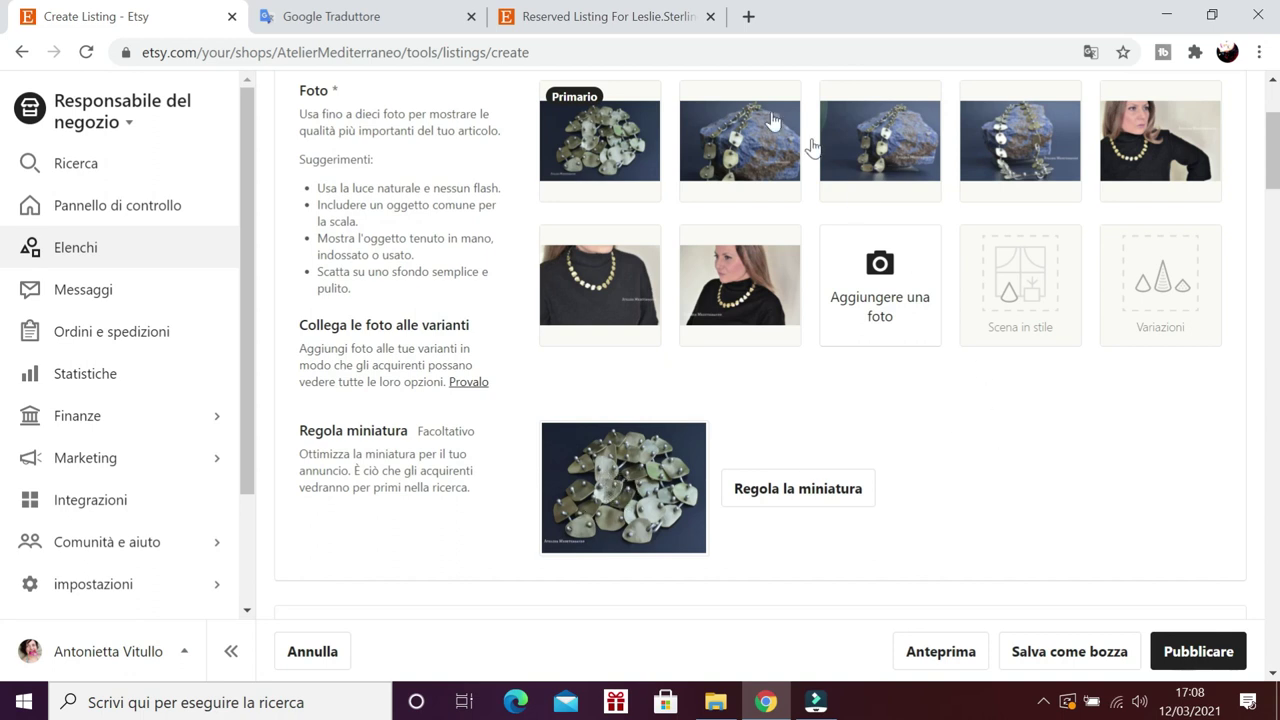
{"action": "scroll", "coordinate": [765, 135], "scroll_direction": "up", "scroll_amount": 1}
{"action": "left_click_drag", "start_coordinate": [743, 229], "coordinate": [652, 218]}
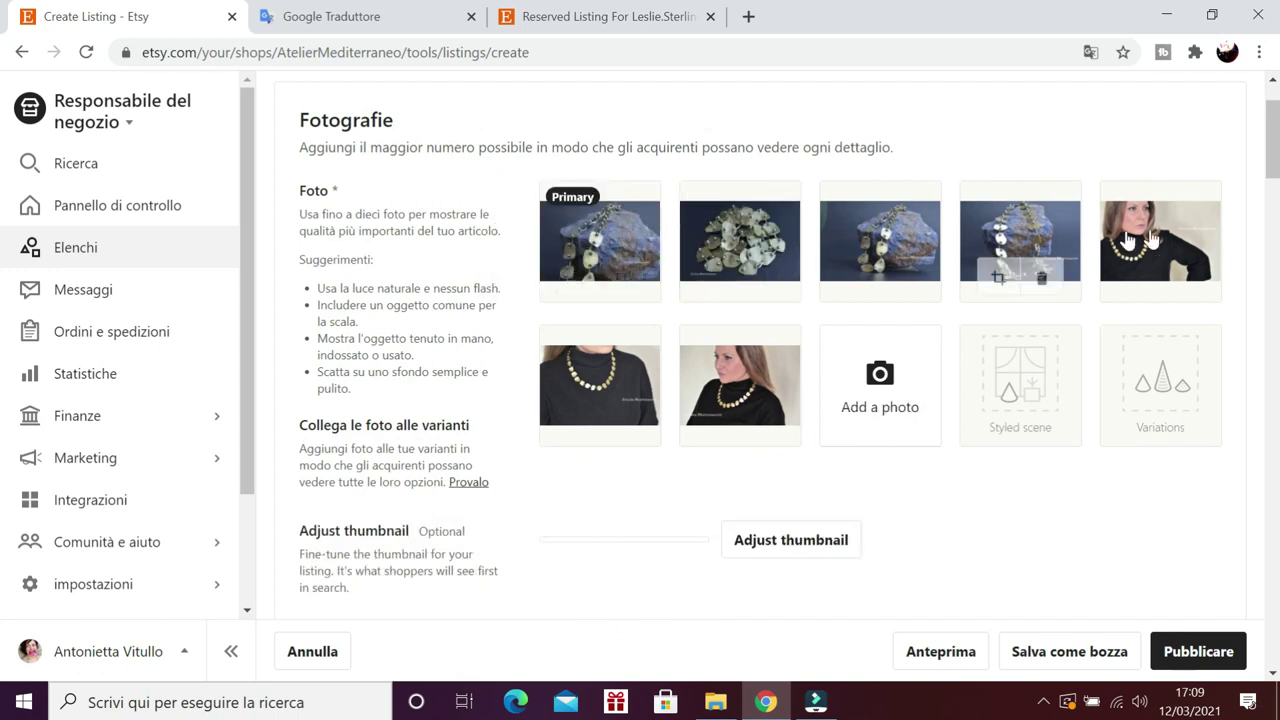
{"action": "left_click_drag", "start_coordinate": [1180, 245], "coordinate": [605, 231]}
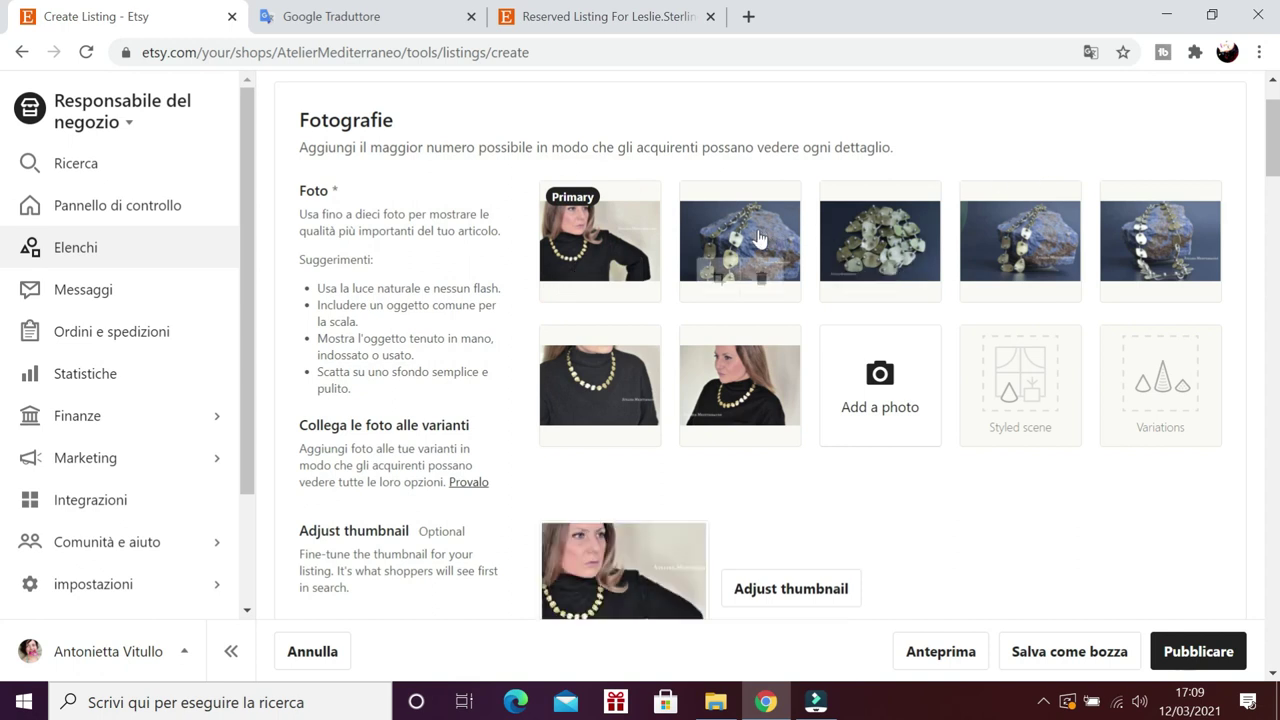
{"action": "left_click_drag", "start_coordinate": [740, 238], "coordinate": [604, 245]}
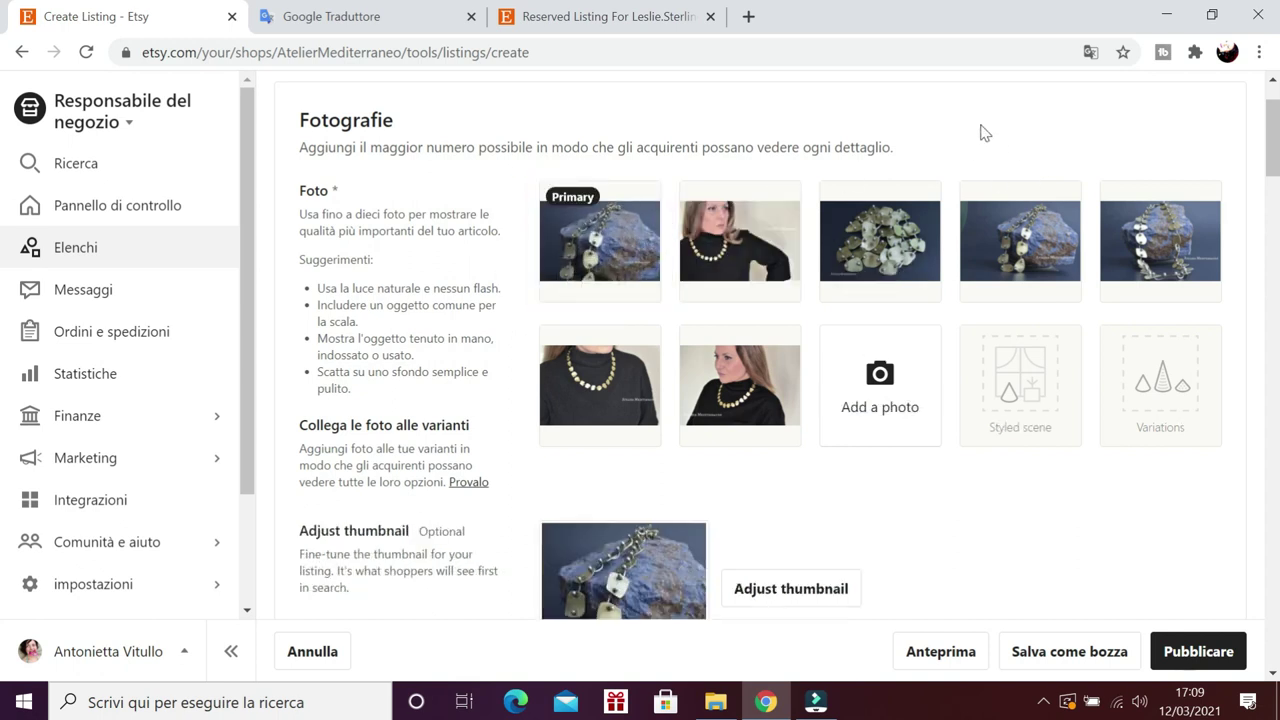
{"action": "mouse_move", "coordinate": [580, 248]}
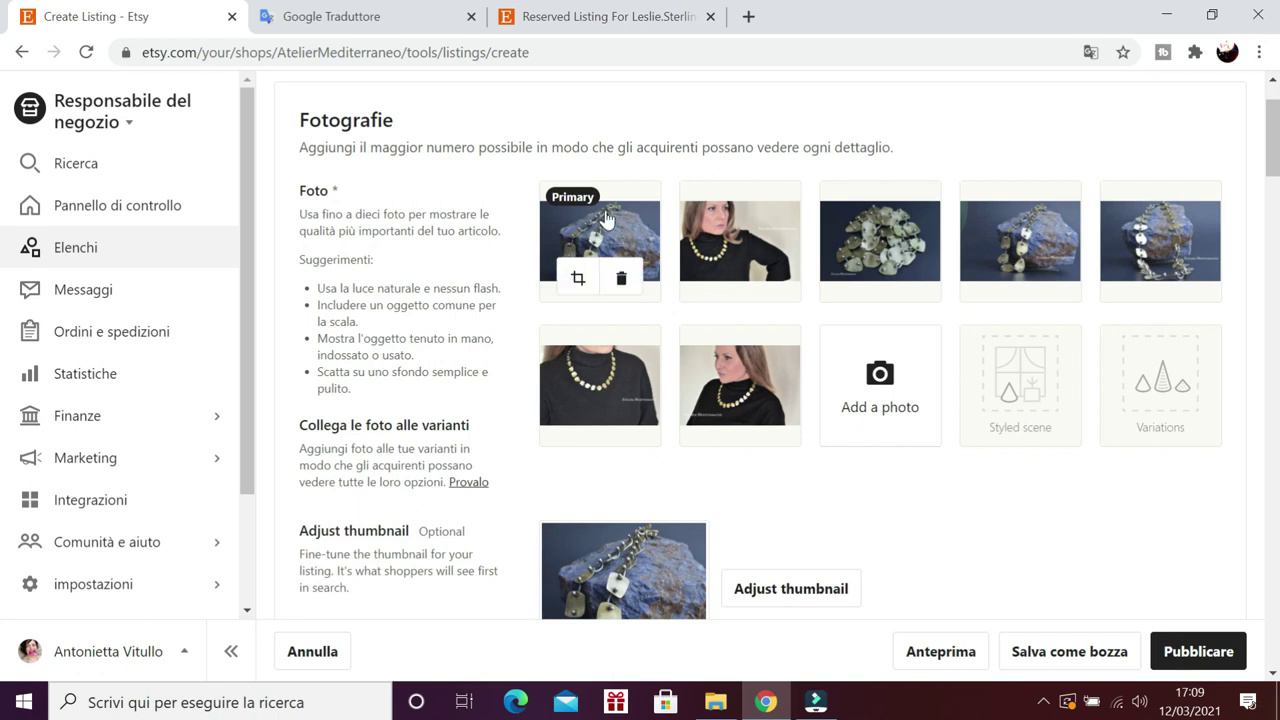
- Review the new listing form from the thumbnail and video sections through the listing details, tags, pricing, variations, personalization and shipping
{"action": "scroll", "coordinate": [806, 463], "scroll_direction": "down", "scroll_amount": 1}
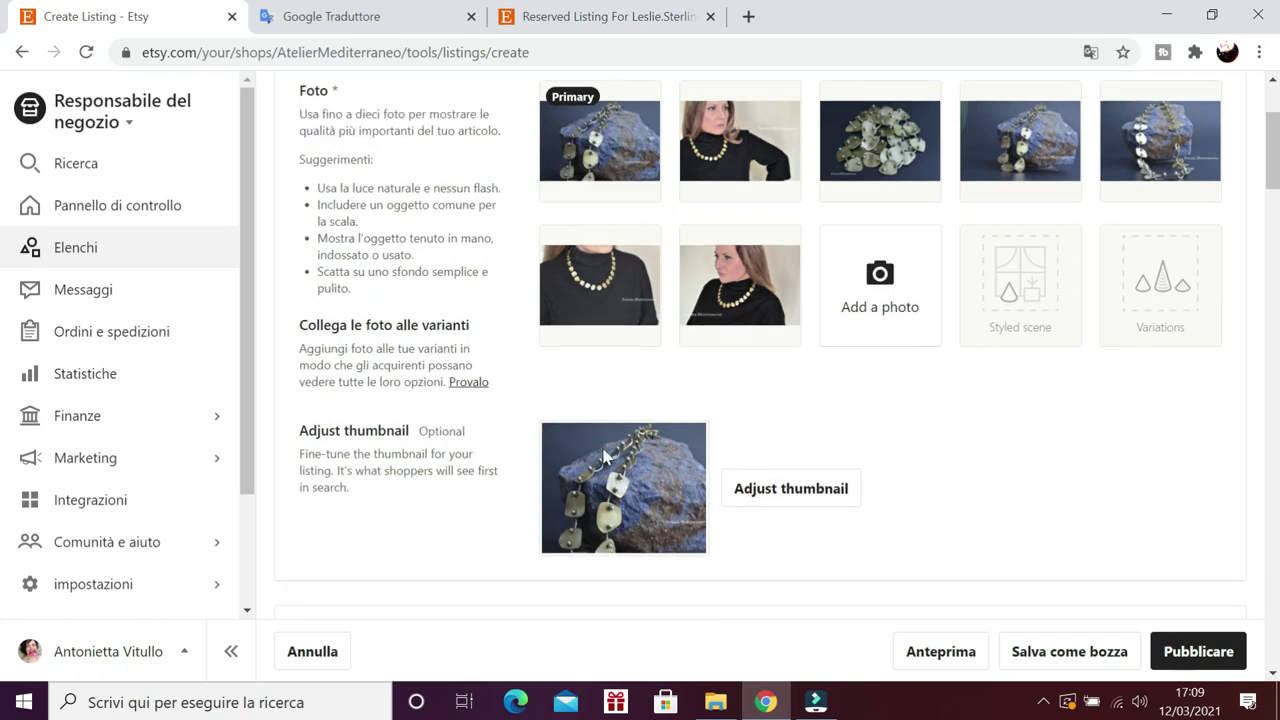
{"action": "scroll", "coordinate": [603, 494], "scroll_direction": "down", "scroll_amount": 2}
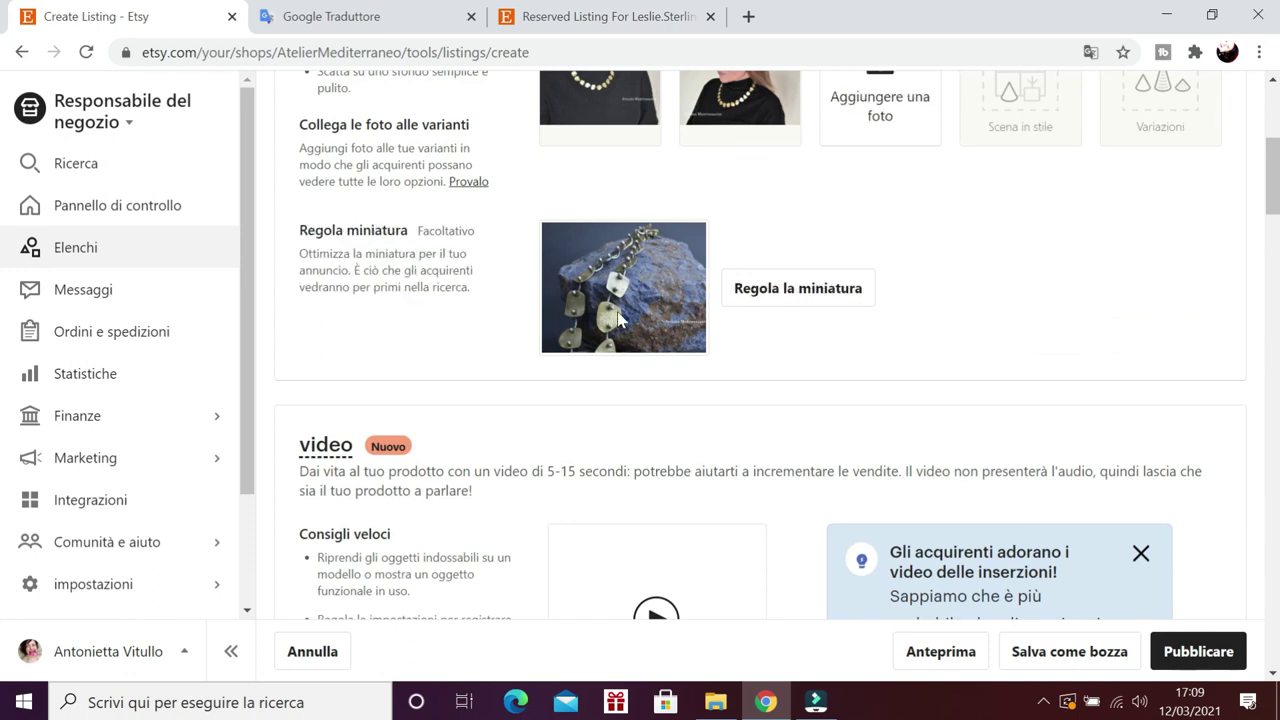
{"action": "scroll", "coordinate": [775, 240], "scroll_direction": "down", "scroll_amount": 3}
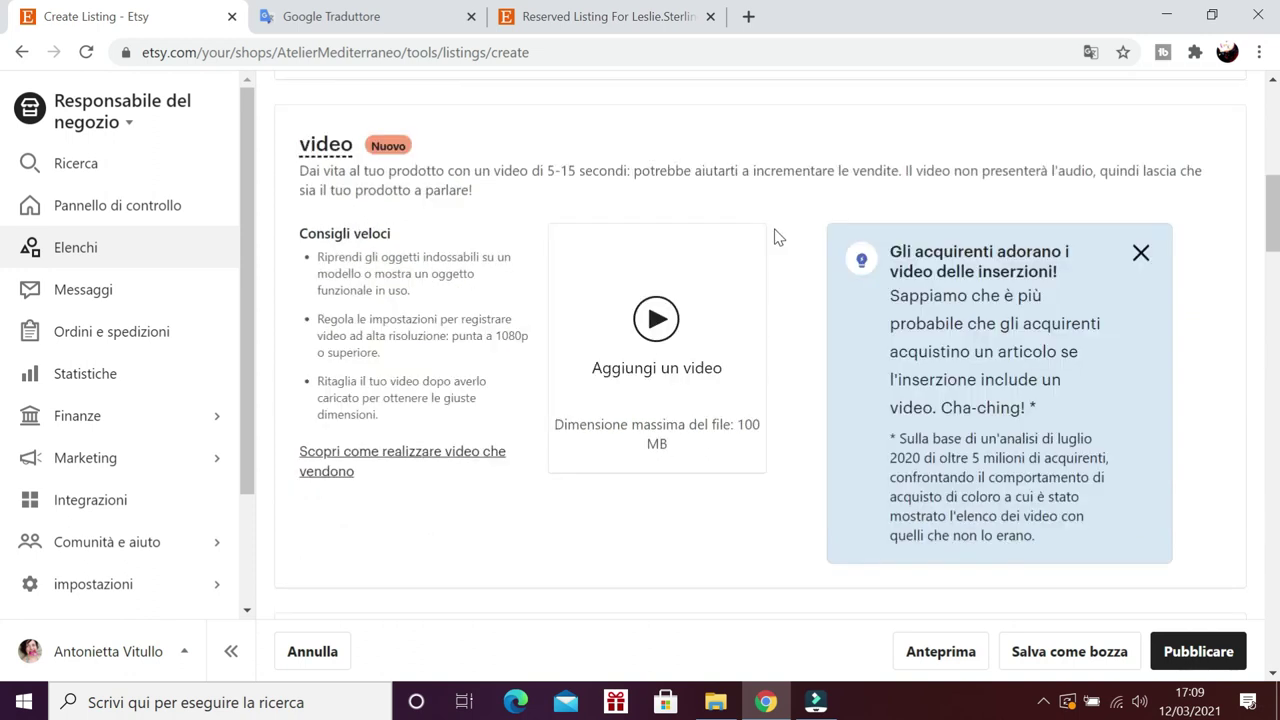
{"action": "scroll", "coordinate": [786, 194], "scroll_direction": "up", "scroll_amount": 2}
{"action": "scroll", "coordinate": [790, 332], "scroll_direction": "down", "scroll_amount": 3}
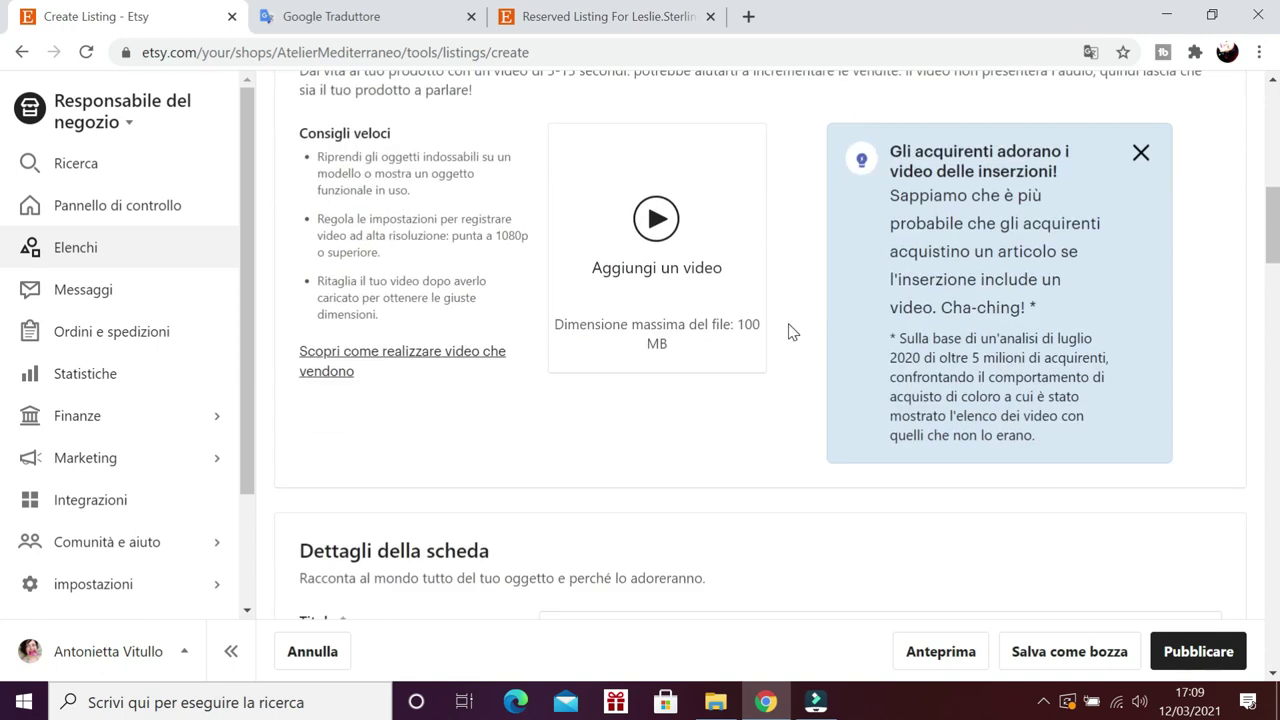
{"action": "scroll", "coordinate": [789, 332], "scroll_direction": "up", "scroll_amount": 1}
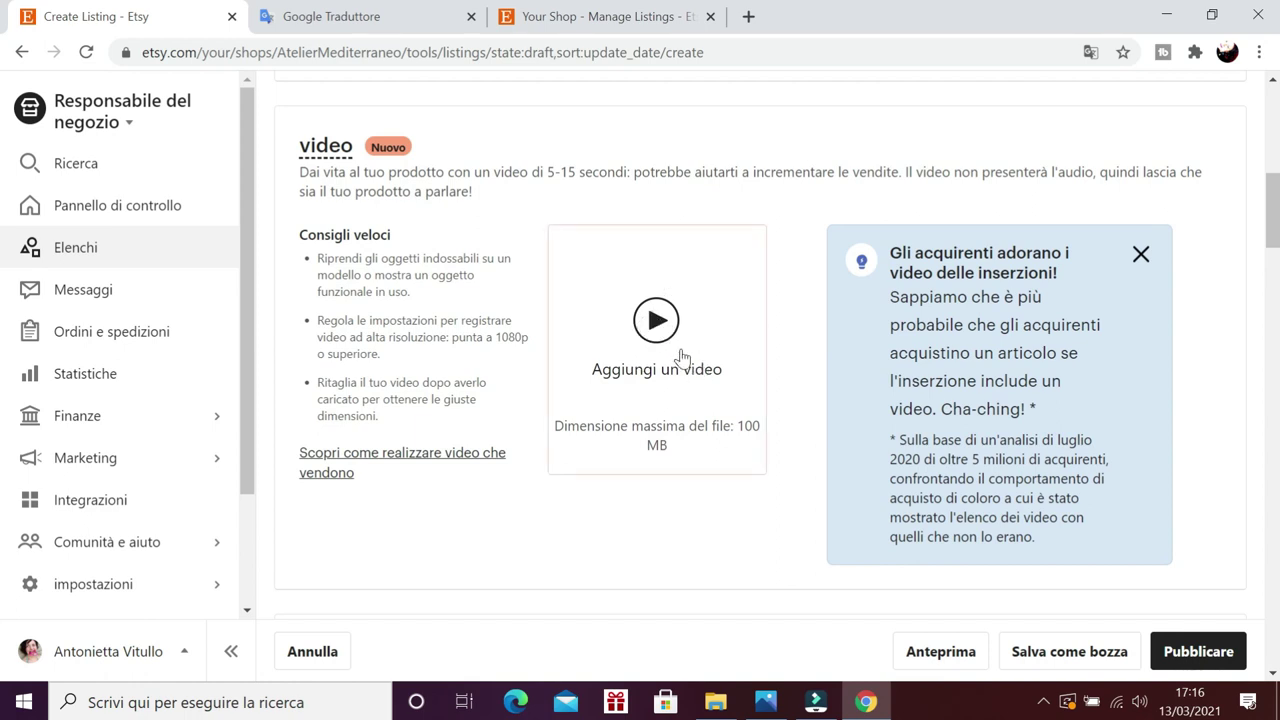
{"action": "scroll", "coordinate": [535, 243], "scroll_direction": "down", "scroll_amount": 4}
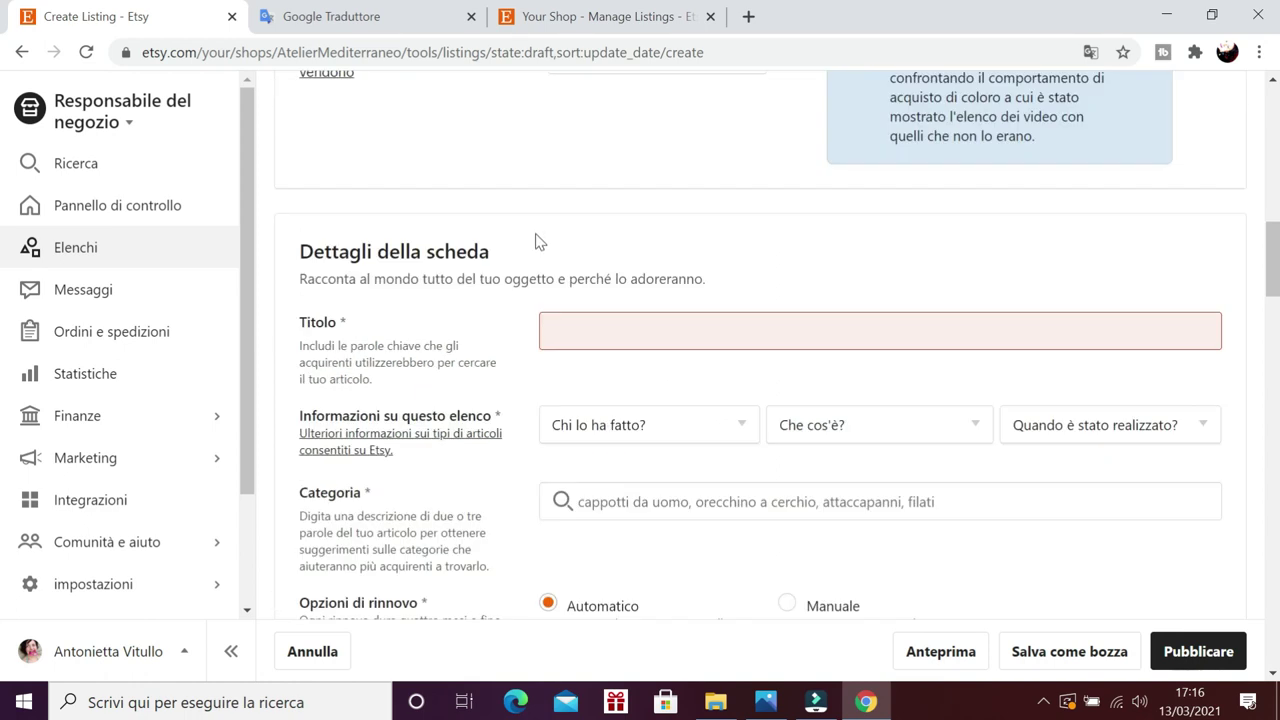
{"action": "scroll", "coordinate": [495, 312], "scroll_direction": "down", "scroll_amount": 1}
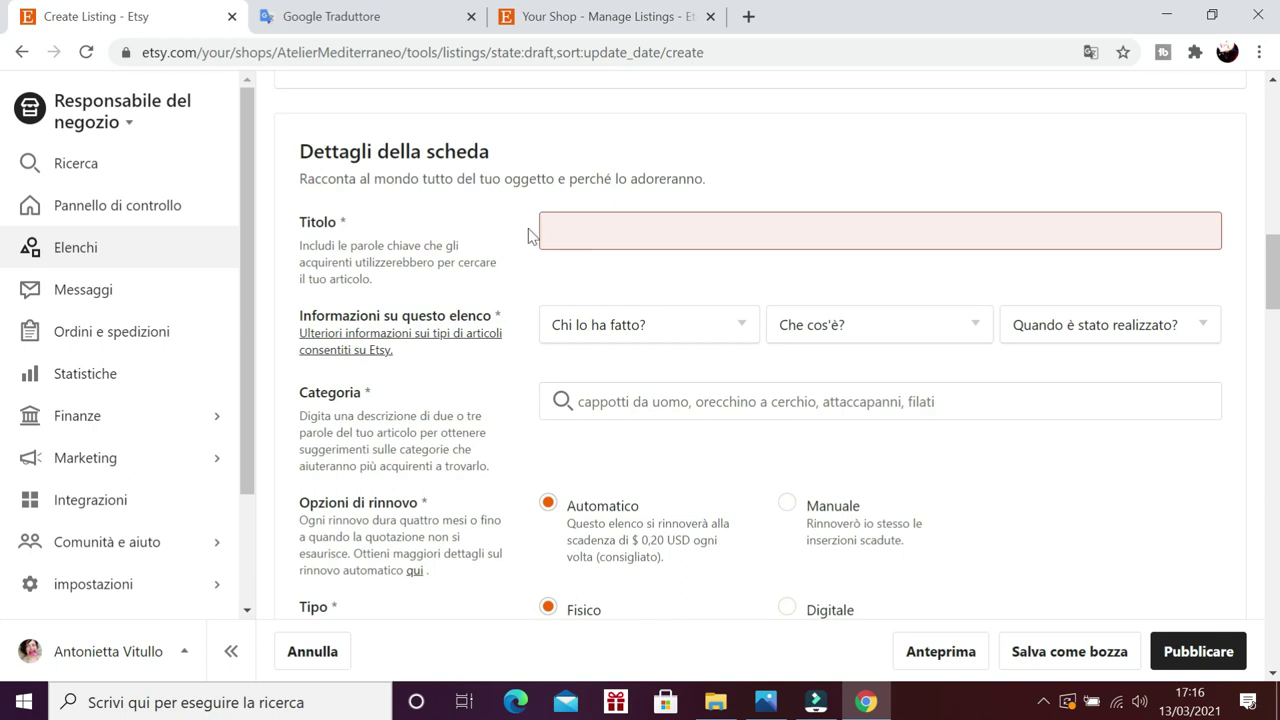
{"action": "scroll", "coordinate": [531, 235], "scroll_direction": "down", "scroll_amount": 3}
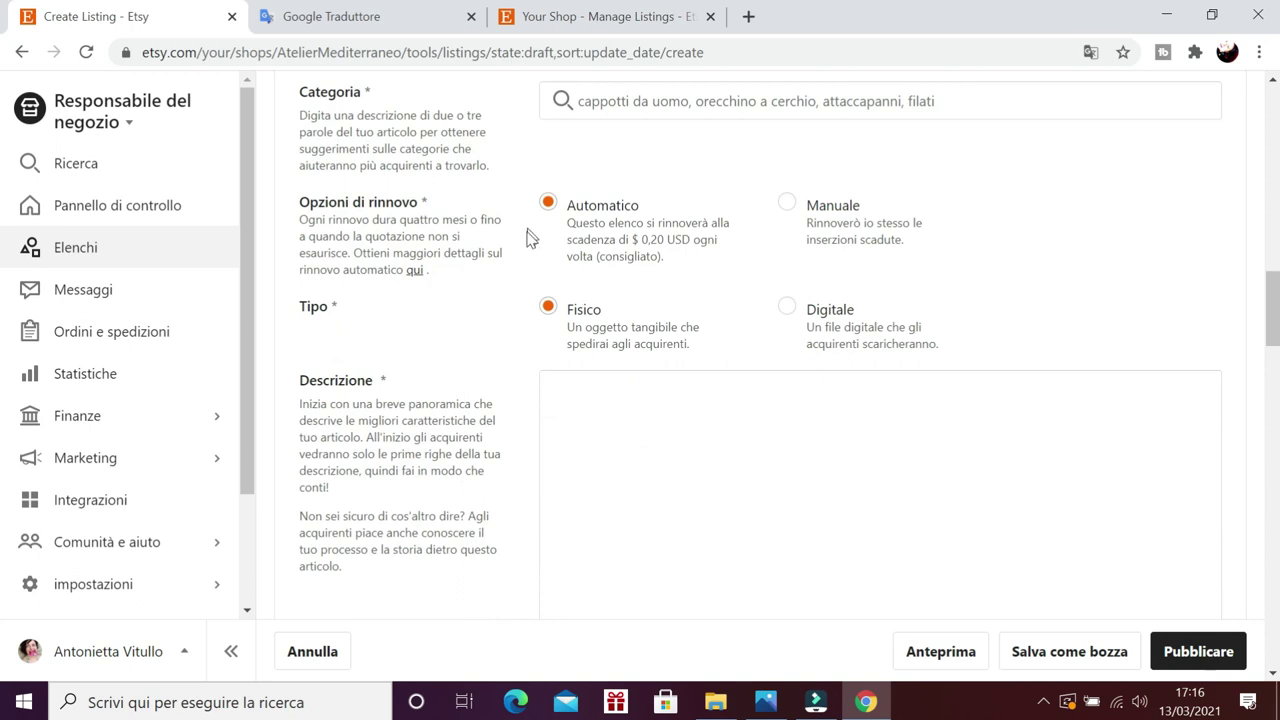
{"action": "scroll", "coordinate": [528, 246], "scroll_direction": "down", "scroll_amount": 5}
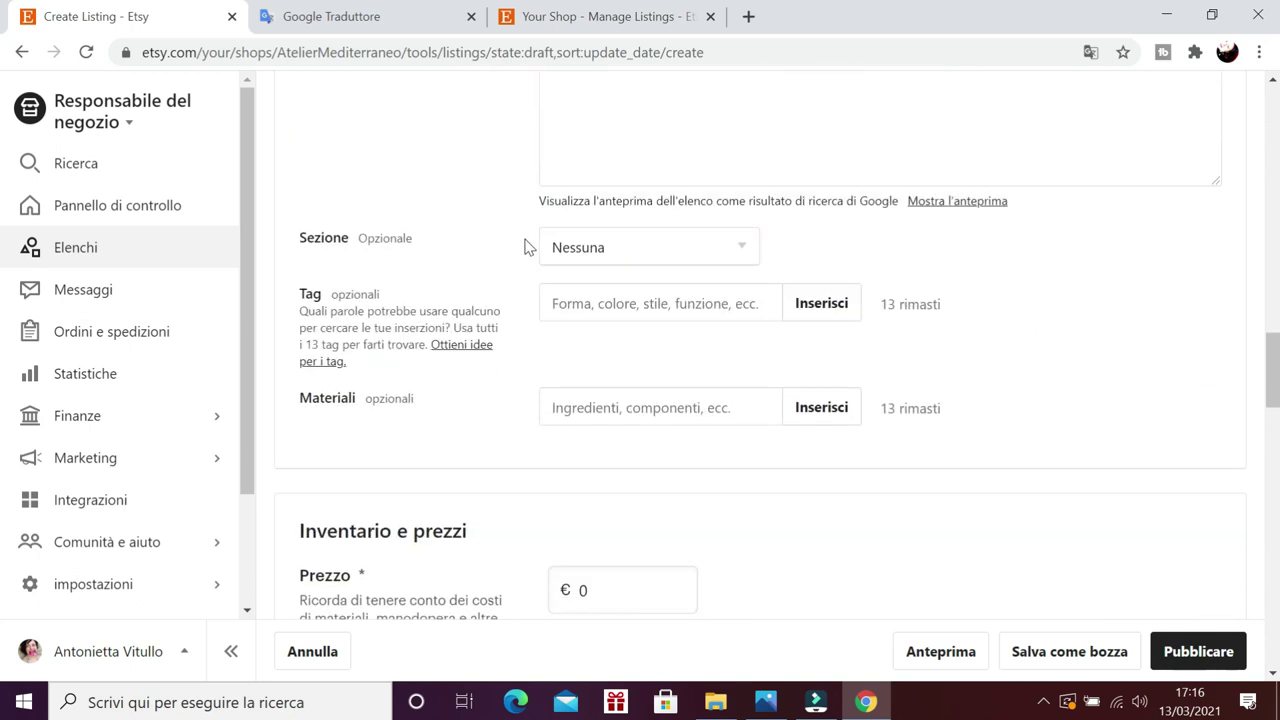
{"action": "scroll", "coordinate": [528, 246], "scroll_direction": "down", "scroll_amount": 10}
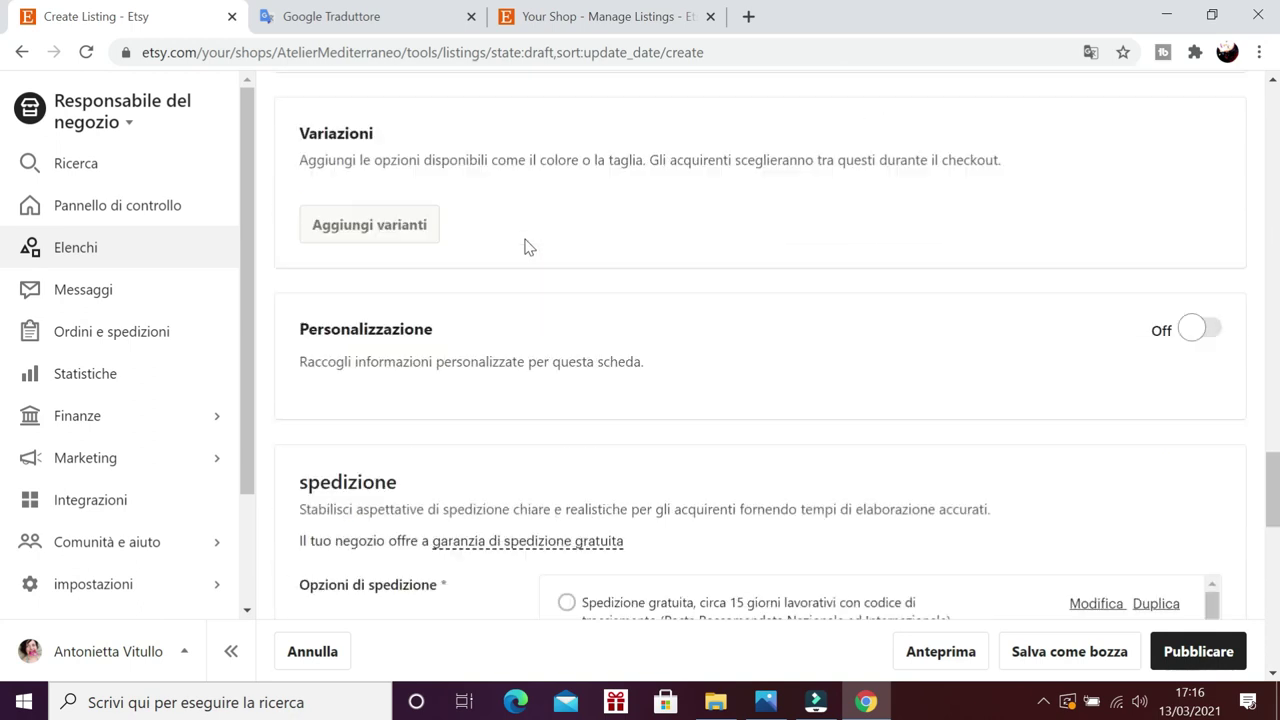
- Review the remaining form sections, from shipping options and Italian translations back up through inventory and pricing to the listing details
{"action": "scroll", "coordinate": [528, 246], "scroll_direction": "down", "scroll_amount": 10}
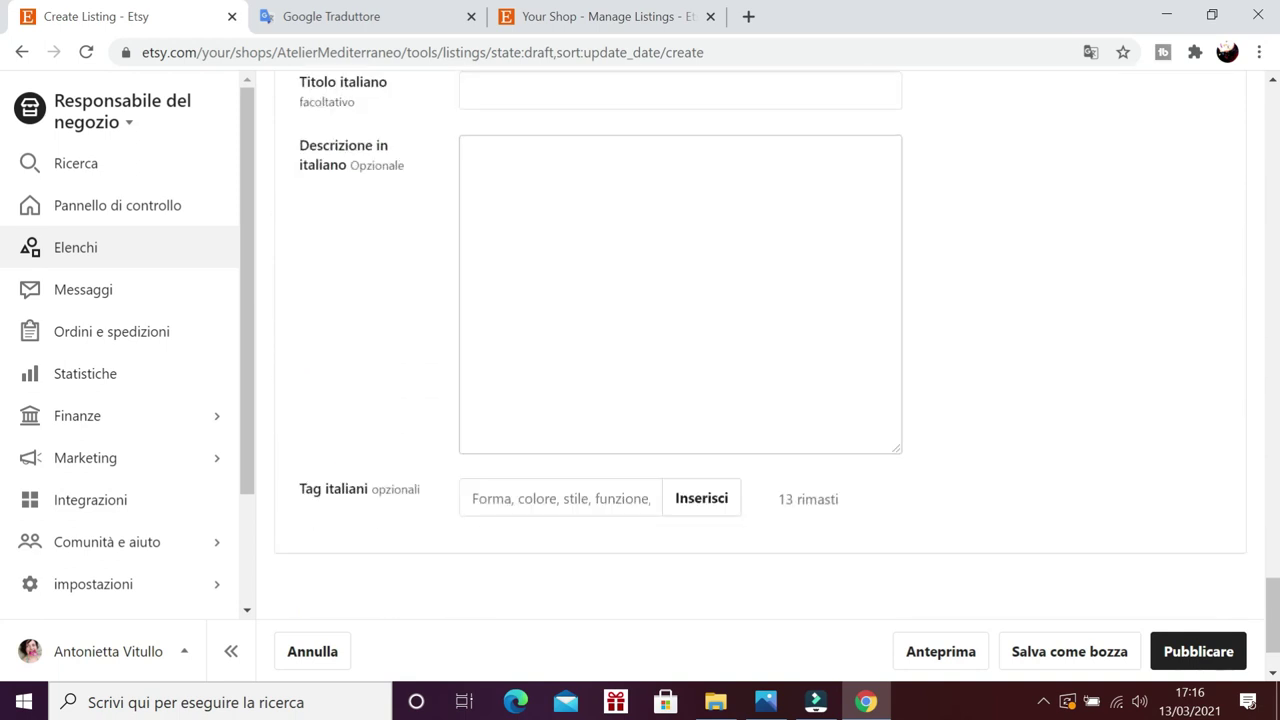
{"action": "scroll", "coordinate": [386, 354], "scroll_direction": "up", "scroll_amount": 1}
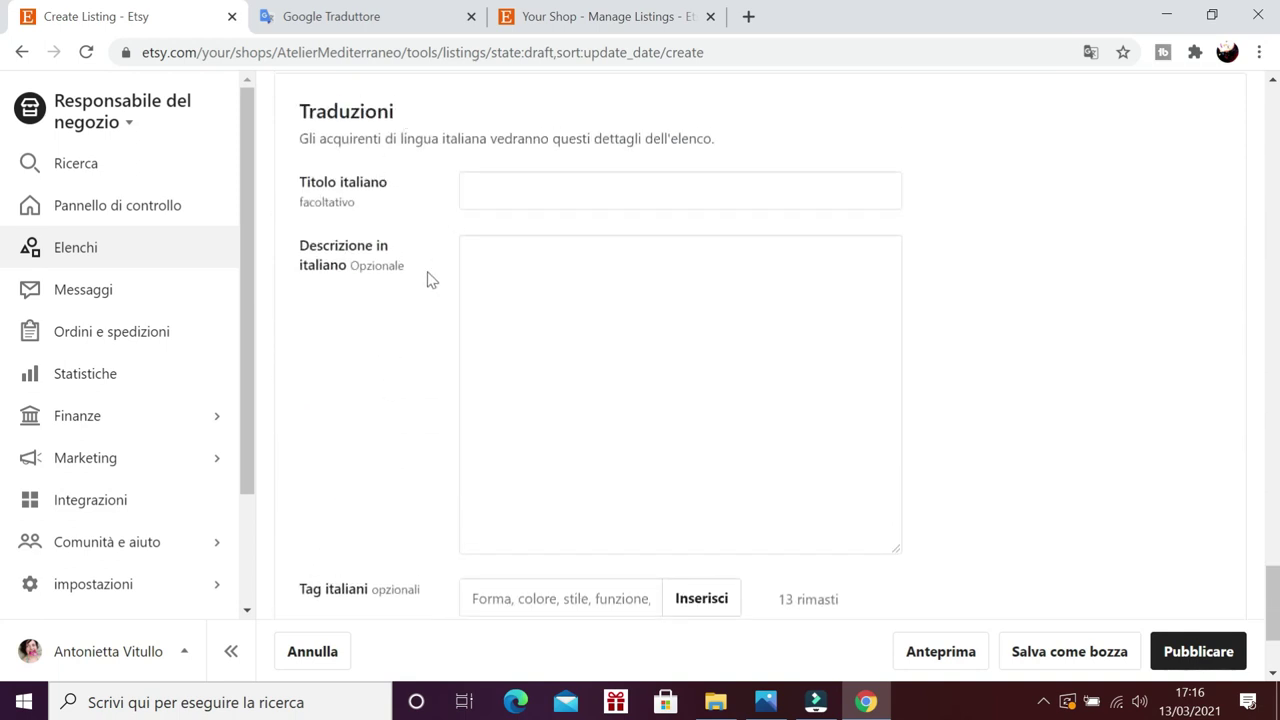
{"action": "scroll", "coordinate": [433, 333], "scroll_direction": "up", "scroll_amount": 5}
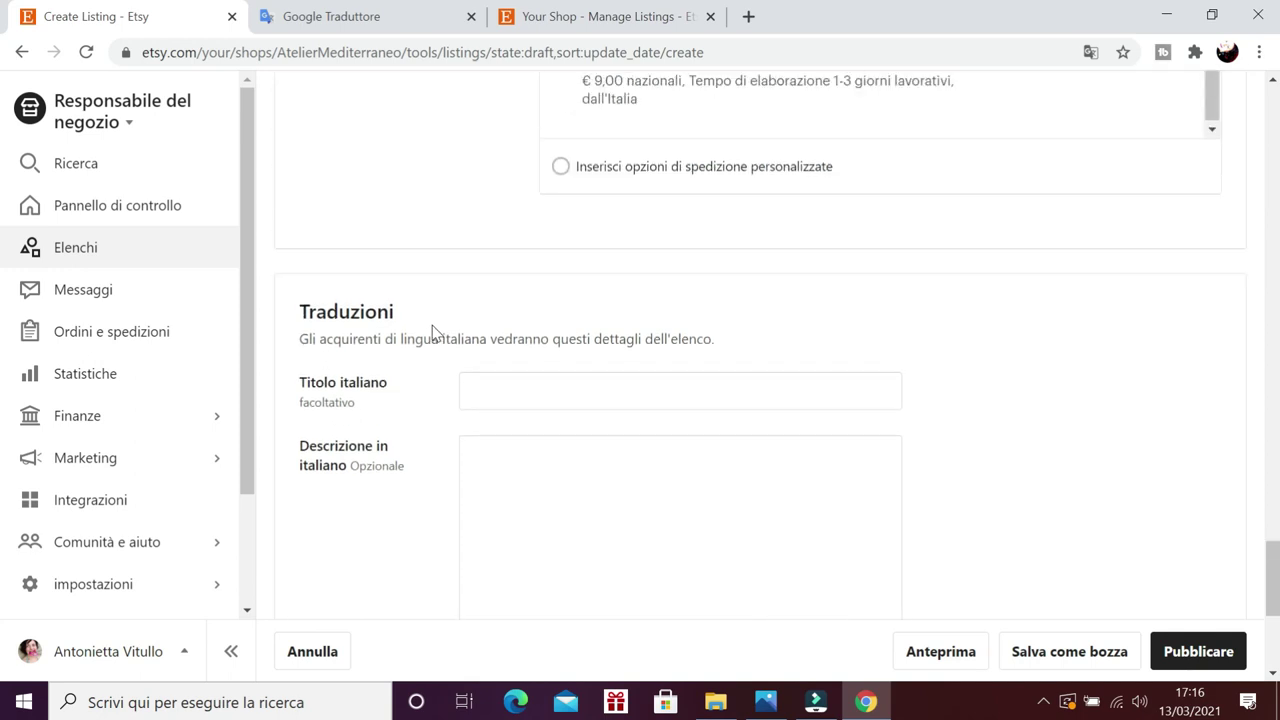
{"action": "scroll", "coordinate": [470, 400], "scroll_direction": "up", "scroll_amount": 7}
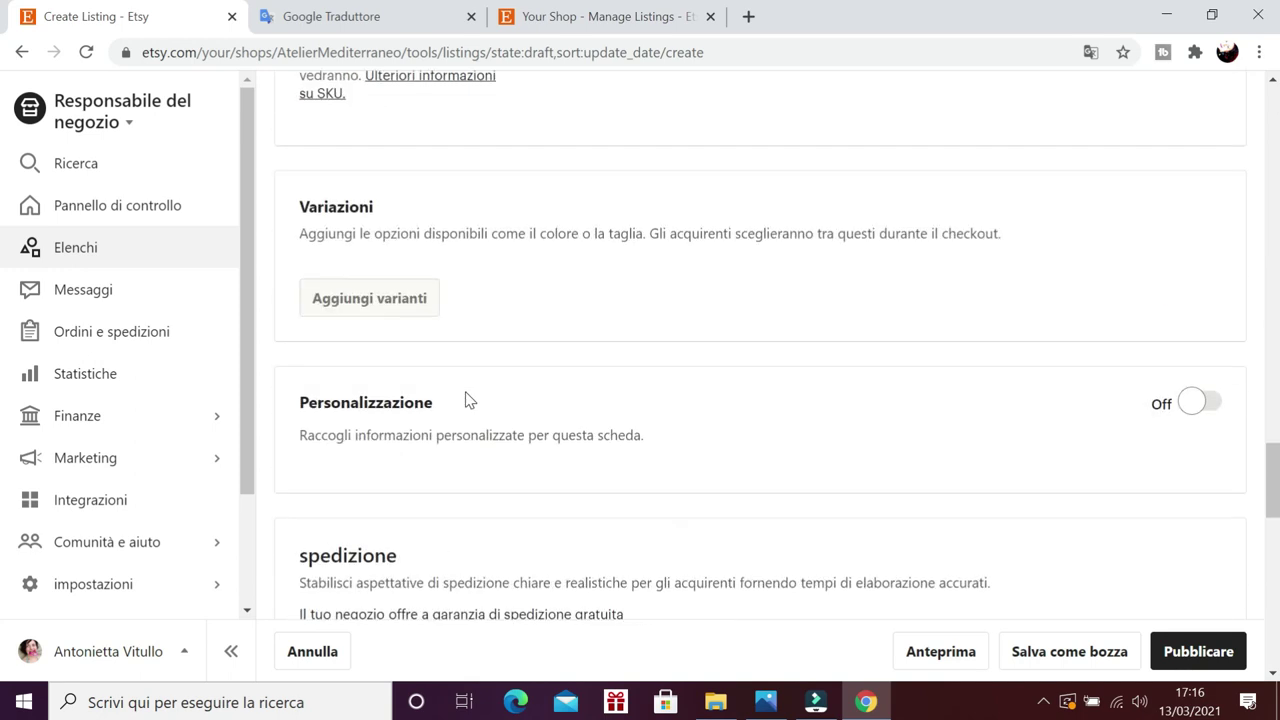
{"action": "scroll", "coordinate": [578, 494], "scroll_direction": "up", "scroll_amount": 14}
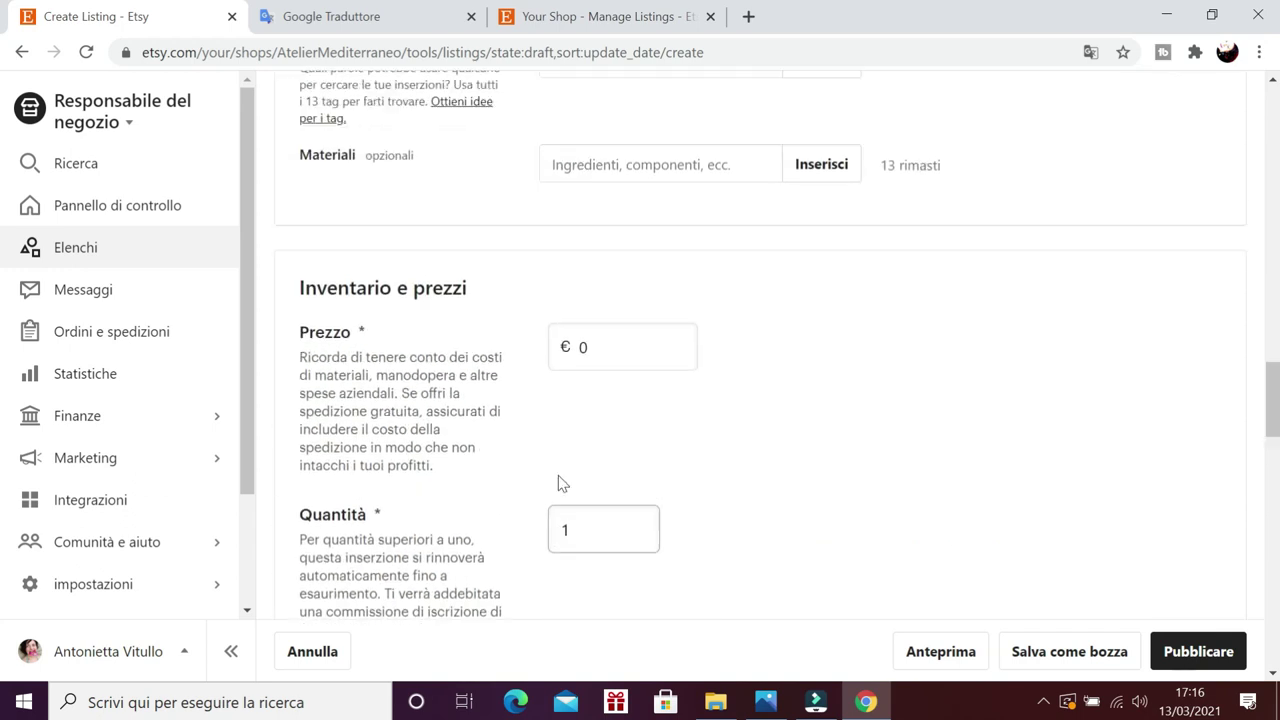
{"action": "scroll", "coordinate": [526, 470], "scroll_direction": "up", "scroll_amount": 5}
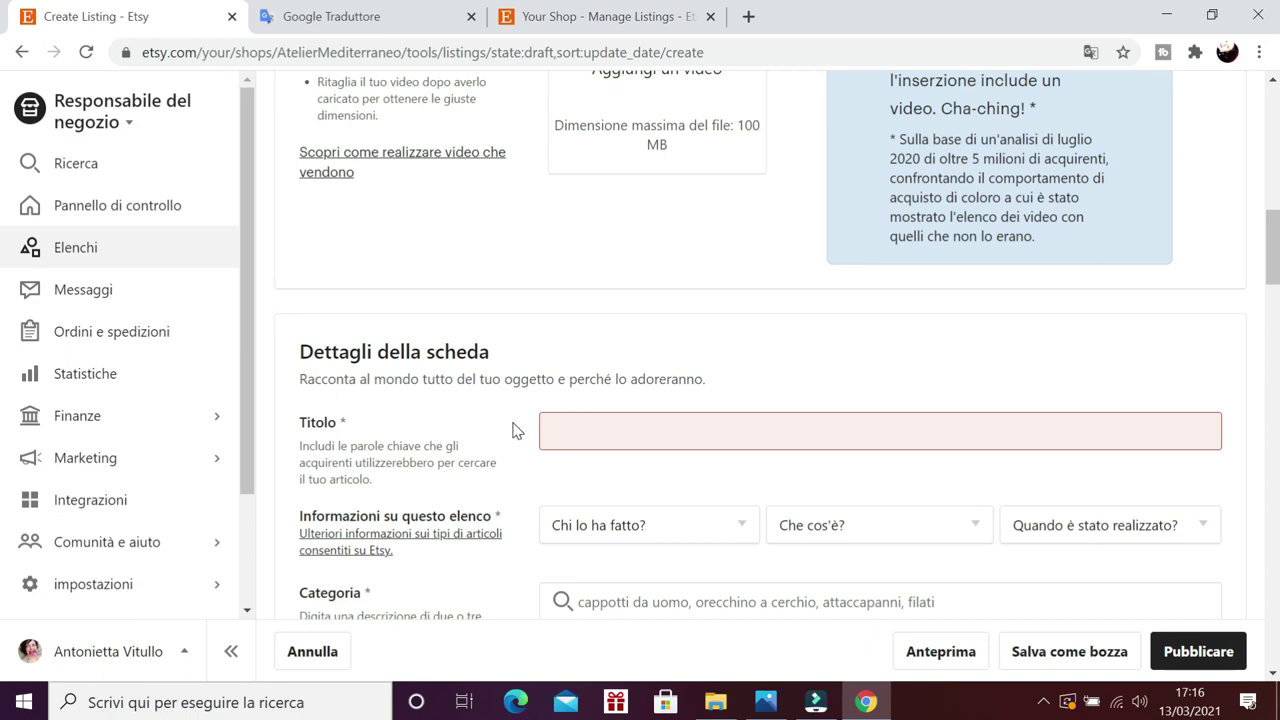
{"action": "scroll", "coordinate": [513, 430], "scroll_direction": "down", "scroll_amount": 1}
{"action": "scroll", "coordinate": [516, 428], "scroll_direction": "down", "scroll_amount": 2}
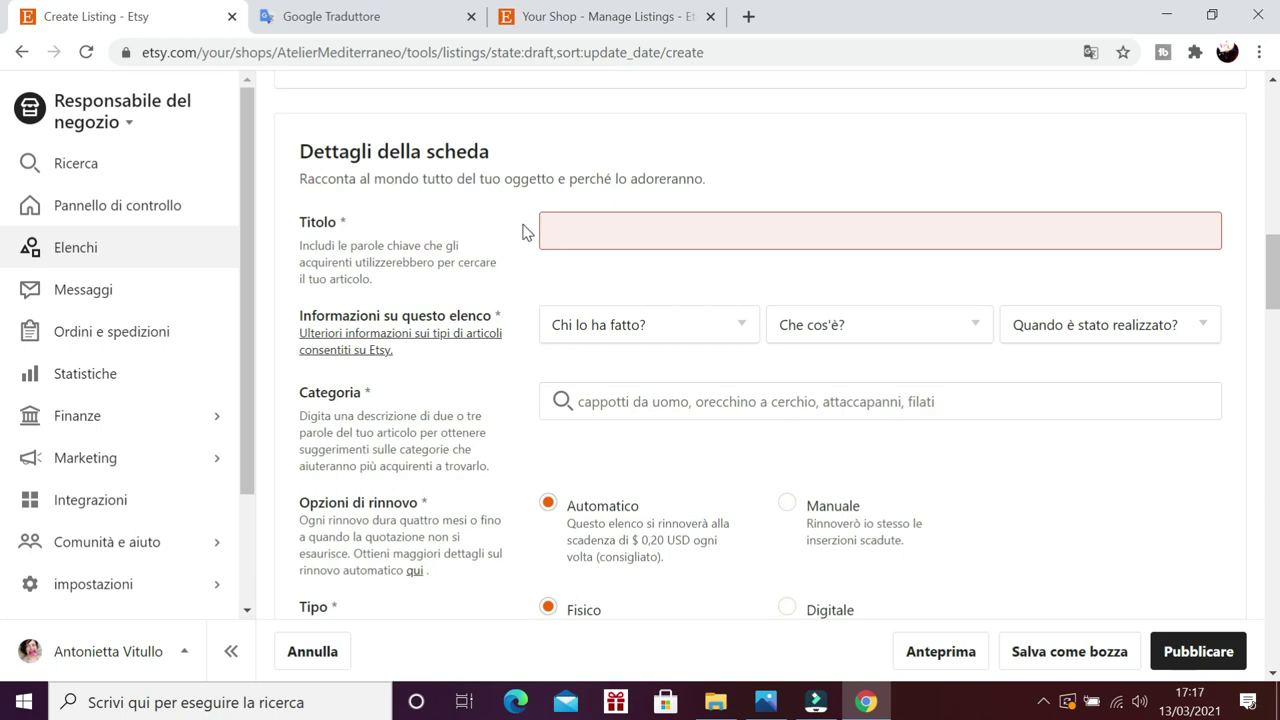
- Title the new listing "Sterling Silver And Brass Necklace Riveted Necklace", reusing the descriptive part of the sold-out reserved listing's title
{"action": "left_click", "coordinate": [623, 225]}
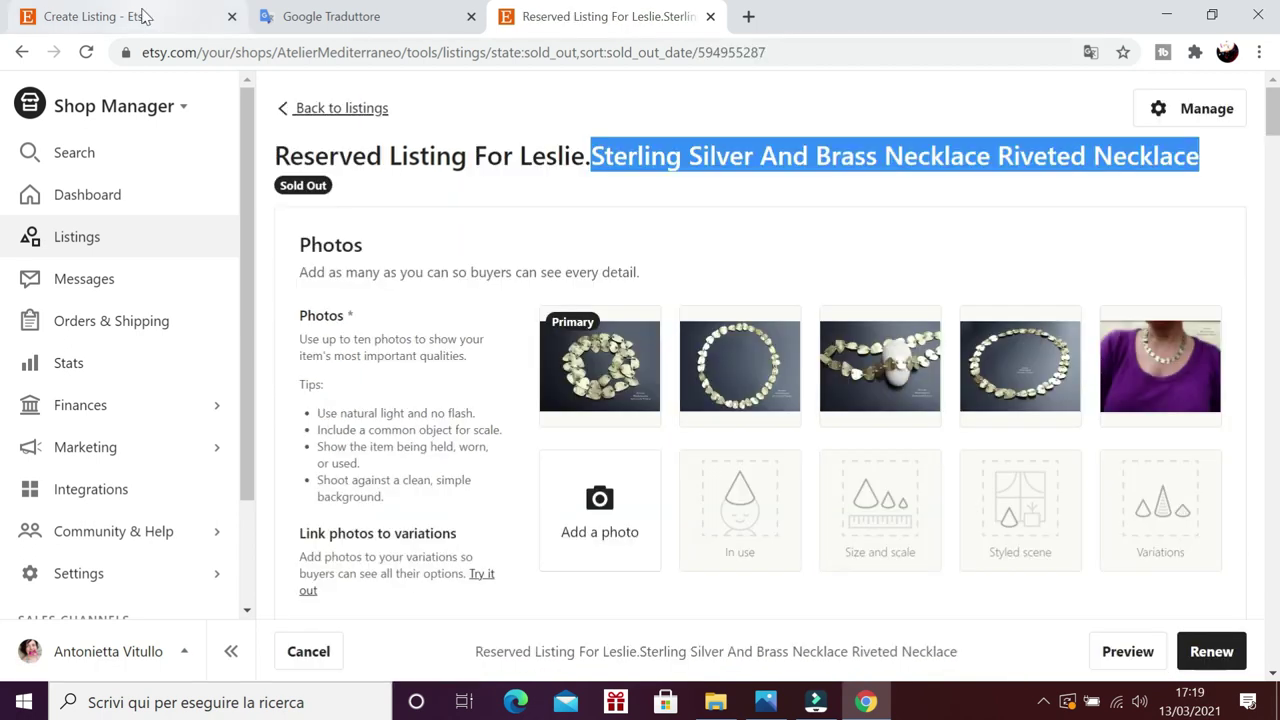
{"action": "left_click", "coordinate": [142, 16]}
{"action": "scroll", "coordinate": [794, 363], "scroll_direction": "up", "scroll_amount": 2}
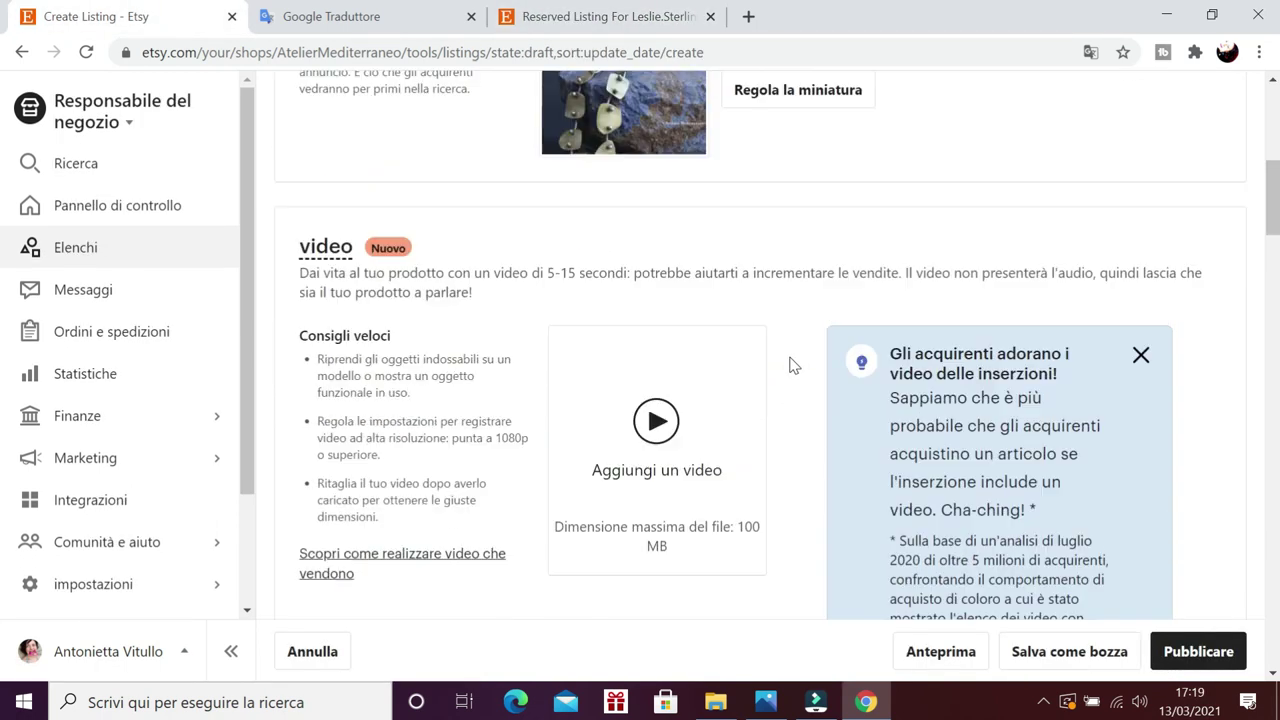
{"action": "scroll", "coordinate": [792, 364], "scroll_direction": "down", "scroll_amount": 3}
{"action": "scroll", "coordinate": [789, 364], "scroll_direction": "down", "scroll_amount": 3}
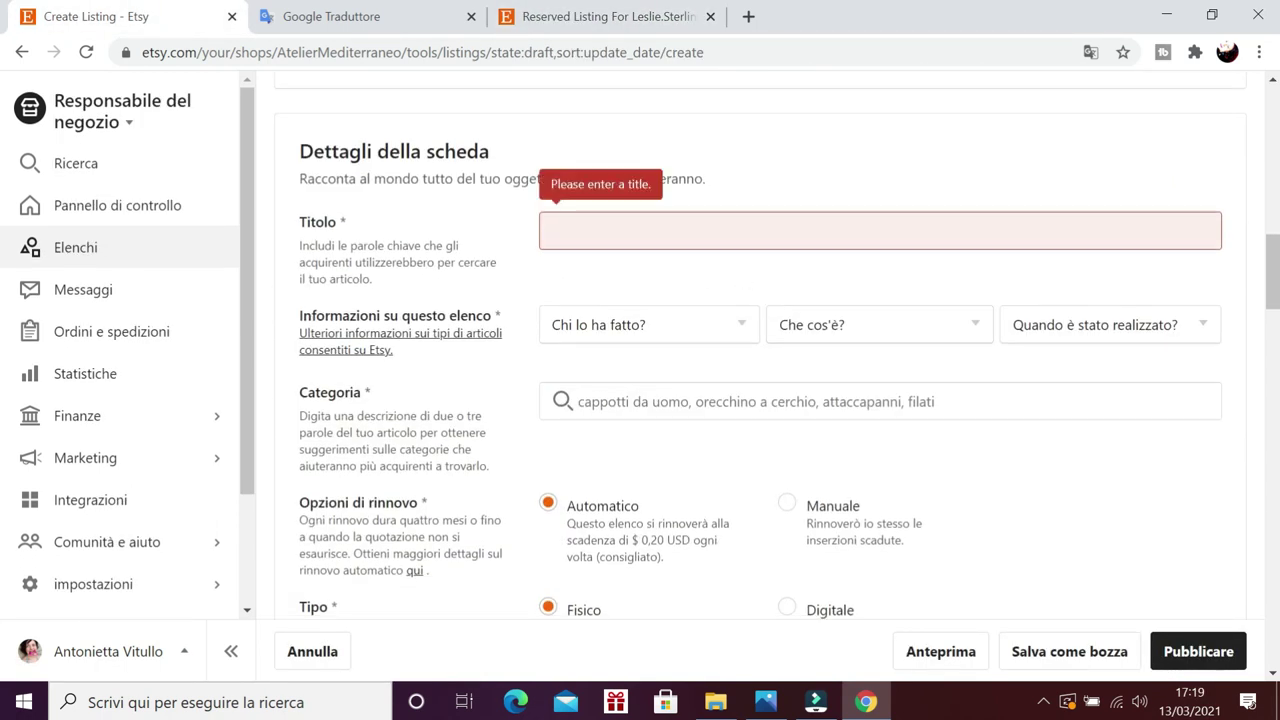
{"action": "left_click", "coordinate": [714, 230]}
{"action": "right_click", "coordinate": [714, 230]}
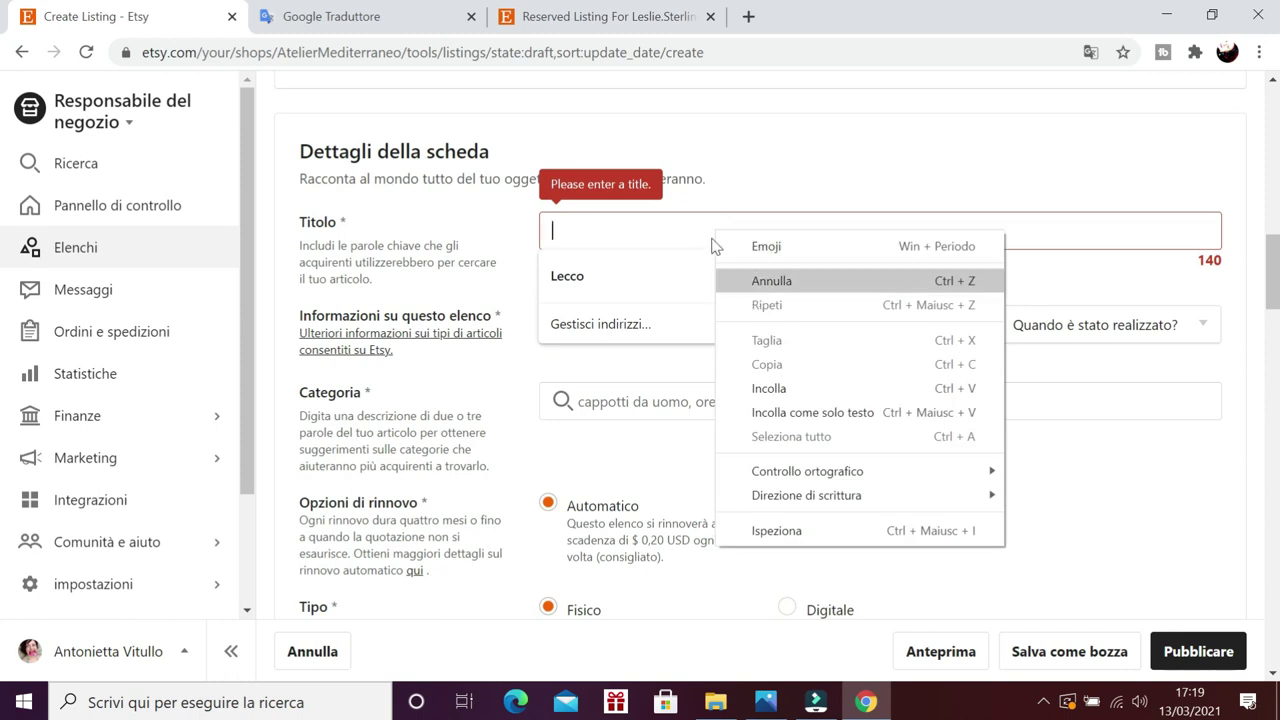
{"action": "left_click", "coordinate": [648, 228]}
{"action": "right_click", "coordinate": [648, 234]}
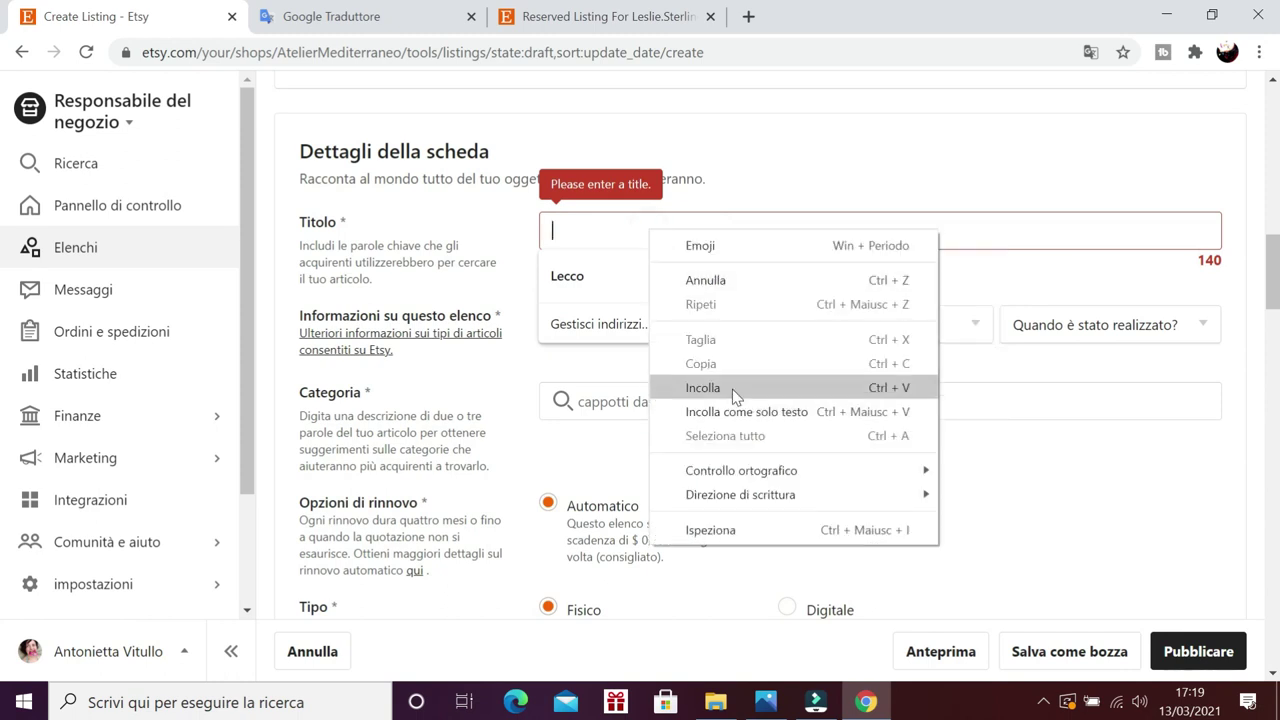
{"action": "left_click", "coordinate": [732, 389]}
{"action": "left_click", "coordinate": [846, 176]}
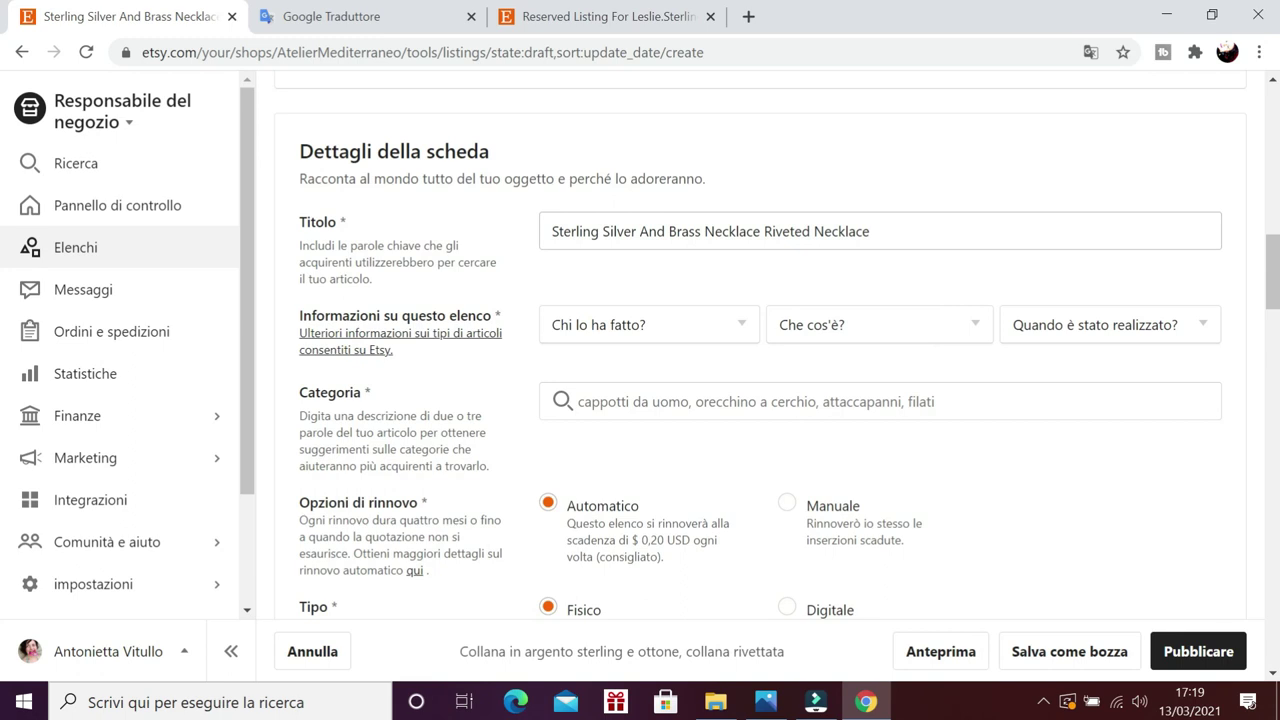
- Fill in the listing information as made by the seller (L'ho fatto), a finished product (Un prodotto finito), made Dal 2020 al 2021
{"action": "left_click", "coordinate": [562, 327]}
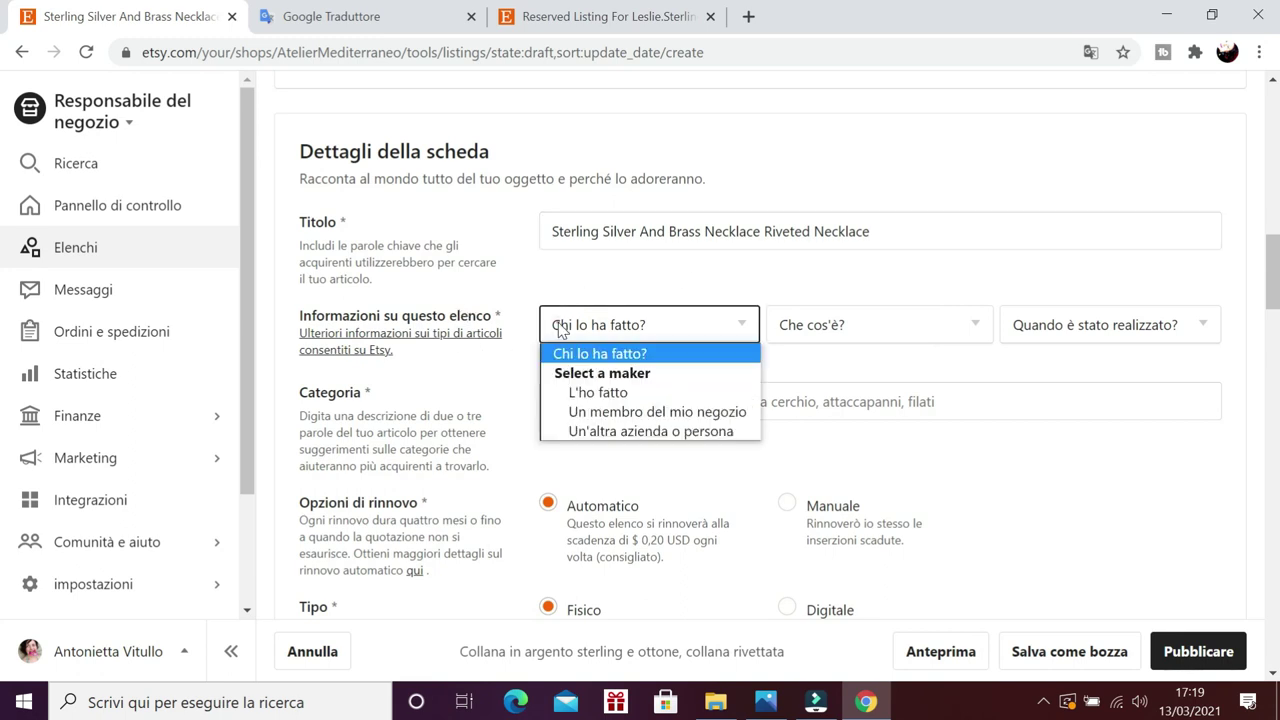
{"action": "left_click", "coordinate": [580, 394]}
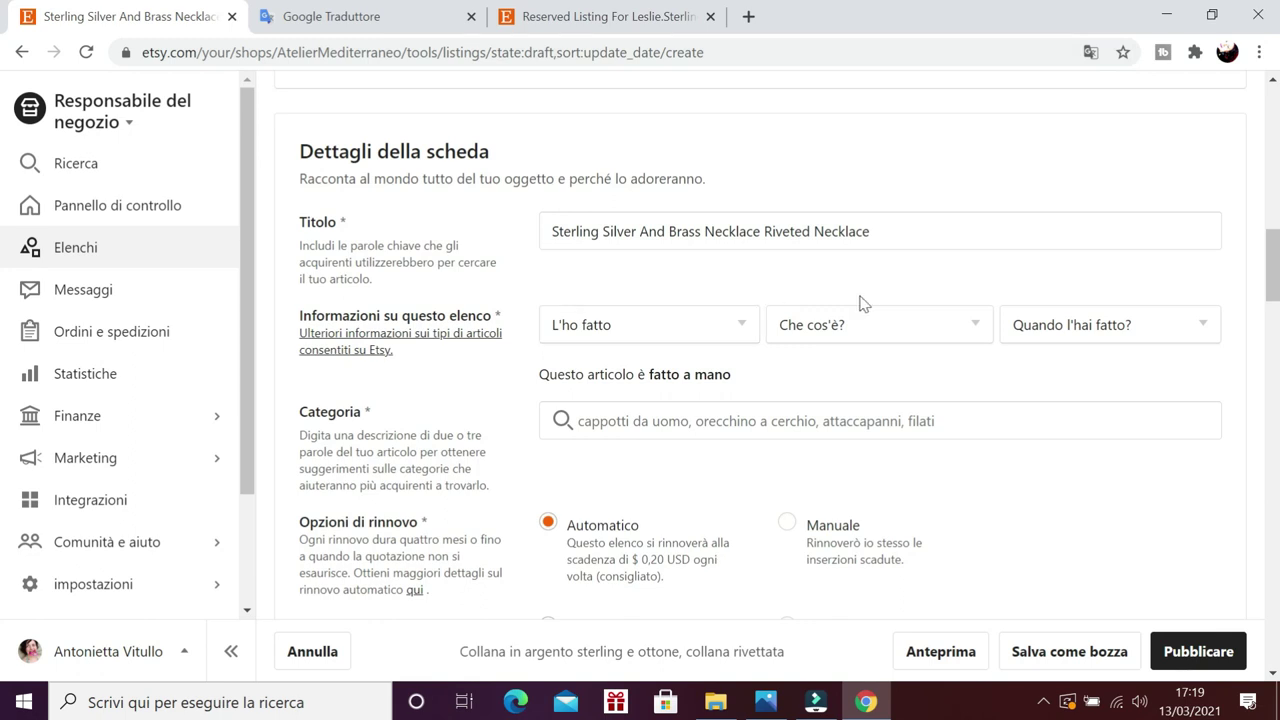
{"action": "left_click", "coordinate": [851, 330]}
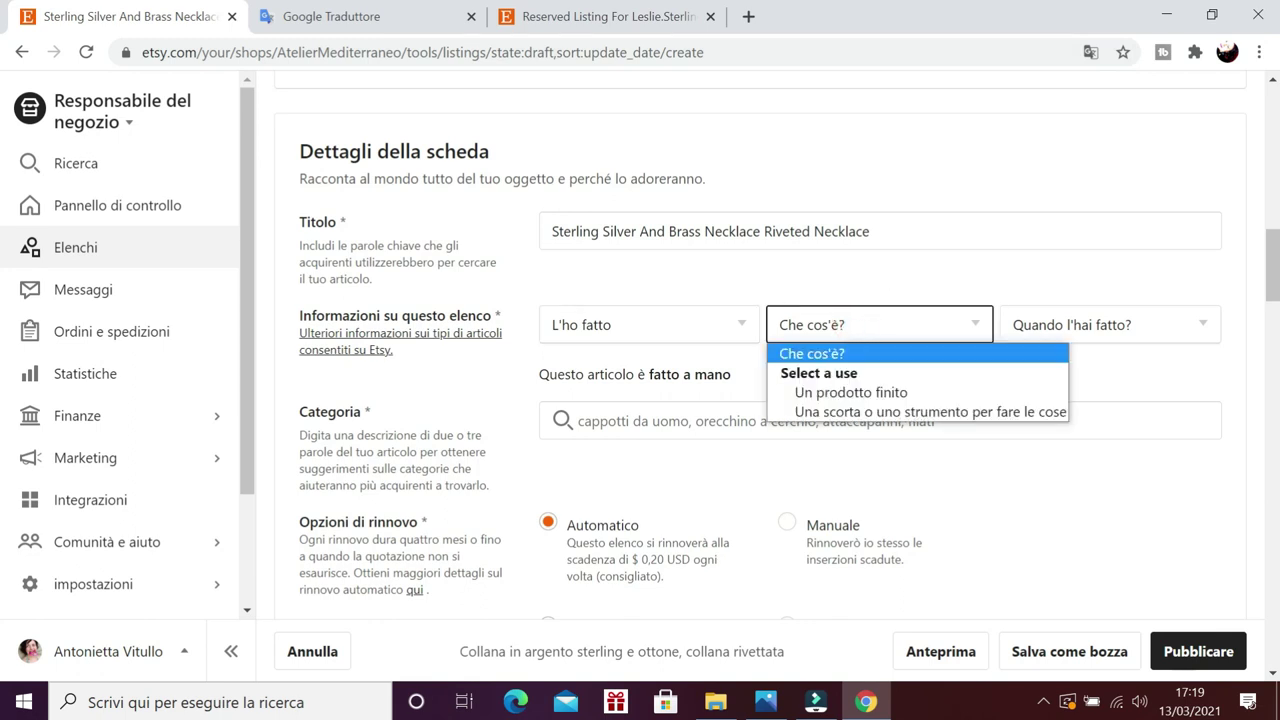
{"action": "left_click", "coordinate": [905, 270]}
{"action": "left_click", "coordinate": [863, 331]}
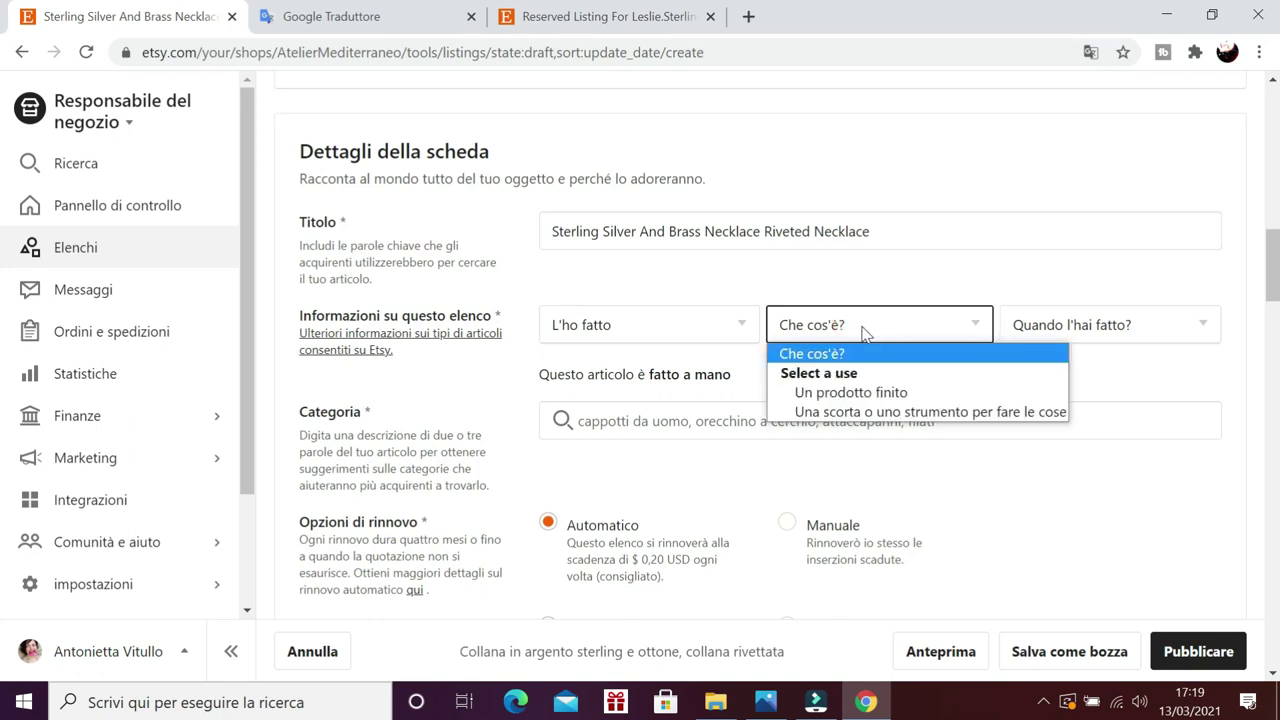
{"action": "left_click", "coordinate": [846, 392]}
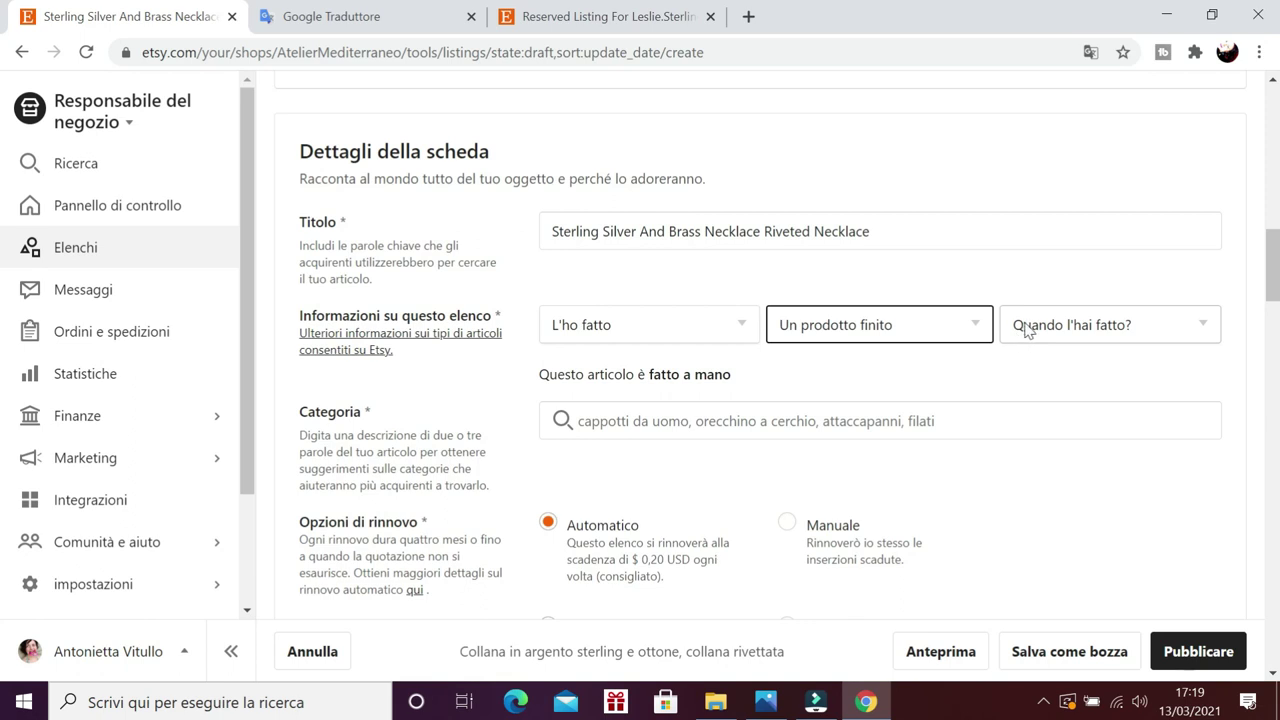
{"action": "left_click", "coordinate": [1025, 326]}
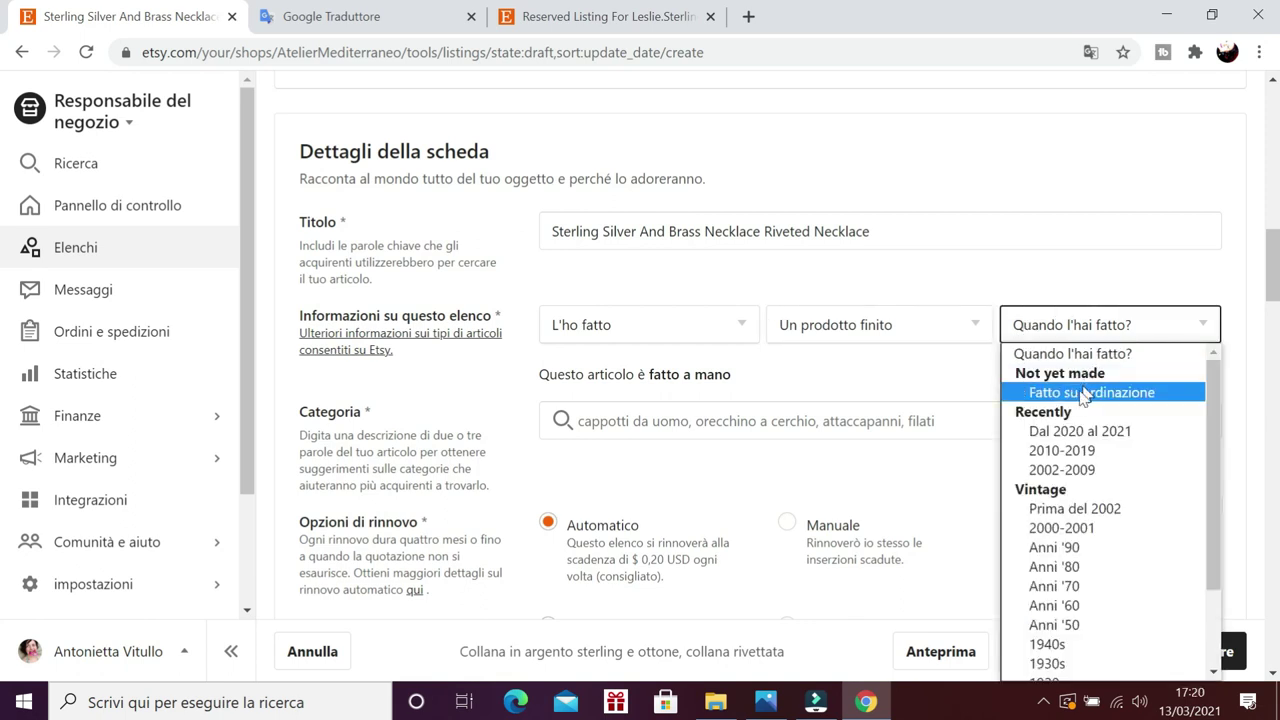
{"action": "left_click", "coordinate": [1072, 434]}
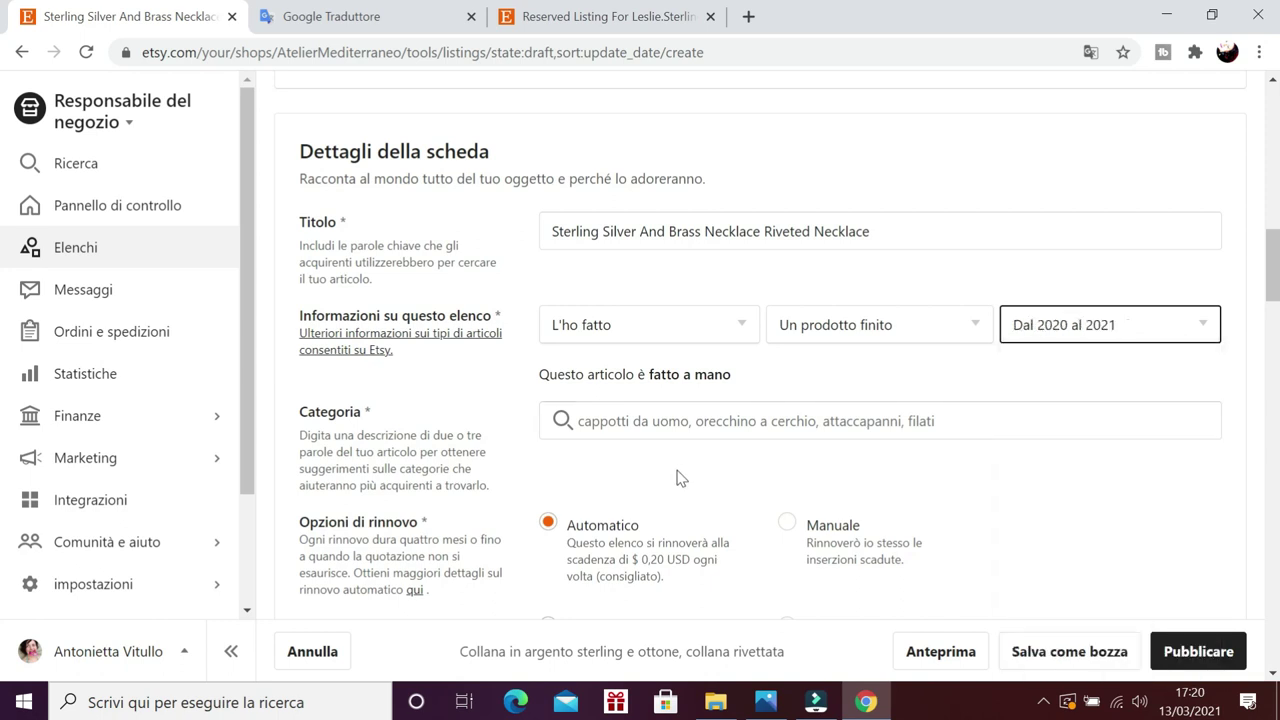
- Search the categories for "wire wrapped silver necklace" and assign the listing to Gioielli > Collane > Catene
{"action": "left_click", "coordinate": [630, 421]}
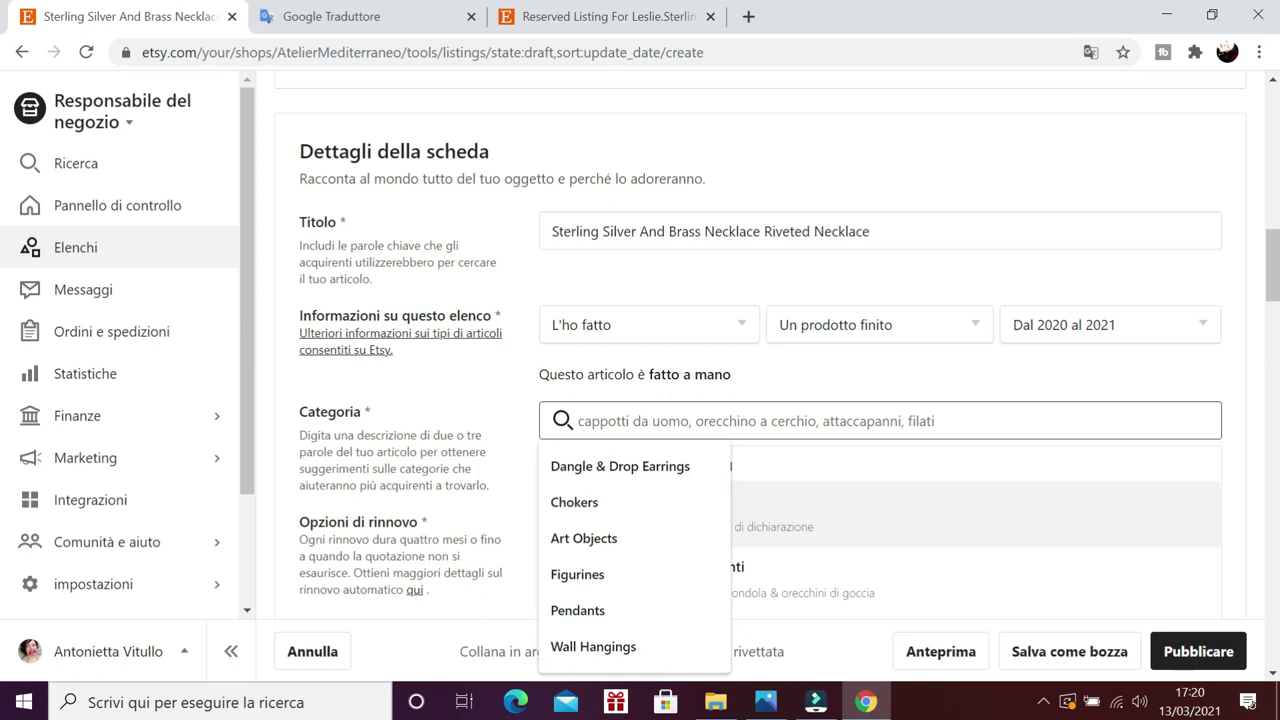
{"action": "type", "text": "wire "}
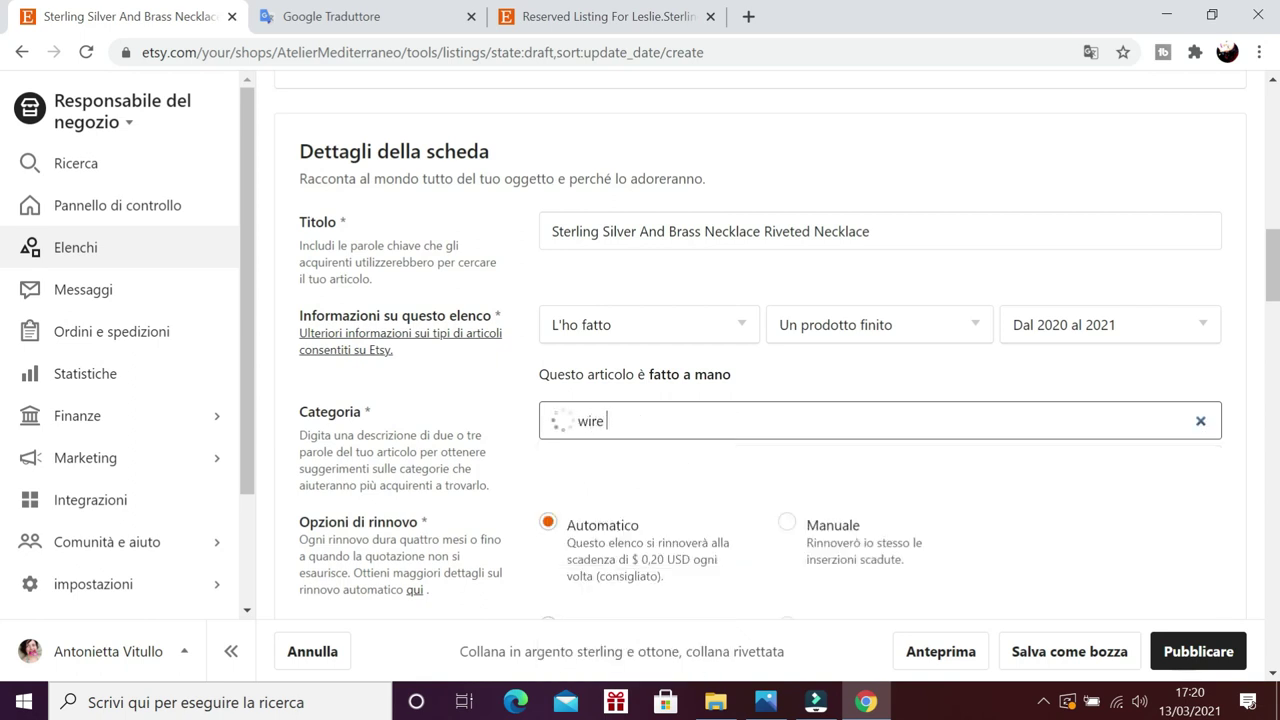
{"action": "type", "text": "wrapped "}
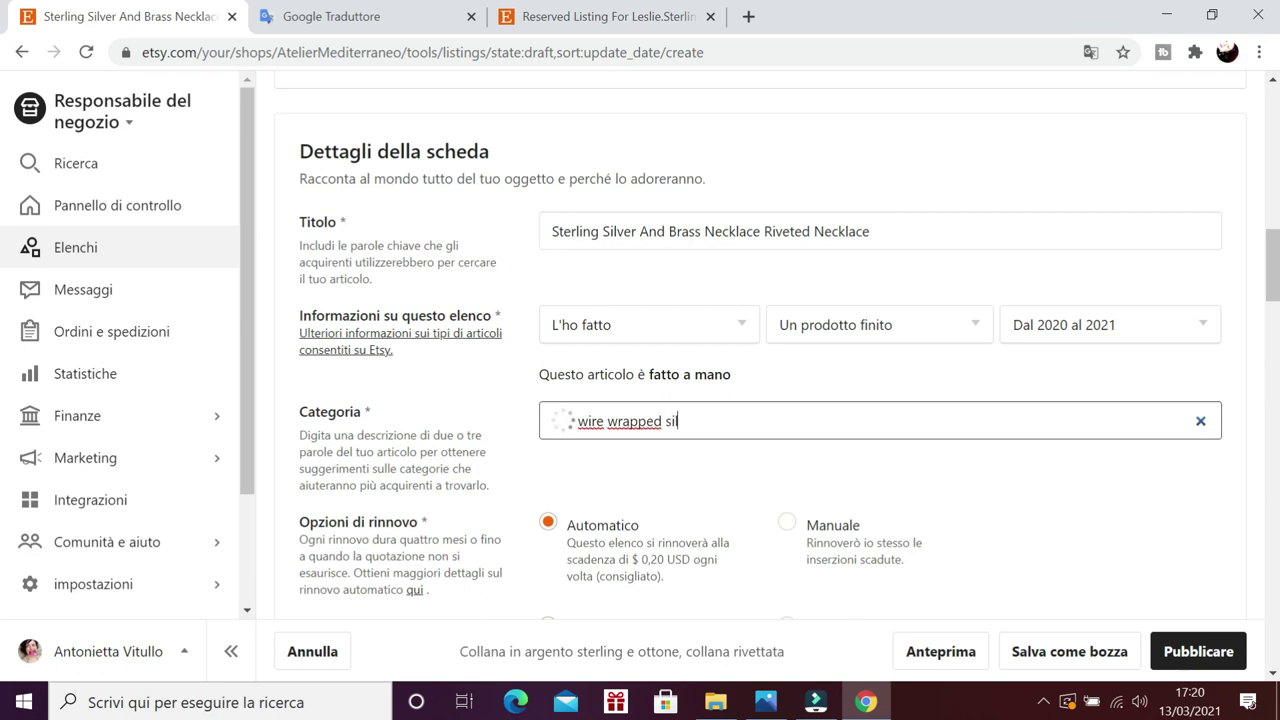
{"action": "type", "text": "silver necklace"}
{"action": "left_click", "coordinate": [766, 453]}
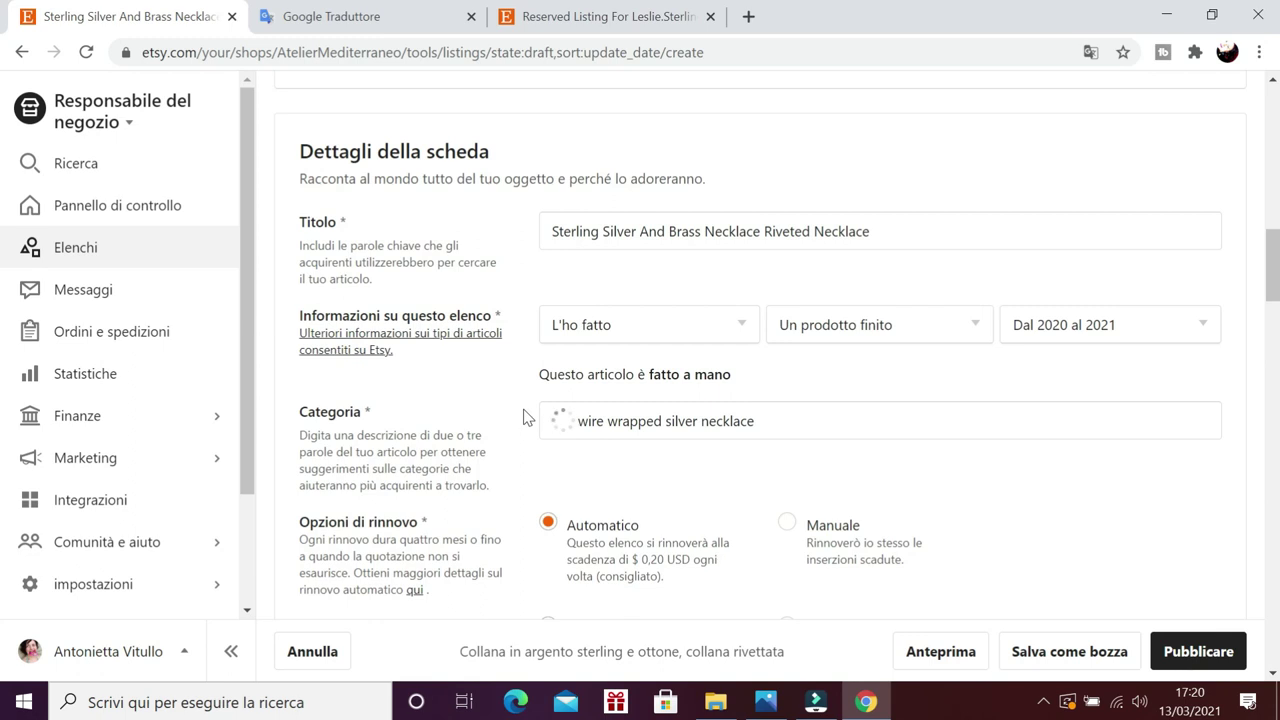
{"action": "scroll", "coordinate": [1191, 480], "scroll_direction": "down", "scroll_amount": 1}
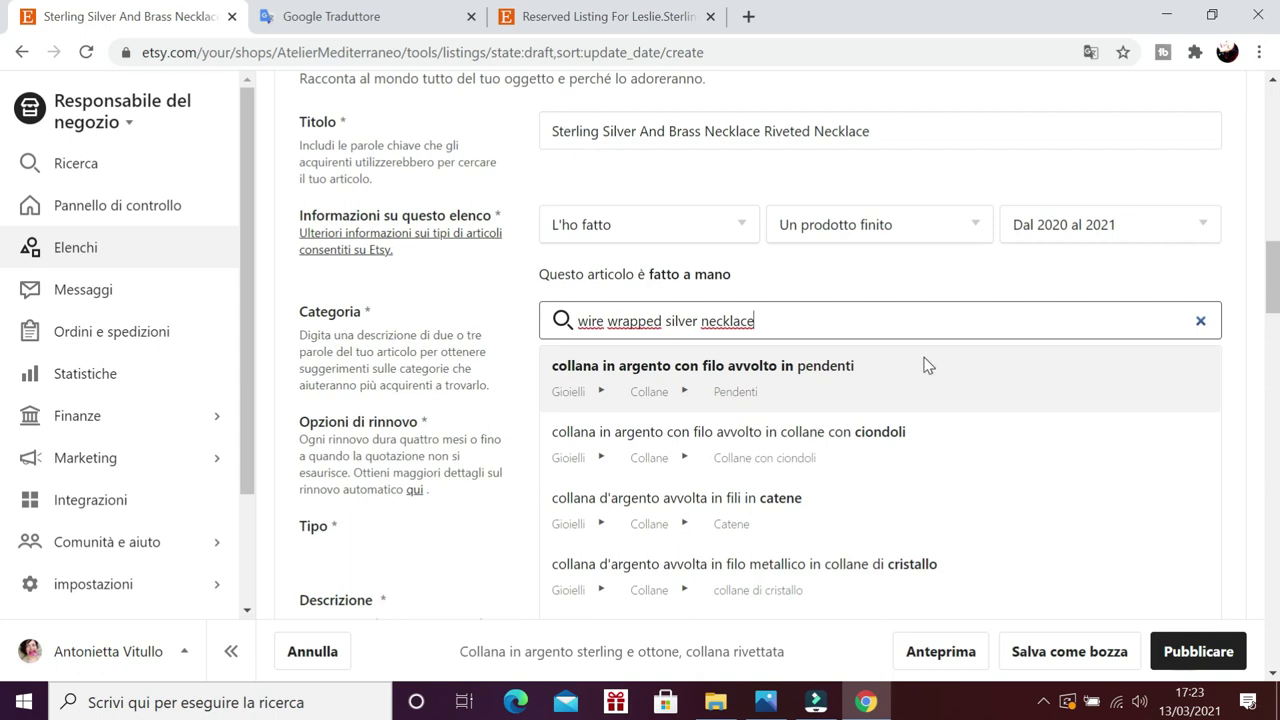
{"action": "scroll", "coordinate": [924, 362], "scroll_direction": "down", "scroll_amount": 1}
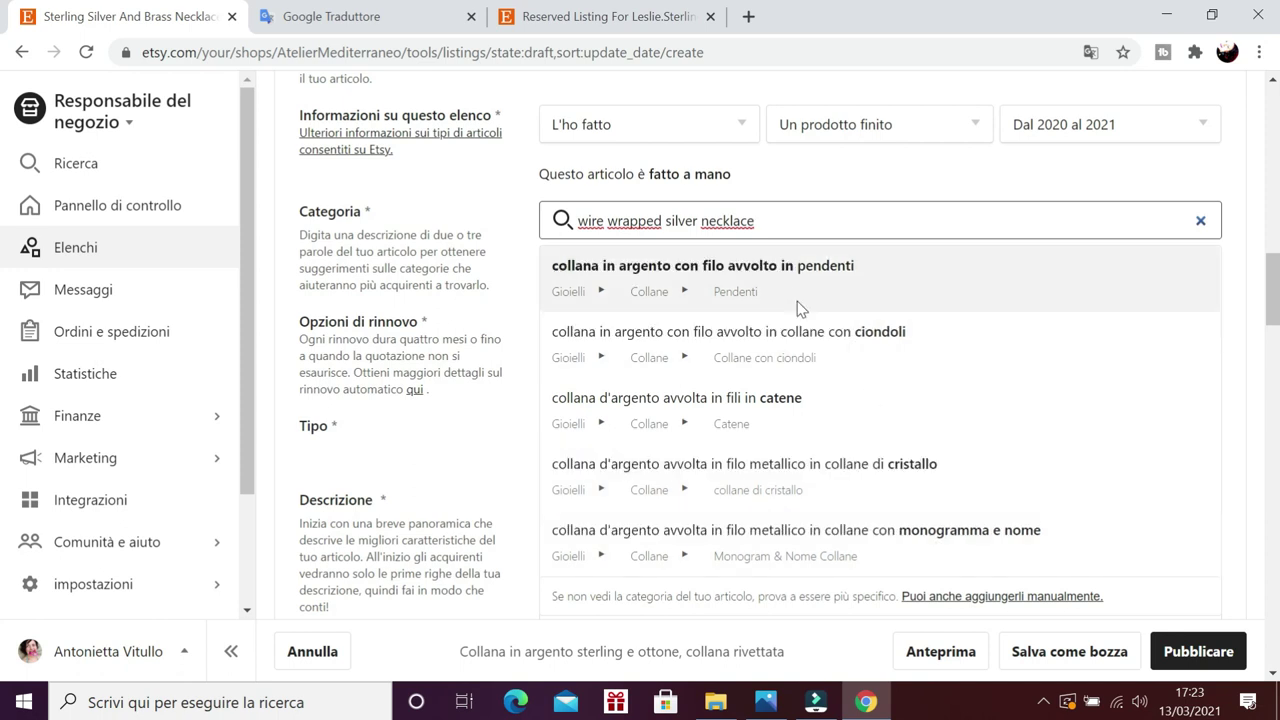
{"action": "scroll", "coordinate": [905, 440], "scroll_direction": "down", "scroll_amount": 2}
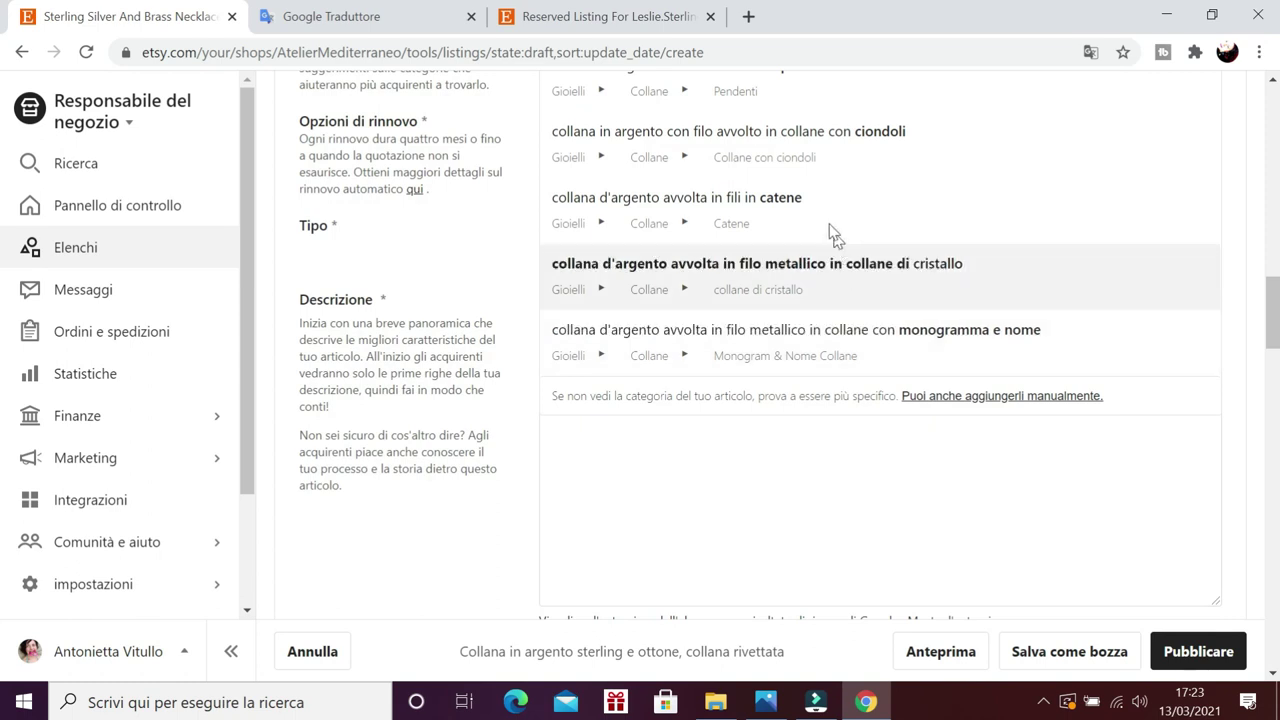
{"action": "scroll", "coordinate": [814, 217], "scroll_direction": "up", "scroll_amount": 2}
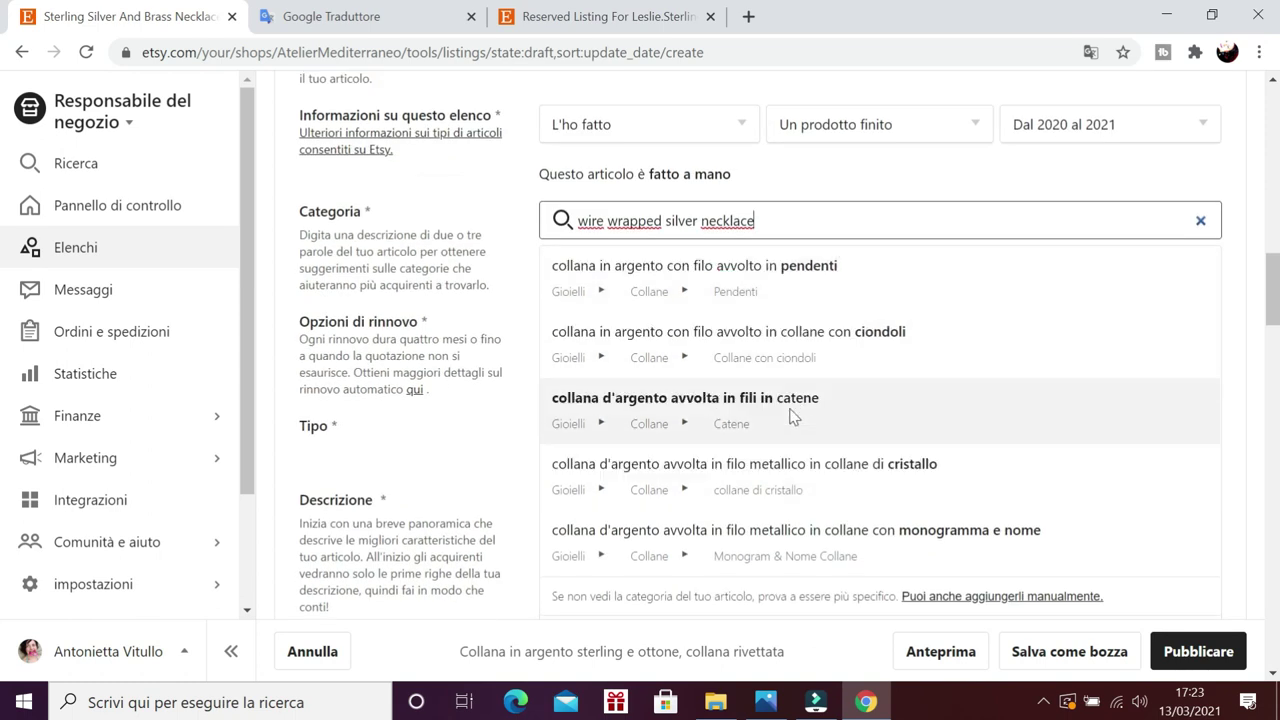
{"action": "left_click", "coordinate": [791, 412]}
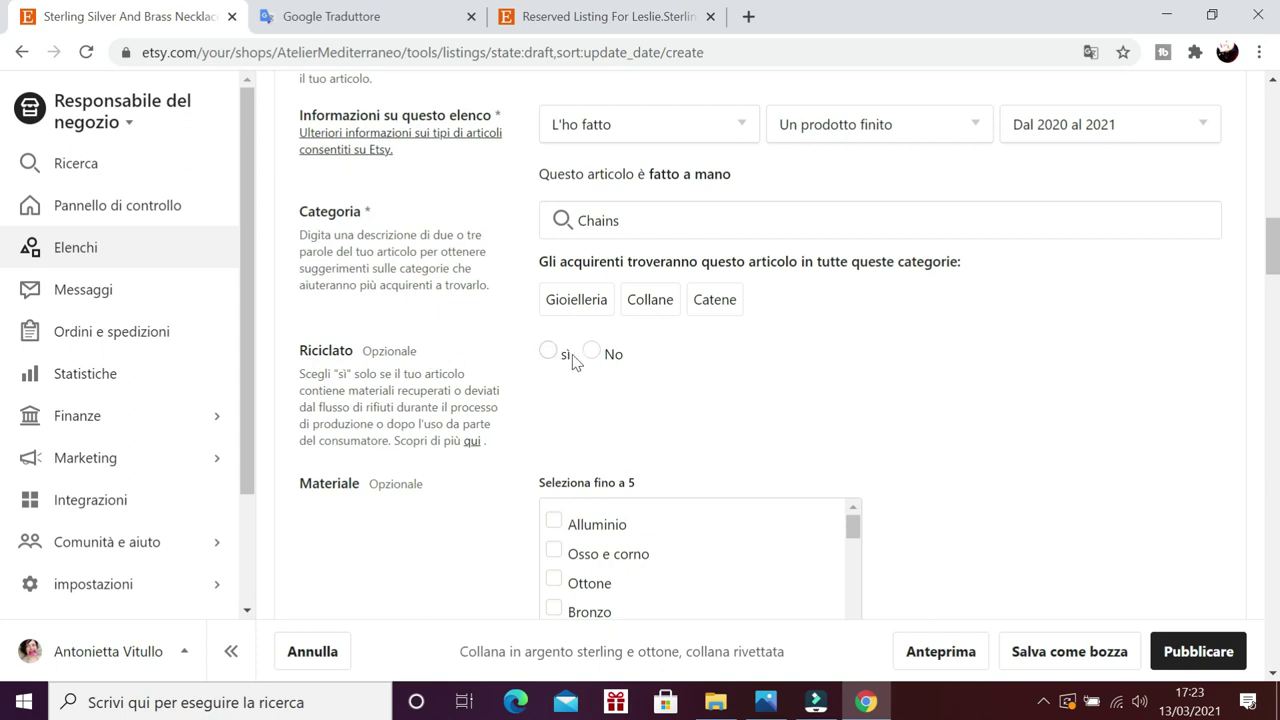
- Select brass (Ottone) as a material of the necklace
{"action": "scroll", "coordinate": [384, 512], "scroll_direction": "down", "scroll_amount": 3}
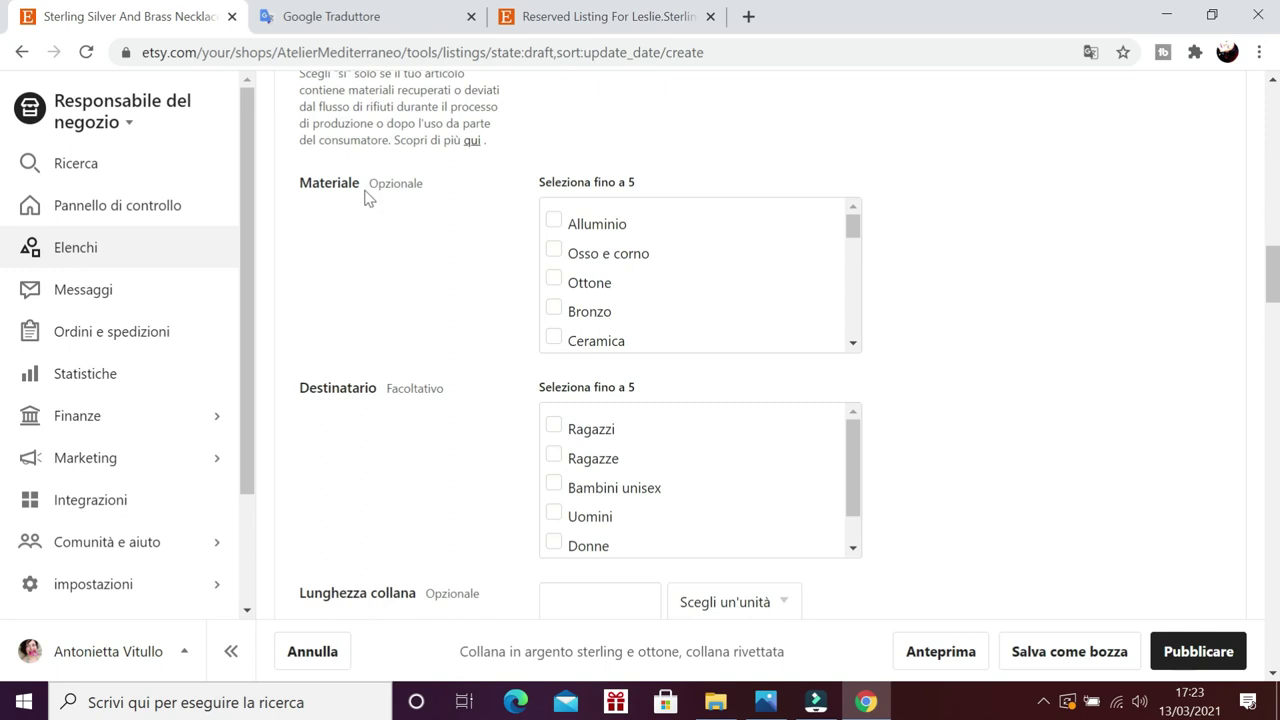
{"action": "left_click", "coordinate": [556, 284]}
{"action": "scroll", "coordinate": [431, 314], "scroll_direction": "down", "scroll_amount": 1}
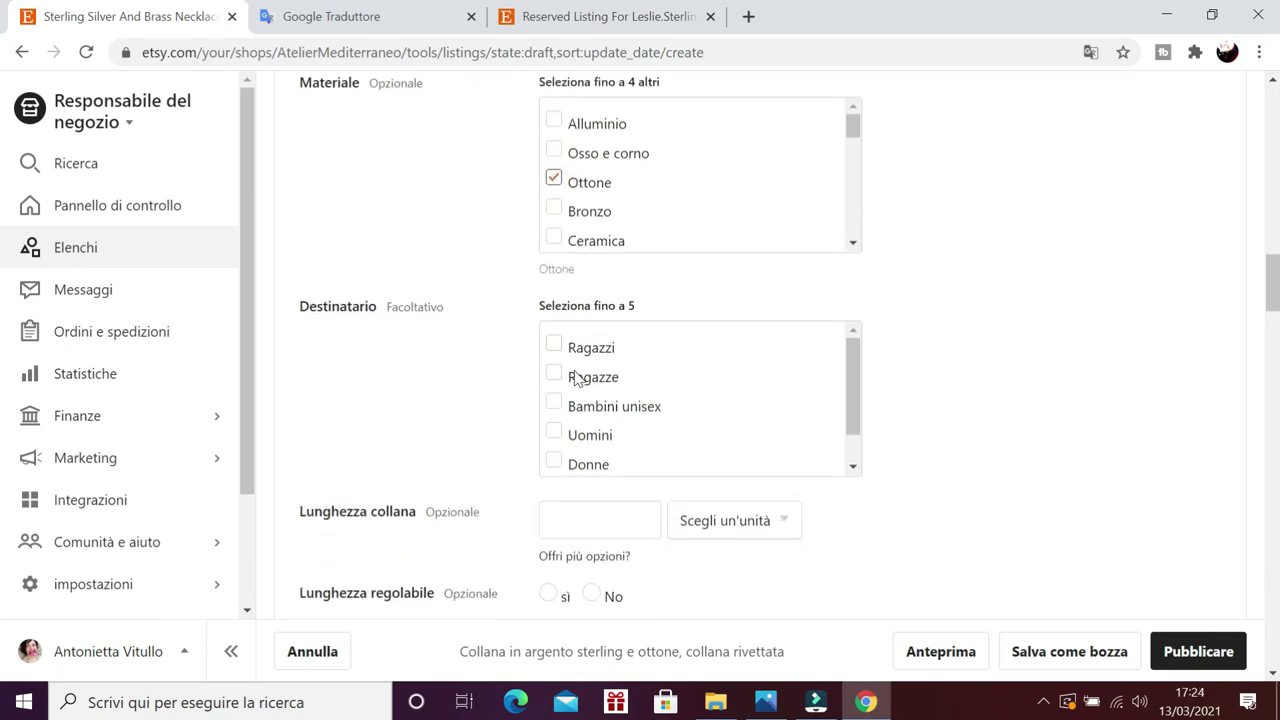
- Set the necklace length (Lunghezza collana) to 57 Centimetri
{"action": "scroll", "coordinate": [612, 392], "scroll_direction": "down", "scroll_amount": 1}
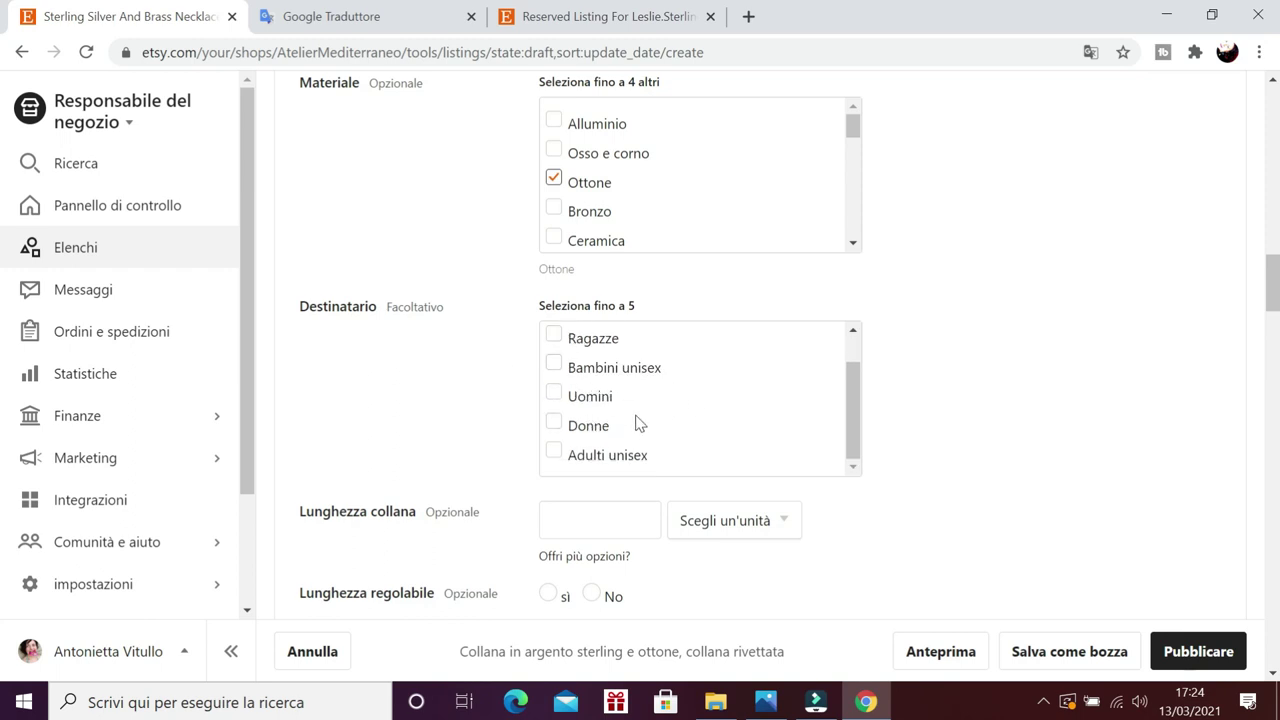
{"action": "scroll", "coordinate": [491, 369], "scroll_direction": "down", "scroll_amount": 1}
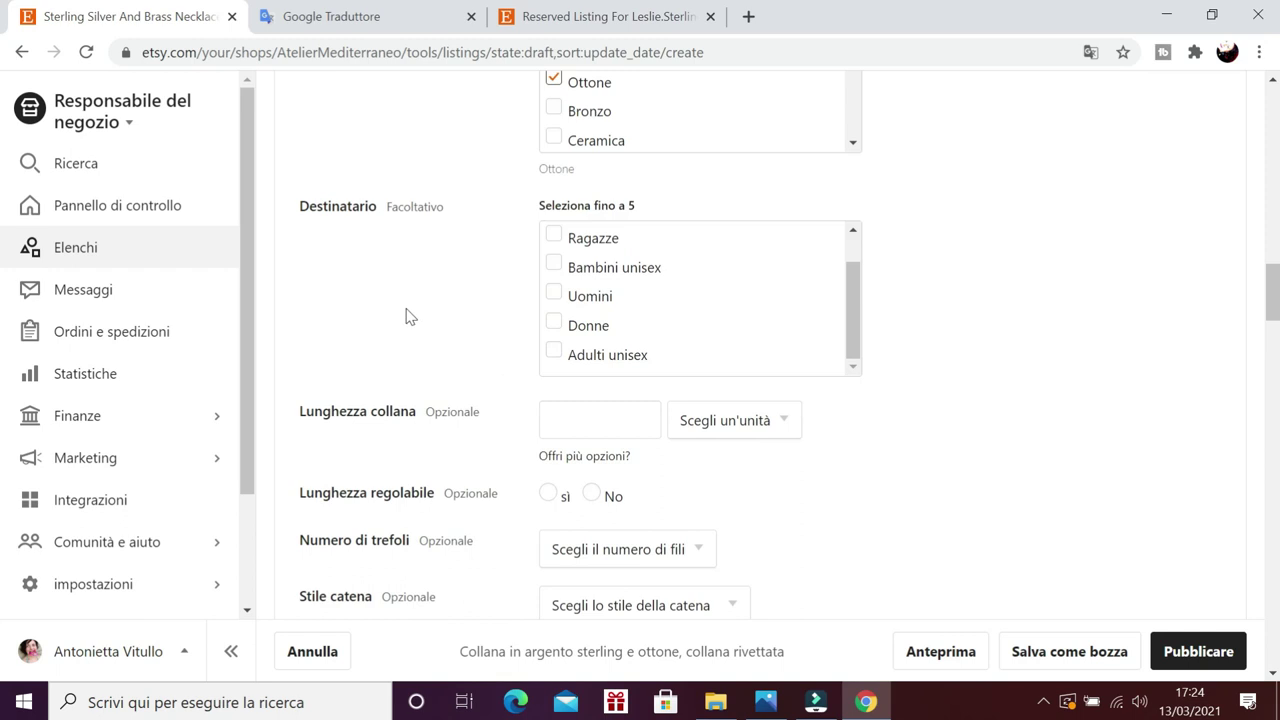
{"action": "scroll", "coordinate": [396, 320], "scroll_direction": "down", "scroll_amount": 1}
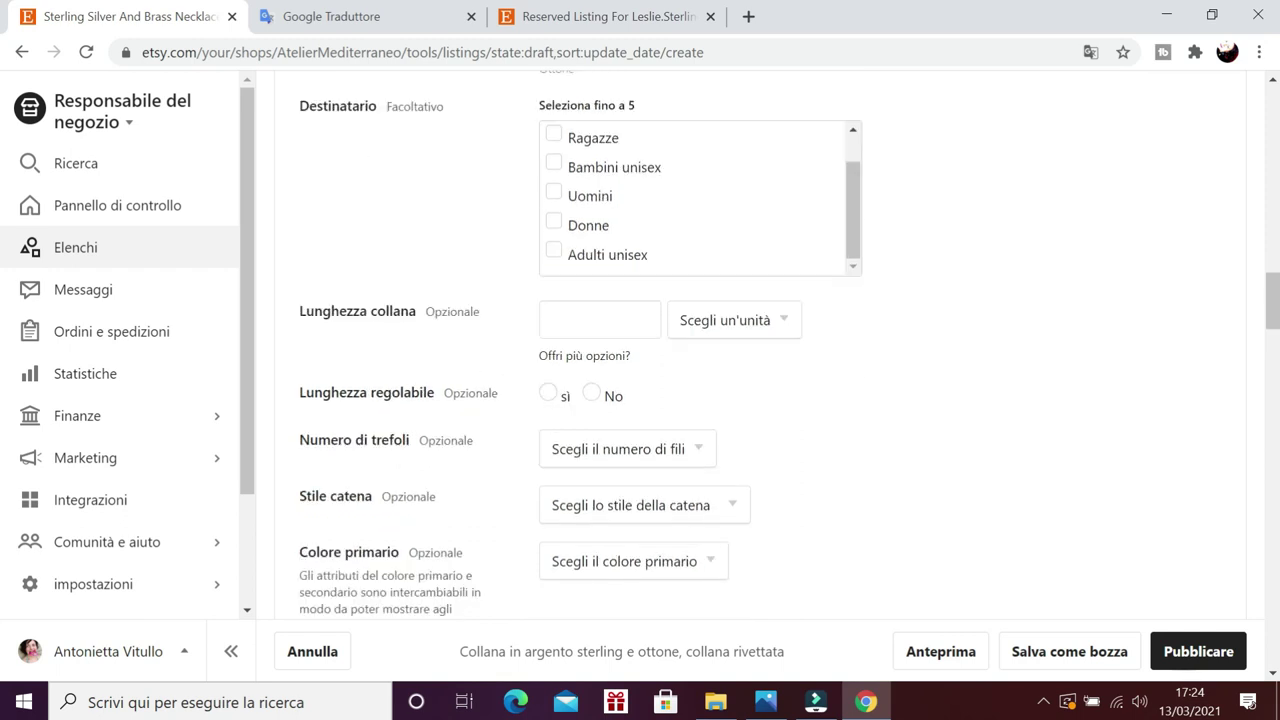
{"action": "left_click", "coordinate": [603, 316]}
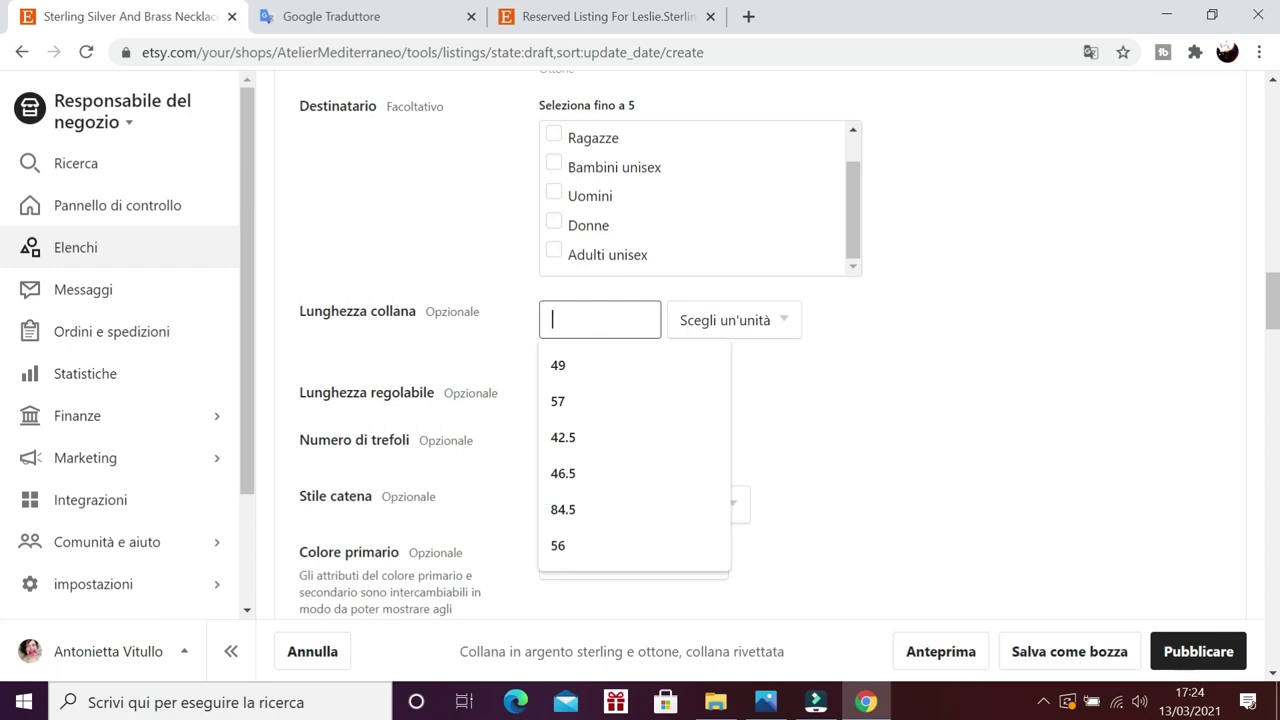
{"action": "type", "text": "57"}
{"action": "left_click", "coordinate": [490, 268]}
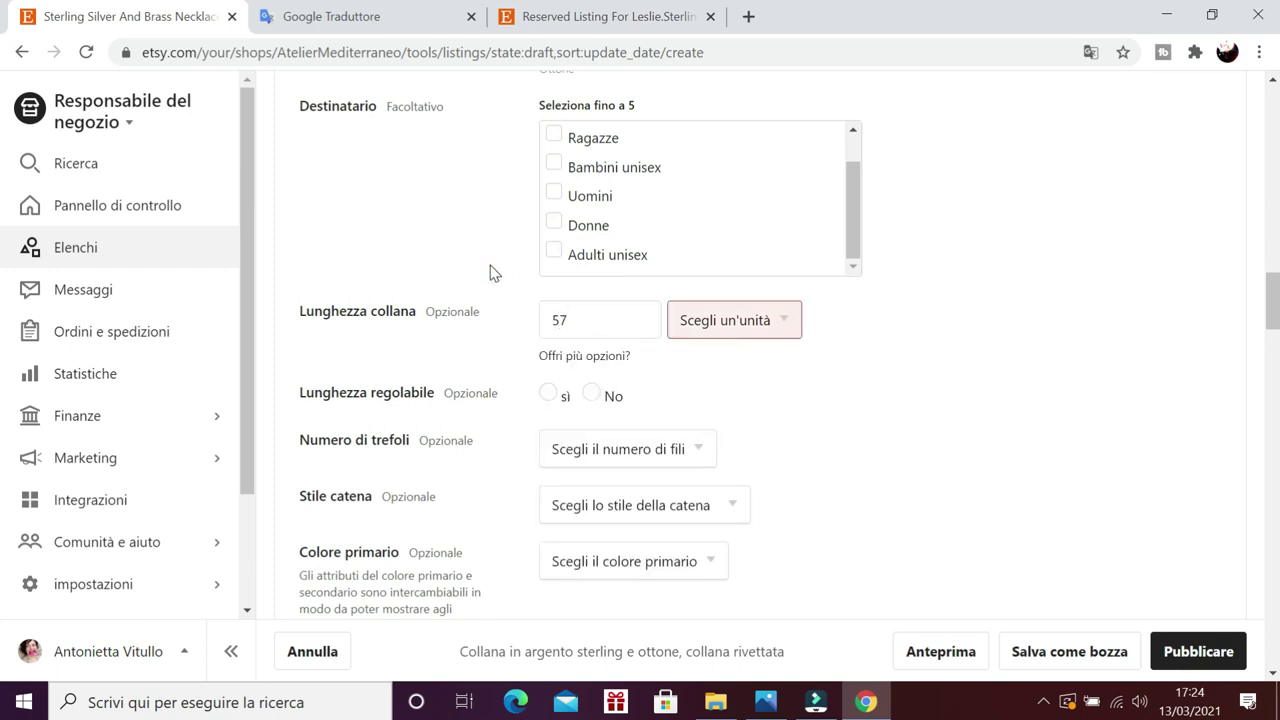
{"action": "mouse_move", "coordinate": [744, 333]}
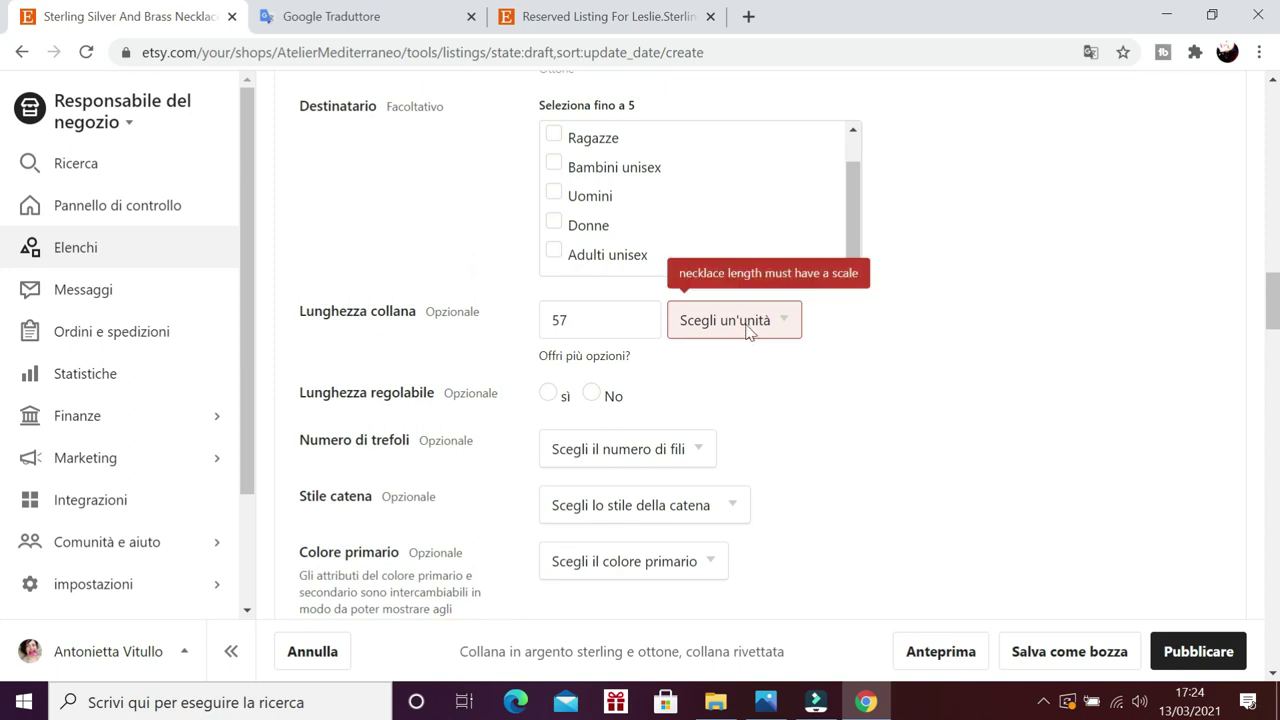
{"action": "left_click", "coordinate": [750, 331]}
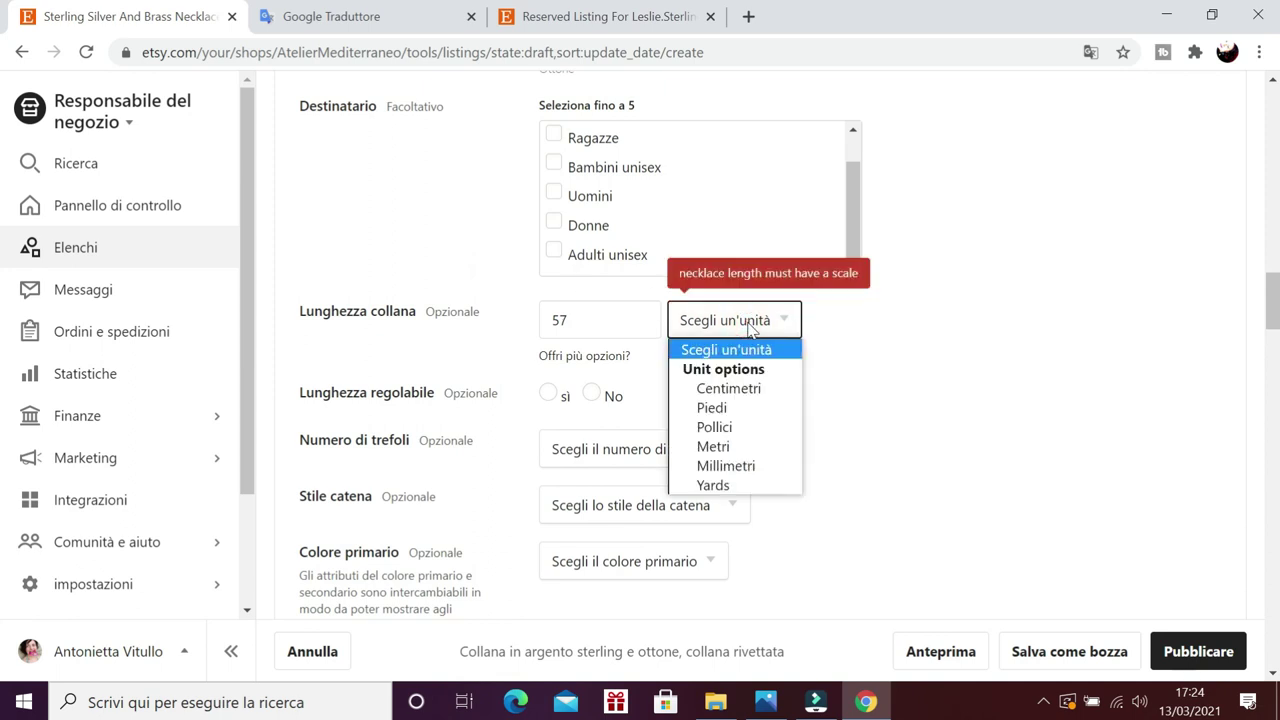
{"action": "left_click", "coordinate": [749, 390]}
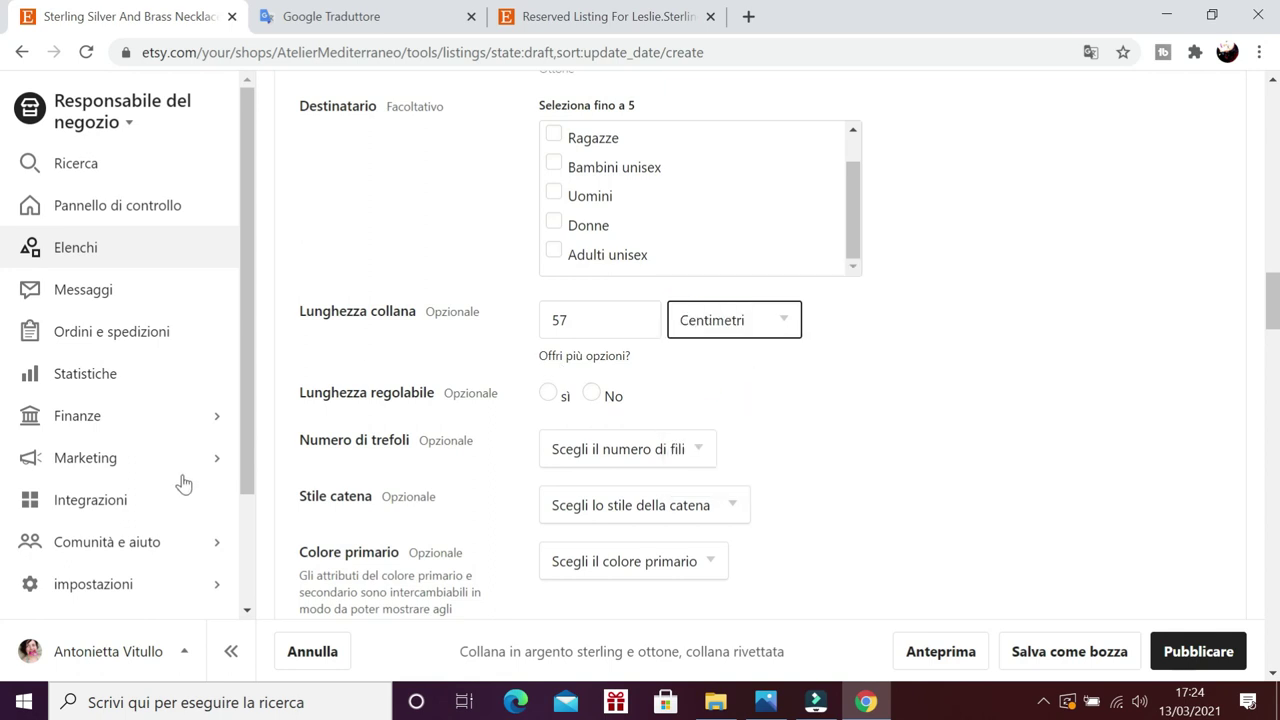
{"action": "scroll", "coordinate": [386, 206], "scroll_direction": "down", "scroll_amount": 2}
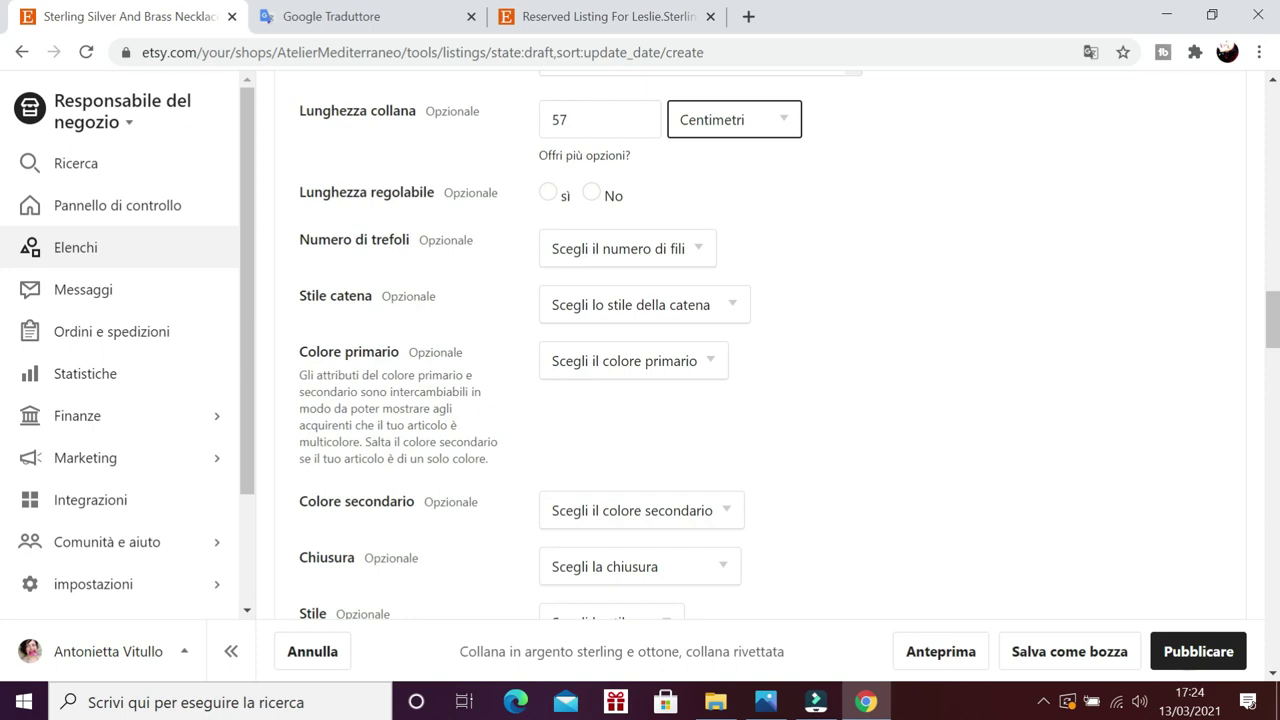
{"action": "left_click", "coordinate": [620, 249]}
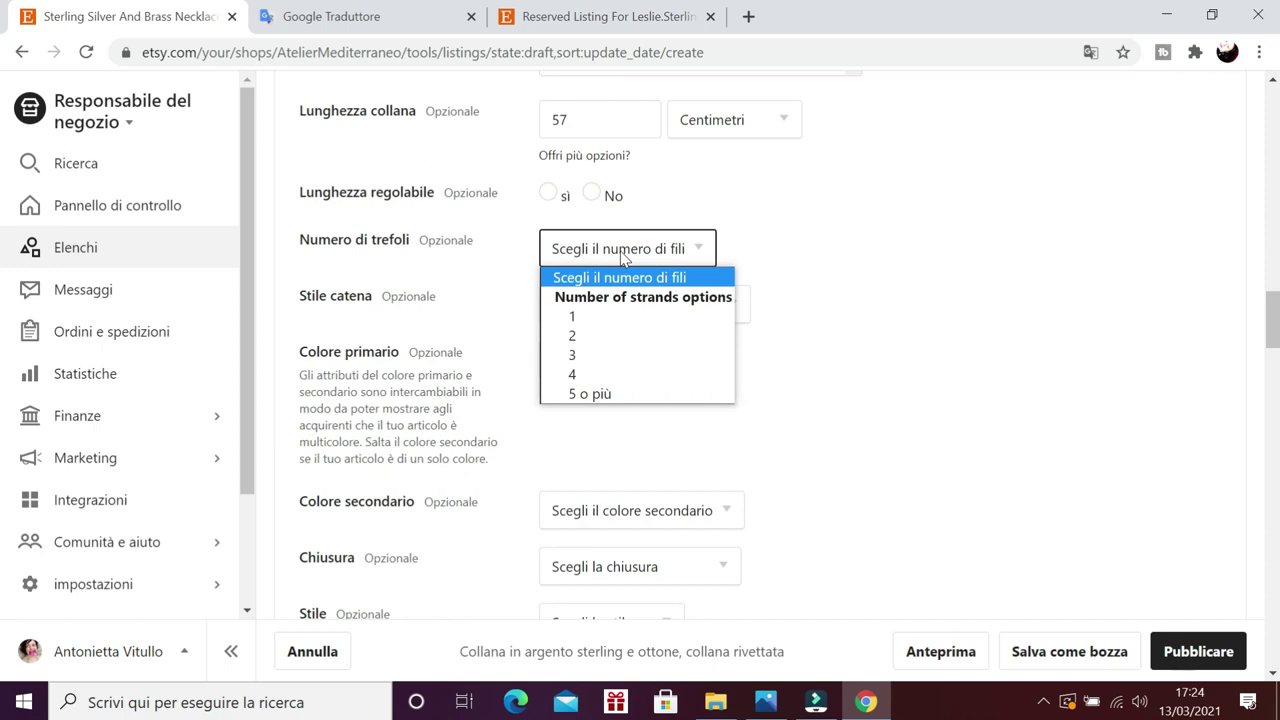
{"action": "left_click", "coordinate": [620, 251]}
{"action": "scroll", "coordinate": [490, 310], "scroll_direction": "down", "scroll_amount": 1}
{"action": "scroll", "coordinate": [451, 340], "scroll_direction": "down", "scroll_amount": 2}
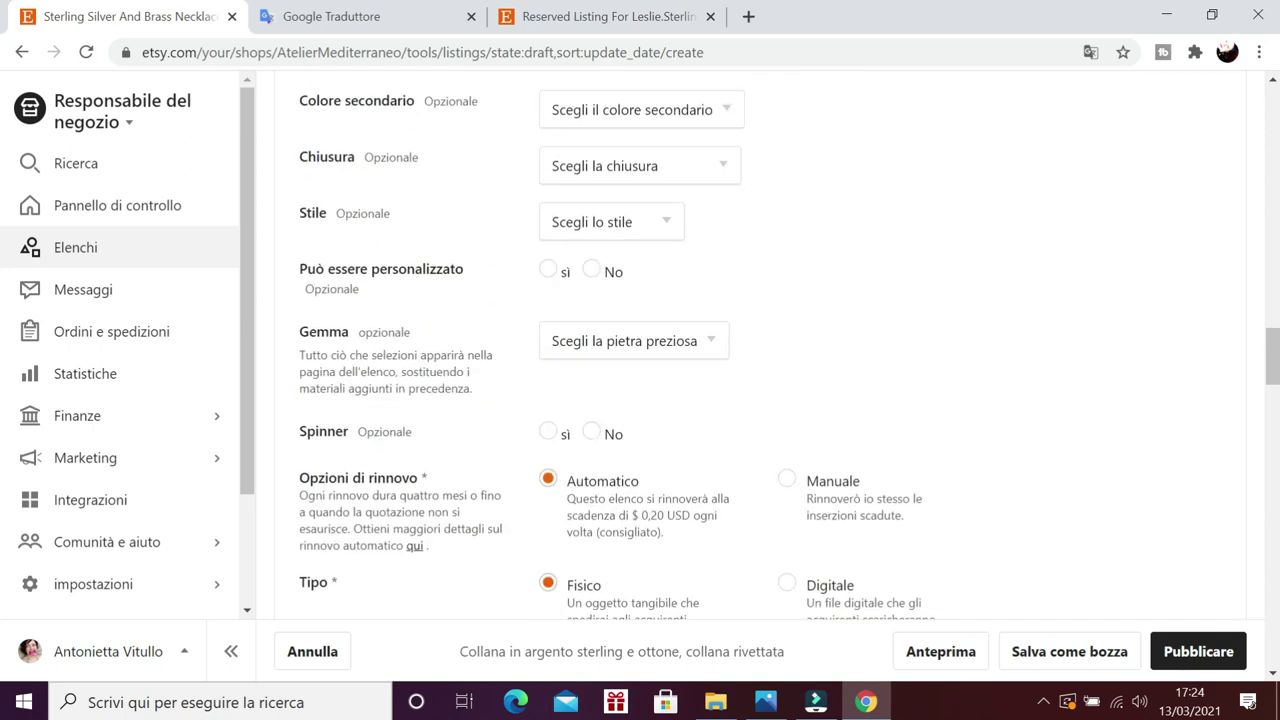
{"action": "left_click", "coordinate": [570, 228]}
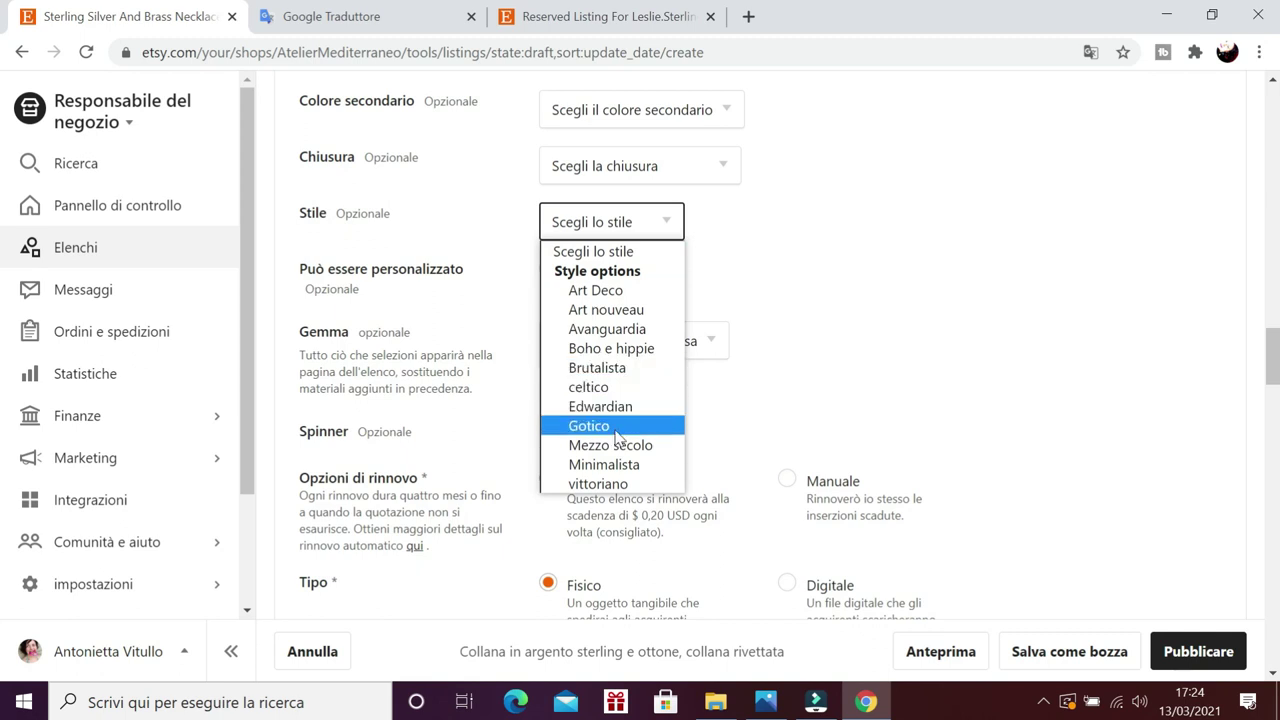
{"action": "left_click", "coordinate": [476, 224]}
- Mark the necklace as not customizable by setting Può essere personalizzato to No
{"action": "scroll", "coordinate": [494, 214], "scroll_direction": "down", "scroll_amount": 1}
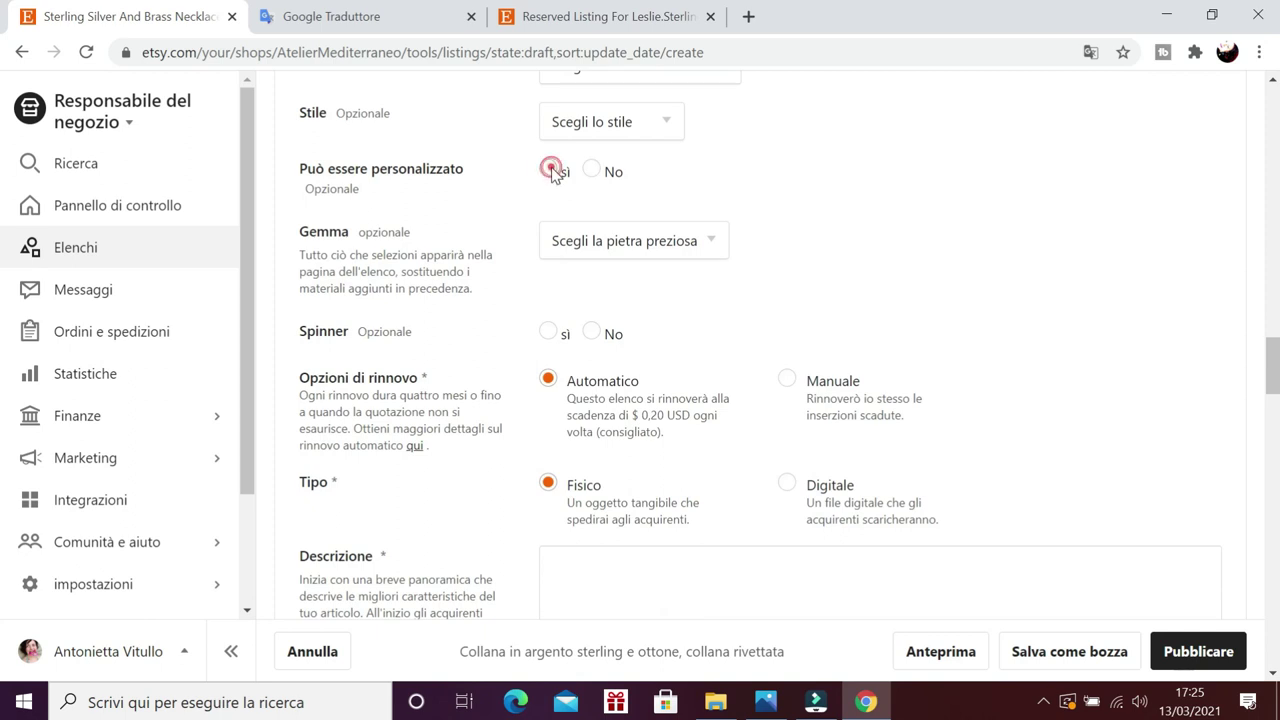
{"action": "left_click", "coordinate": [549, 171]}
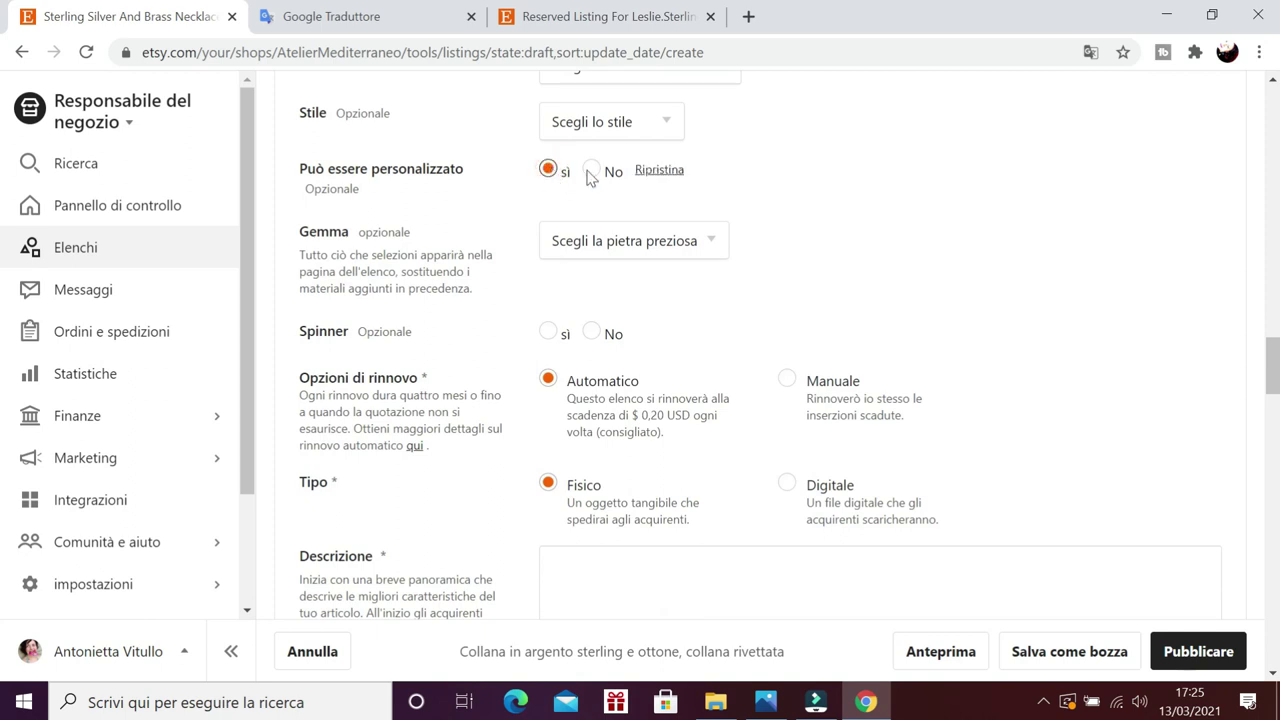
{"action": "left_click", "coordinate": [591, 171]}
{"action": "left_click", "coordinate": [550, 240]}
{"action": "left_click", "coordinate": [582, 246]}
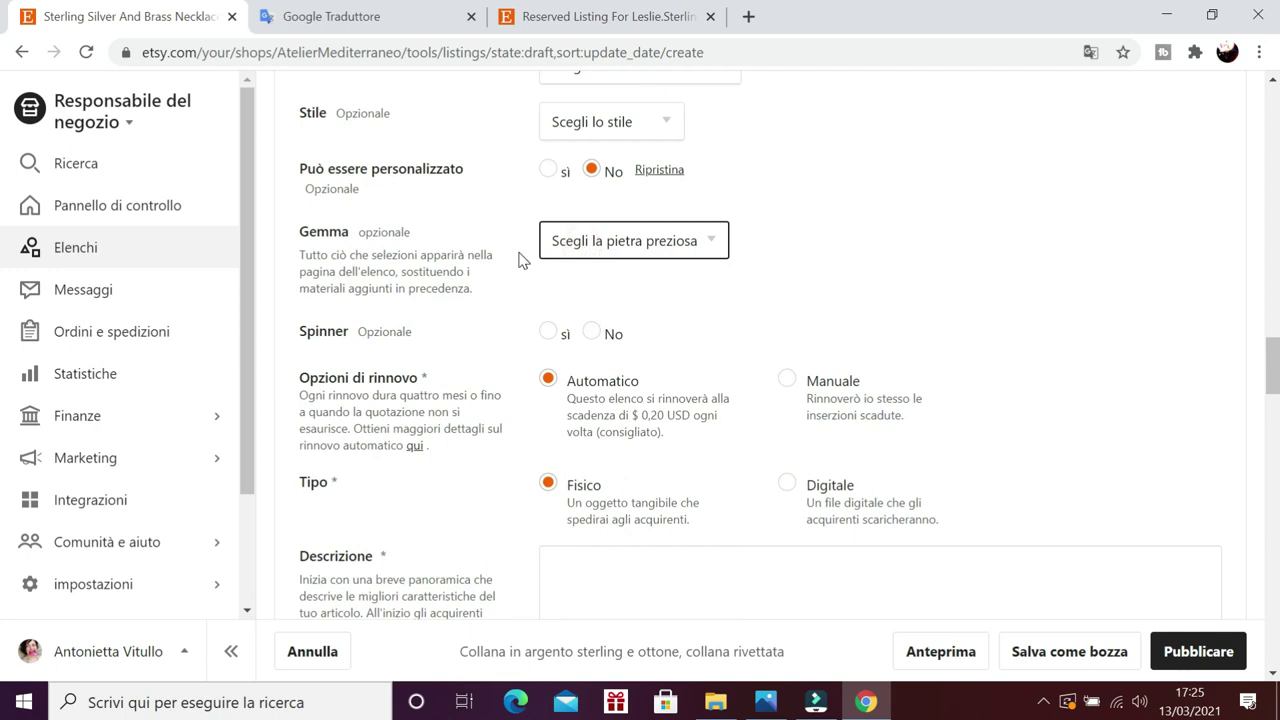
- Switch the renewal option to Manuale and back to Automatico, and the item type to Digitale and back to Fisico
{"action": "scroll", "coordinate": [505, 245], "scroll_direction": "down", "scroll_amount": 1}
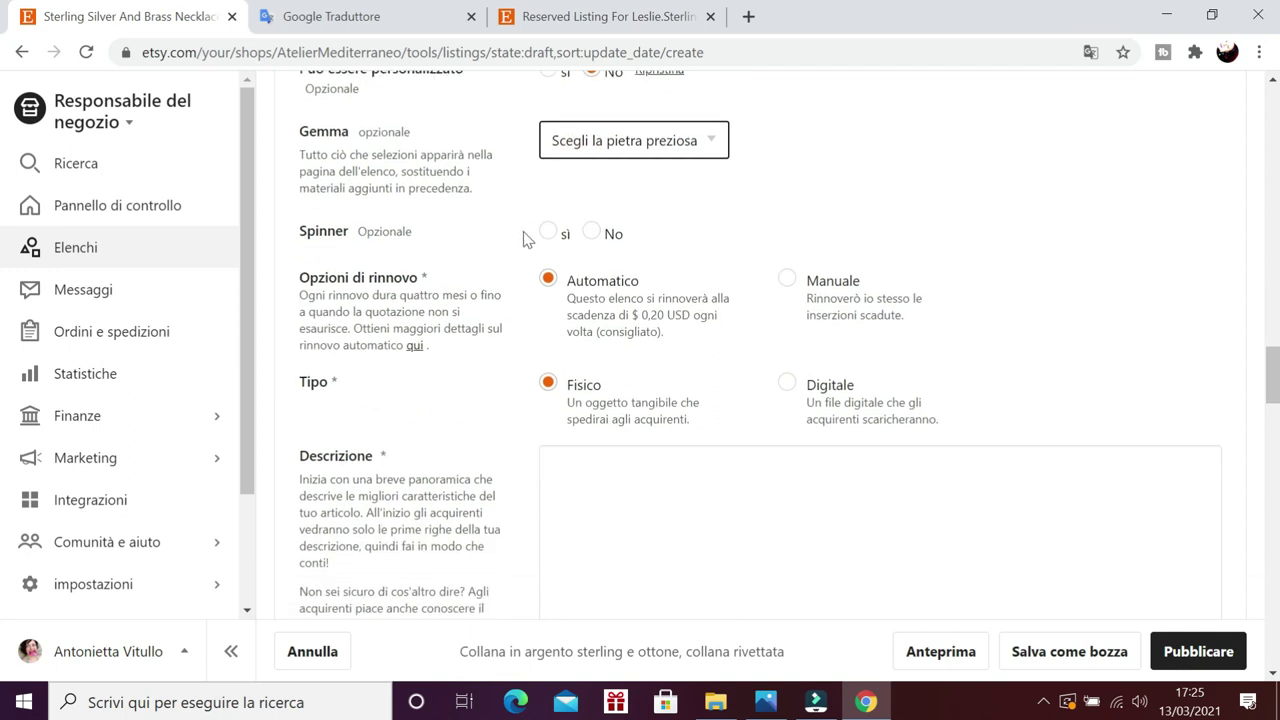
{"action": "scroll", "coordinate": [522, 238], "scroll_direction": "down", "scroll_amount": 1}
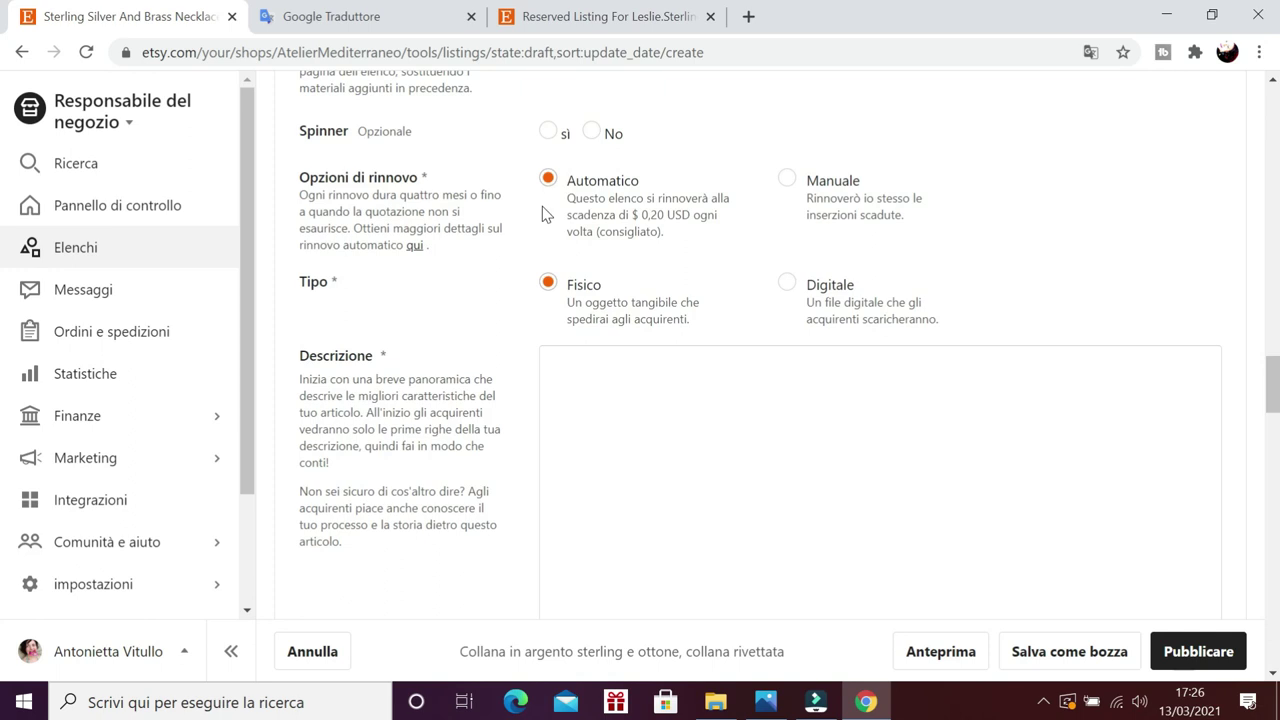
{"action": "left_click", "coordinate": [788, 181]}
{"action": "left_click", "coordinate": [548, 179]}
{"action": "left_click", "coordinate": [787, 284]}
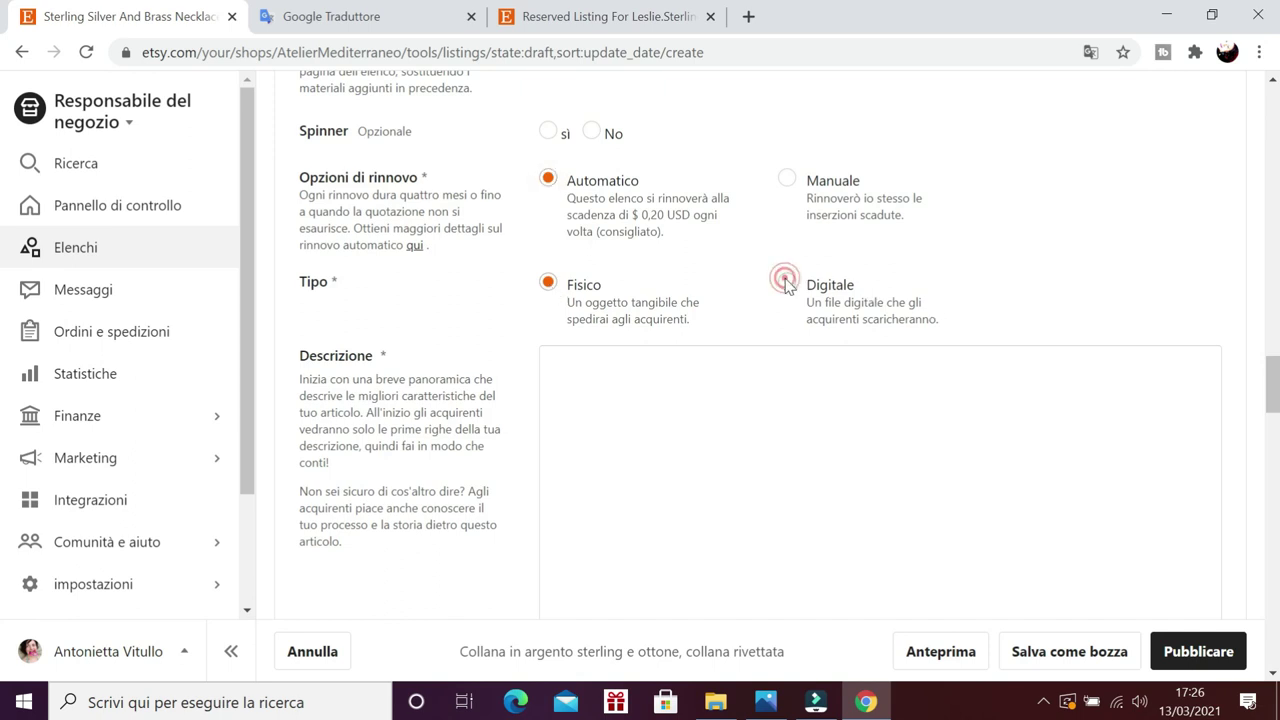
{"action": "left_click", "coordinate": [548, 282]}
- Copy the full description text from the sold-out reserved listing
{"action": "scroll", "coordinate": [509, 293], "scroll_direction": "down", "scroll_amount": 2}
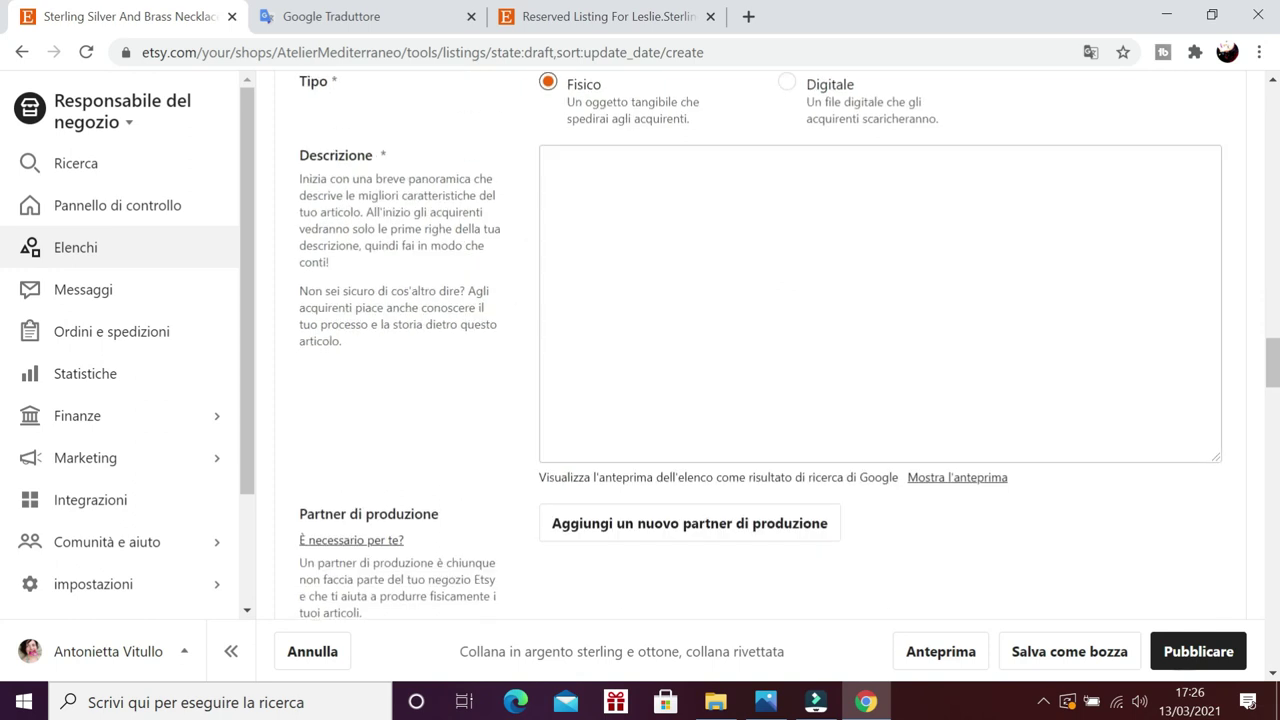
{"action": "left_click", "coordinate": [556, 165]}
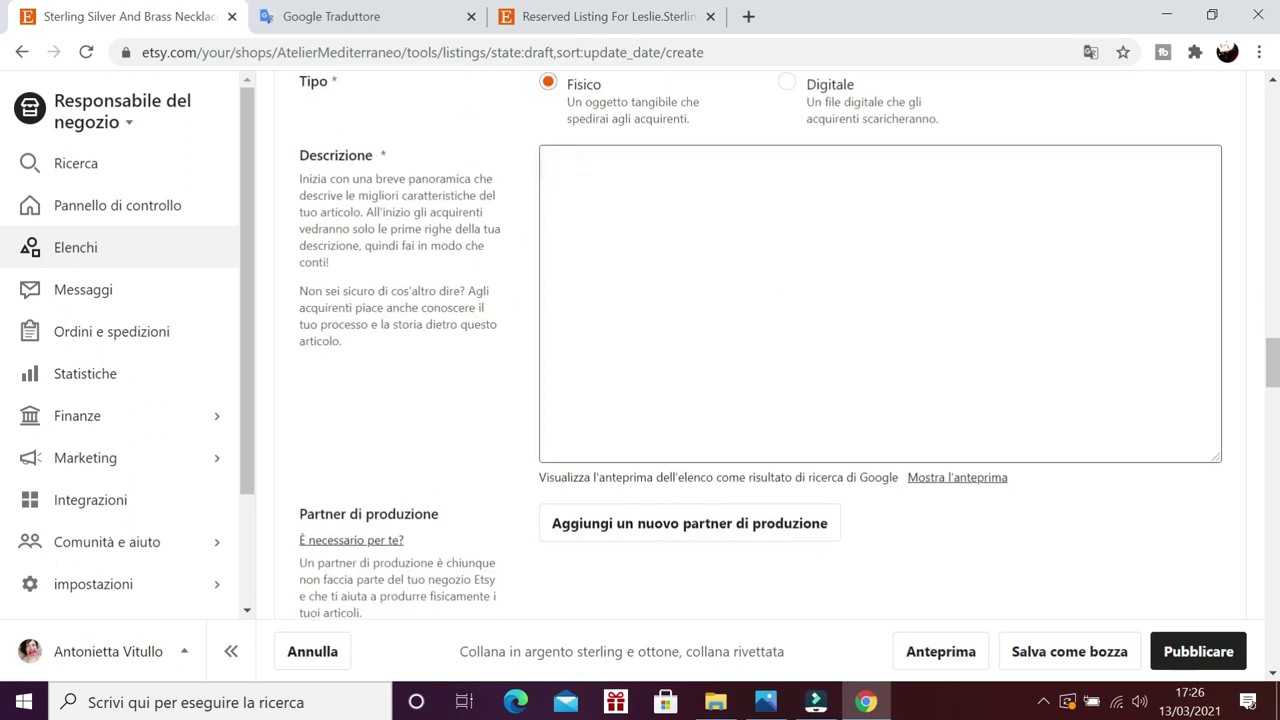
{"action": "left_click", "coordinate": [580, 12]}
{"action": "scroll", "coordinate": [670, 215], "scroll_direction": "down", "scroll_amount": 2}
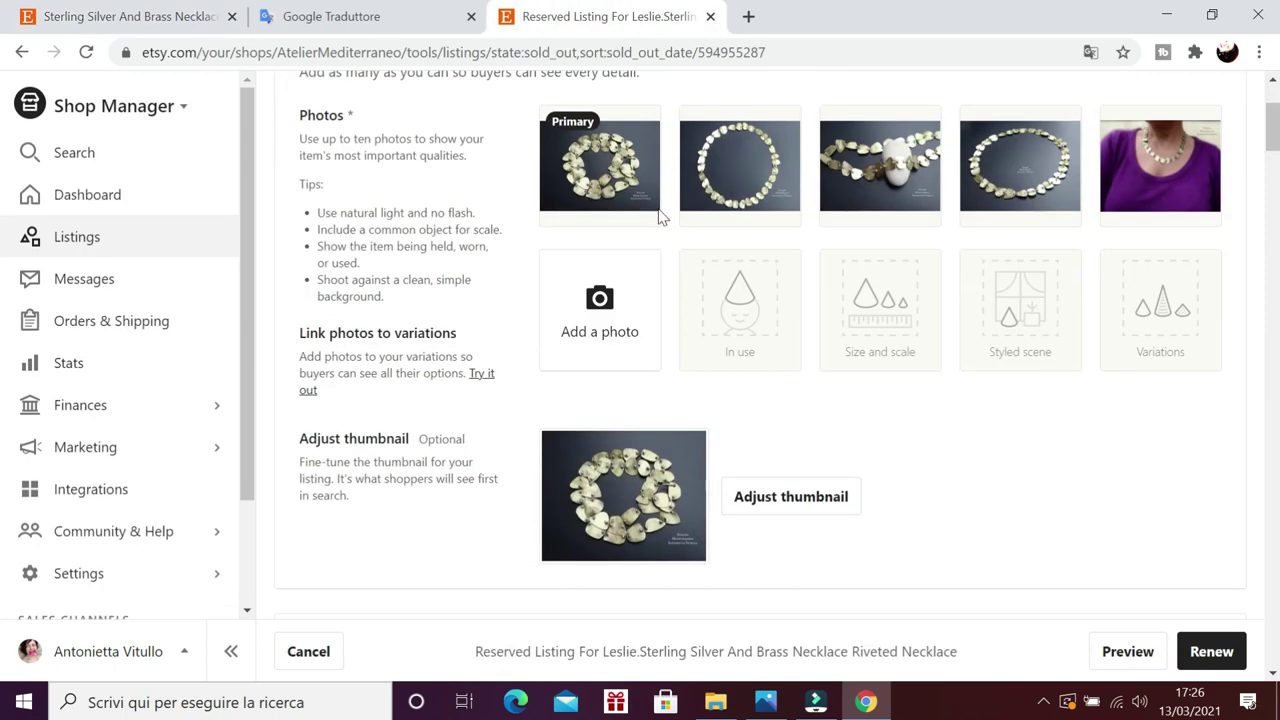
{"action": "scroll", "coordinate": [1105, 435], "scroll_direction": "down", "scroll_amount": 2}
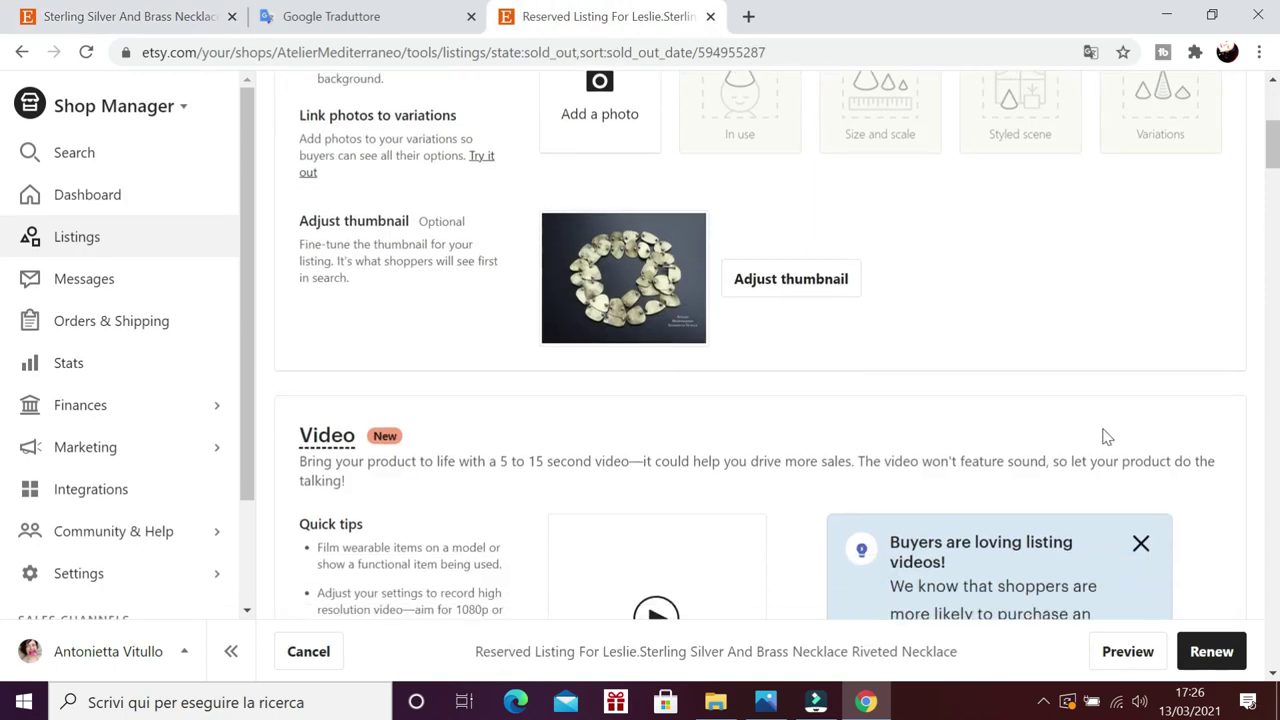
{"action": "scroll", "coordinate": [1105, 435], "scroll_direction": "down", "scroll_amount": 2}
{"action": "scroll", "coordinate": [766, 377], "scroll_direction": "down", "scroll_amount": 3}
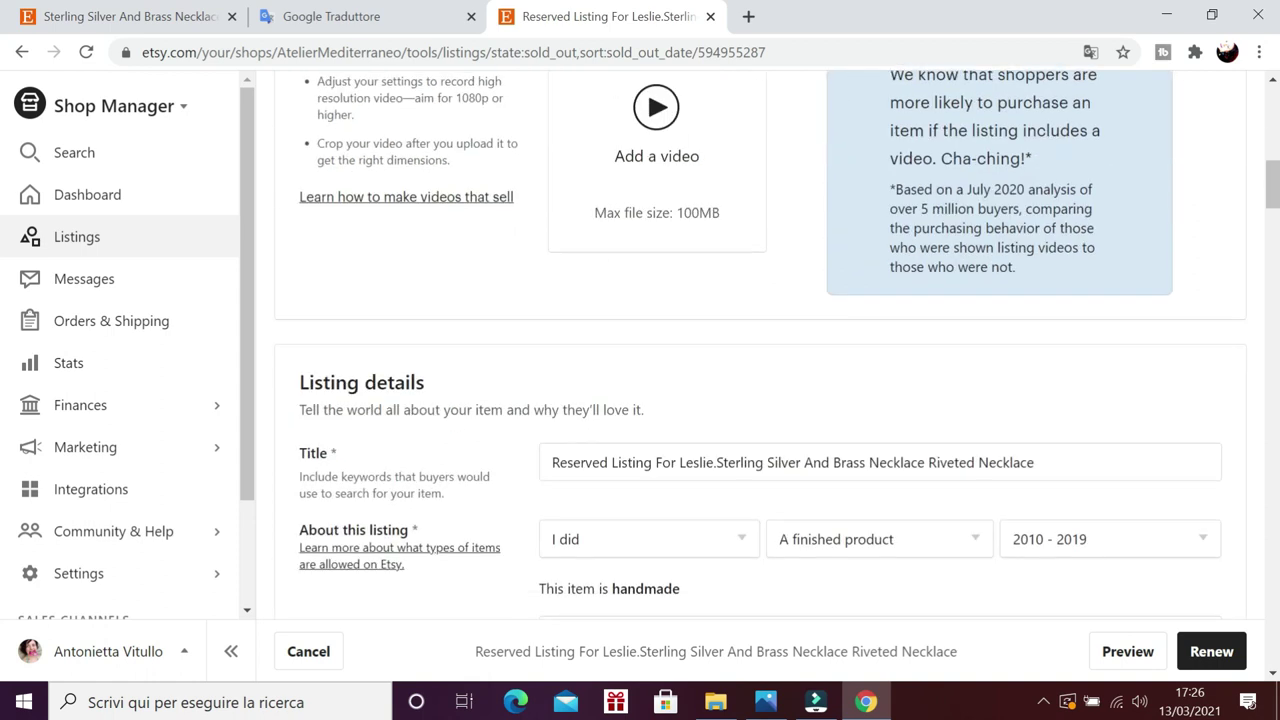
{"action": "scroll", "coordinate": [760, 377], "scroll_direction": "down", "scroll_amount": 10}
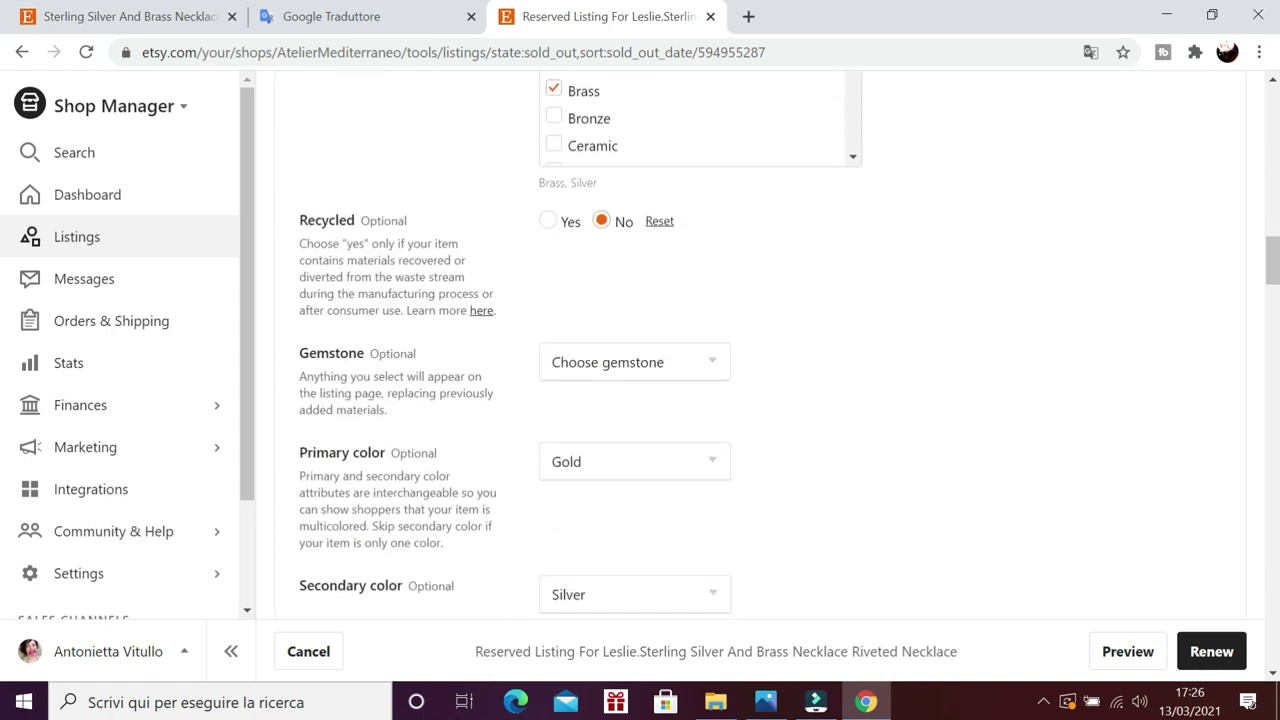
{"action": "scroll", "coordinate": [760, 377], "scroll_direction": "down", "scroll_amount": 12}
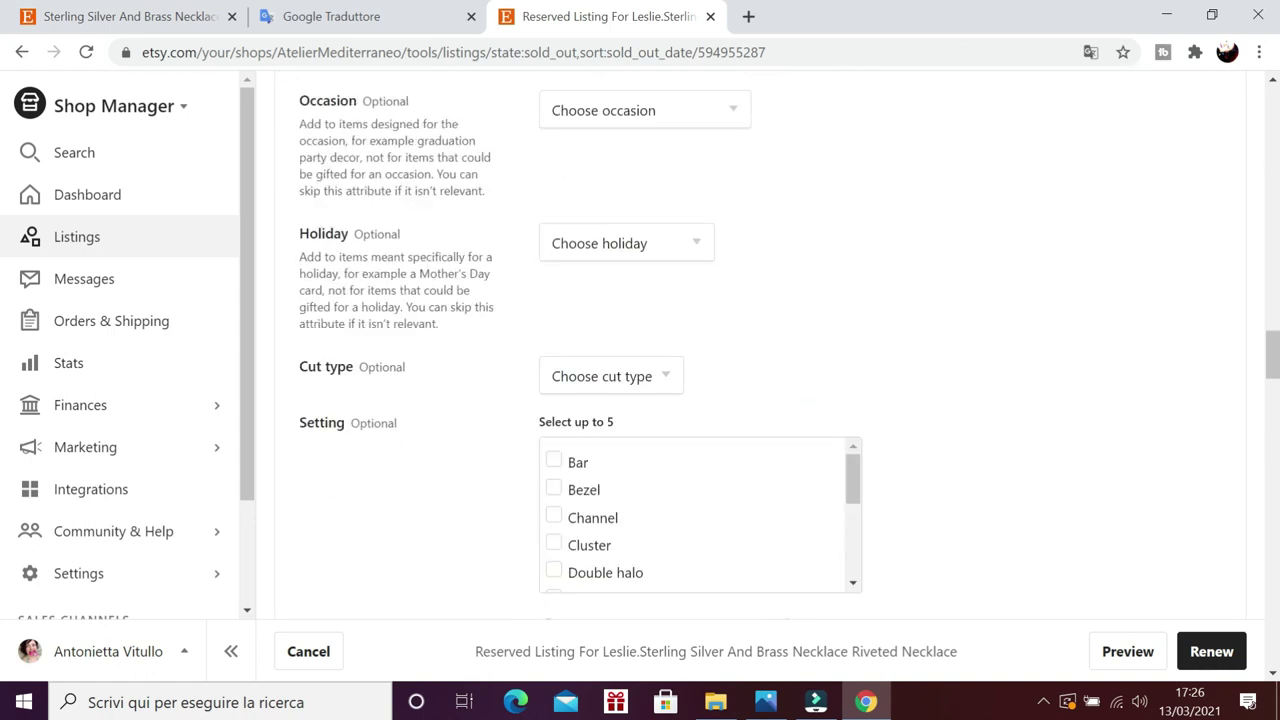
{"action": "scroll", "coordinate": [646, 294], "scroll_direction": "down", "scroll_amount": 5}
{"action": "left_click", "coordinate": [646, 294]}
{"action": "key", "text": "ctrl+End"}
{"action": "key", "text": "shift+Up"}
{"action": "key", "text": "shift+Up"}
{"action": "key", "text": "shift+Up"}
{"action": "key", "text": "shift+Up"}
{"action": "key", "text": "shift+Up"}
{"action": "key", "text": "shift+Up"}
{"action": "key", "text": "shift+Up"}
{"action": "key", "text": "shift+Up"}
{"action": "key", "text": "shift+Up"}
{"action": "key", "text": "ctrl+c"}
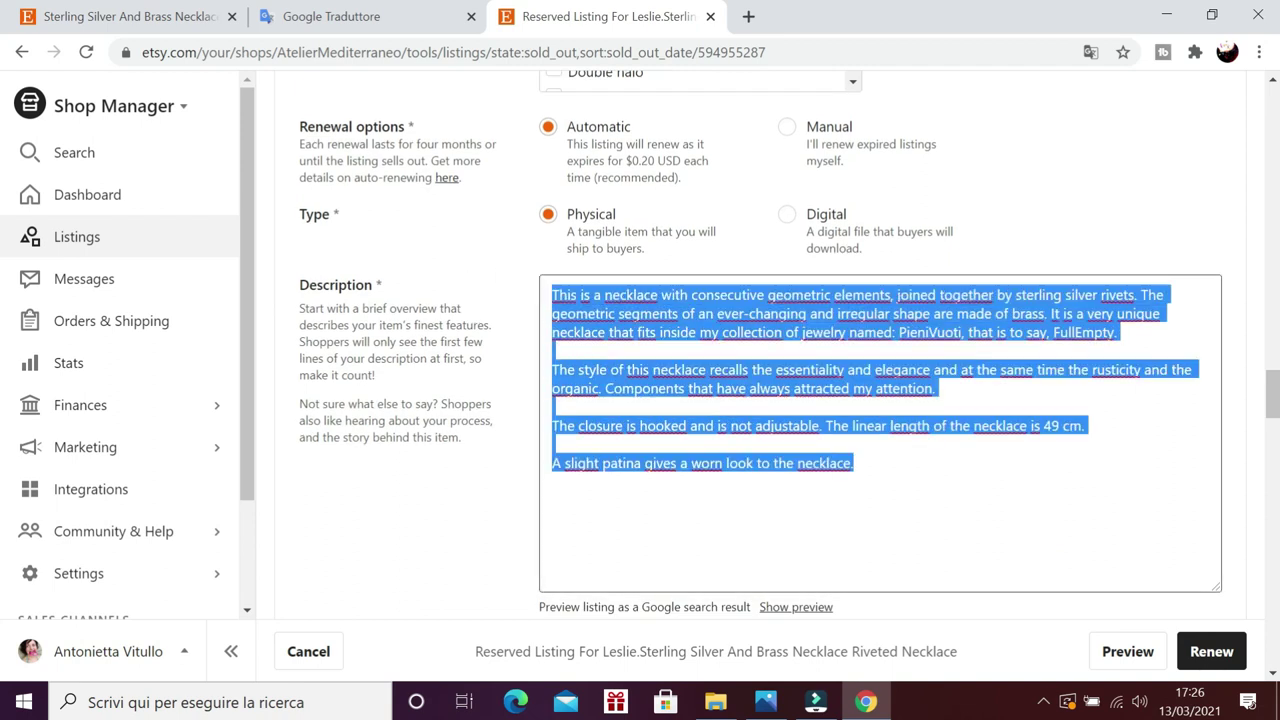
{"action": "right_click", "coordinate": [606, 302]}
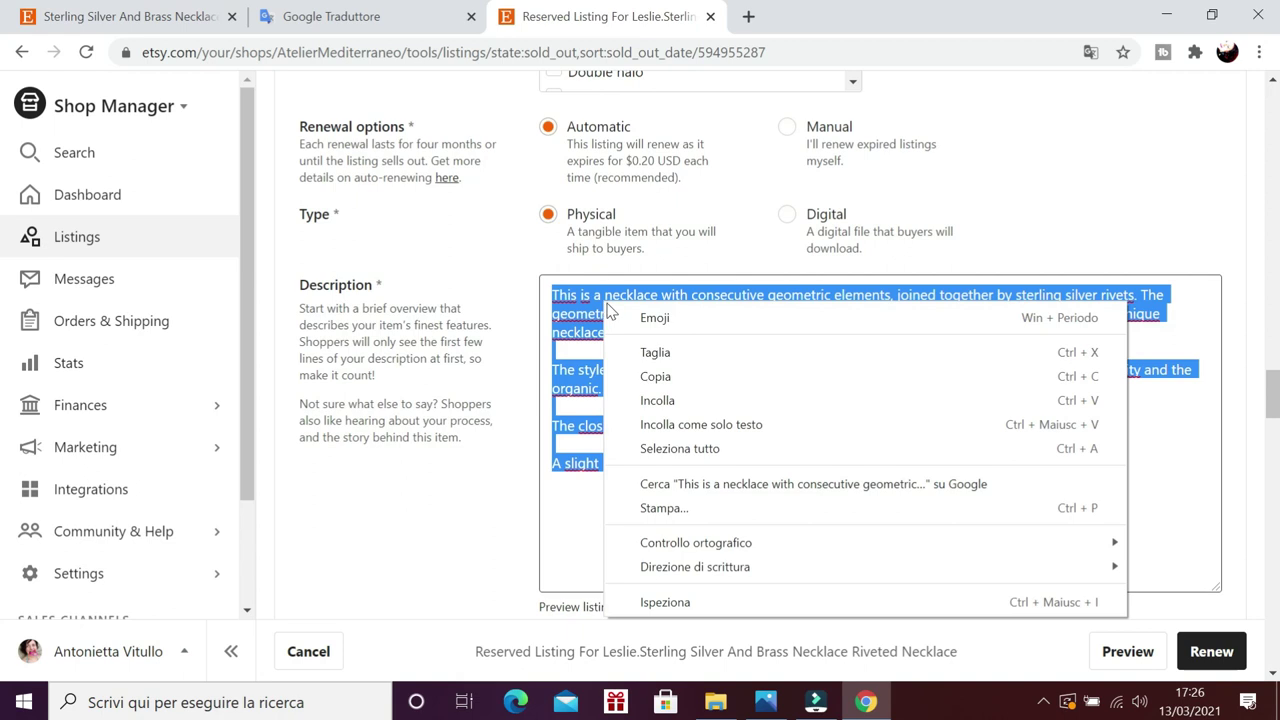
{"action": "left_click", "coordinate": [620, 376]}
- Paste the copied description into the Descrizione field of the new necklace listing
{"action": "left_click", "coordinate": [133, 18]}
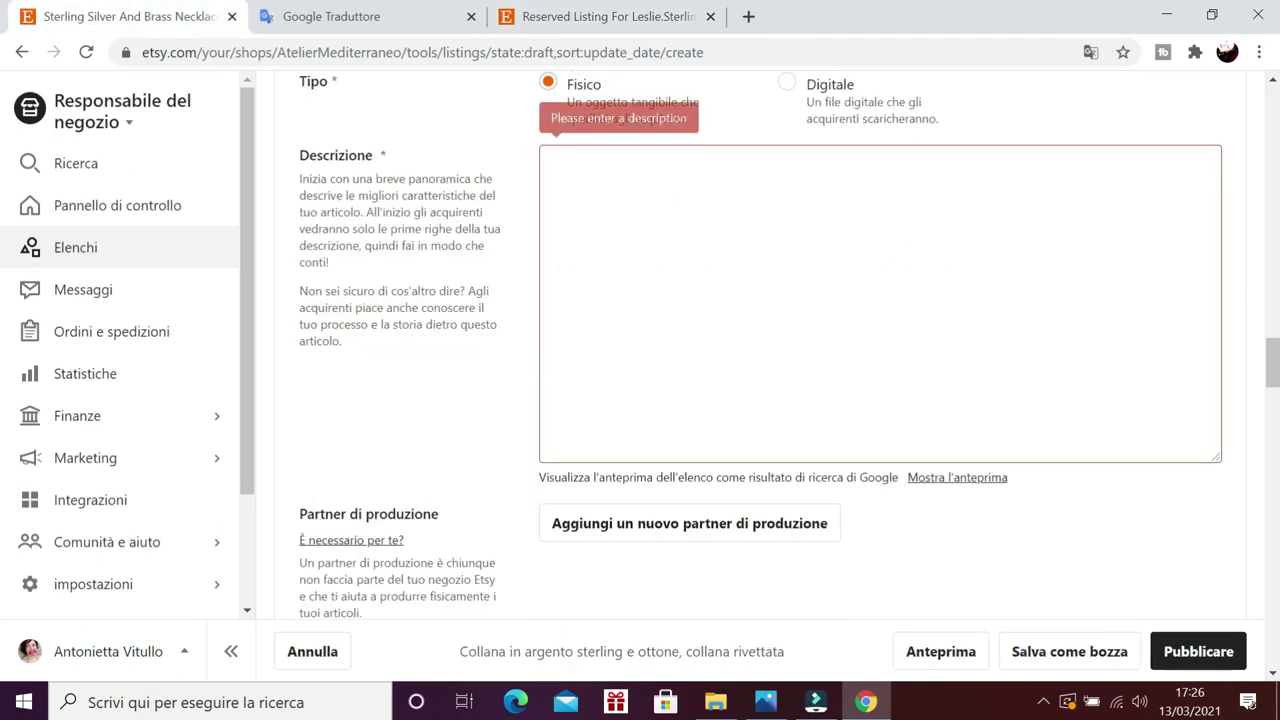
{"action": "right_click", "coordinate": [587, 170]}
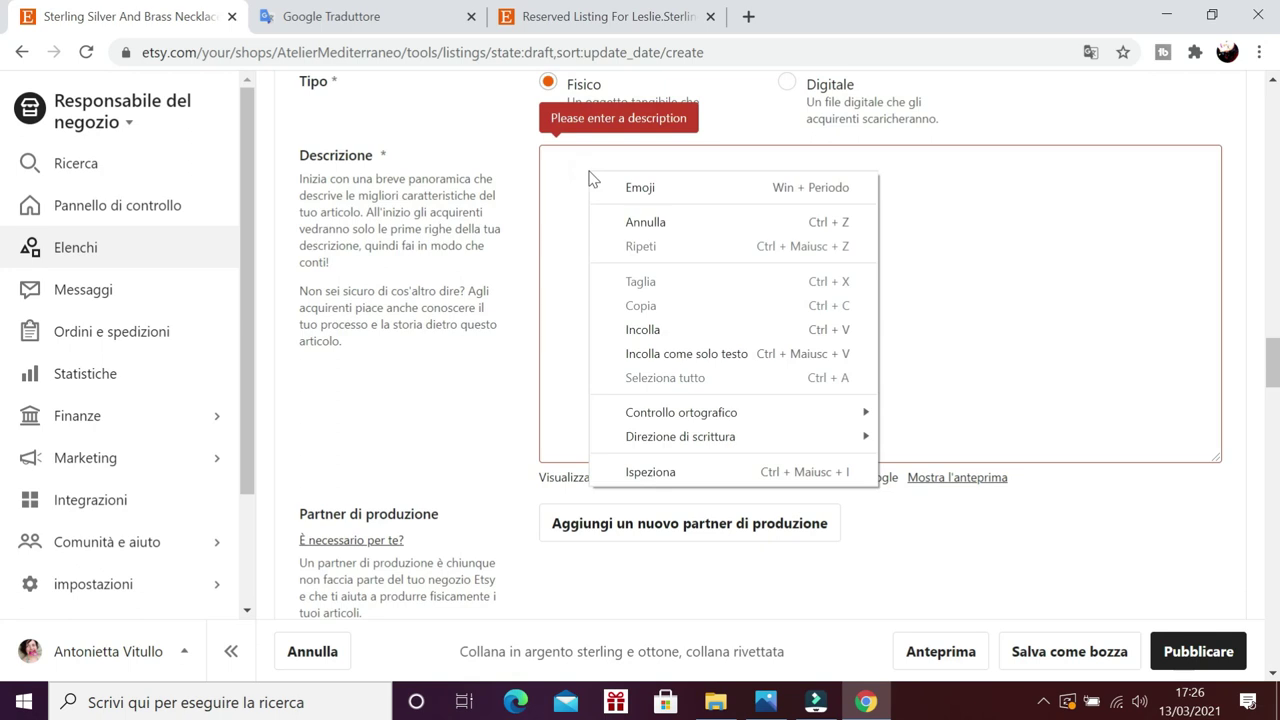
{"action": "left_click", "coordinate": [645, 329]}
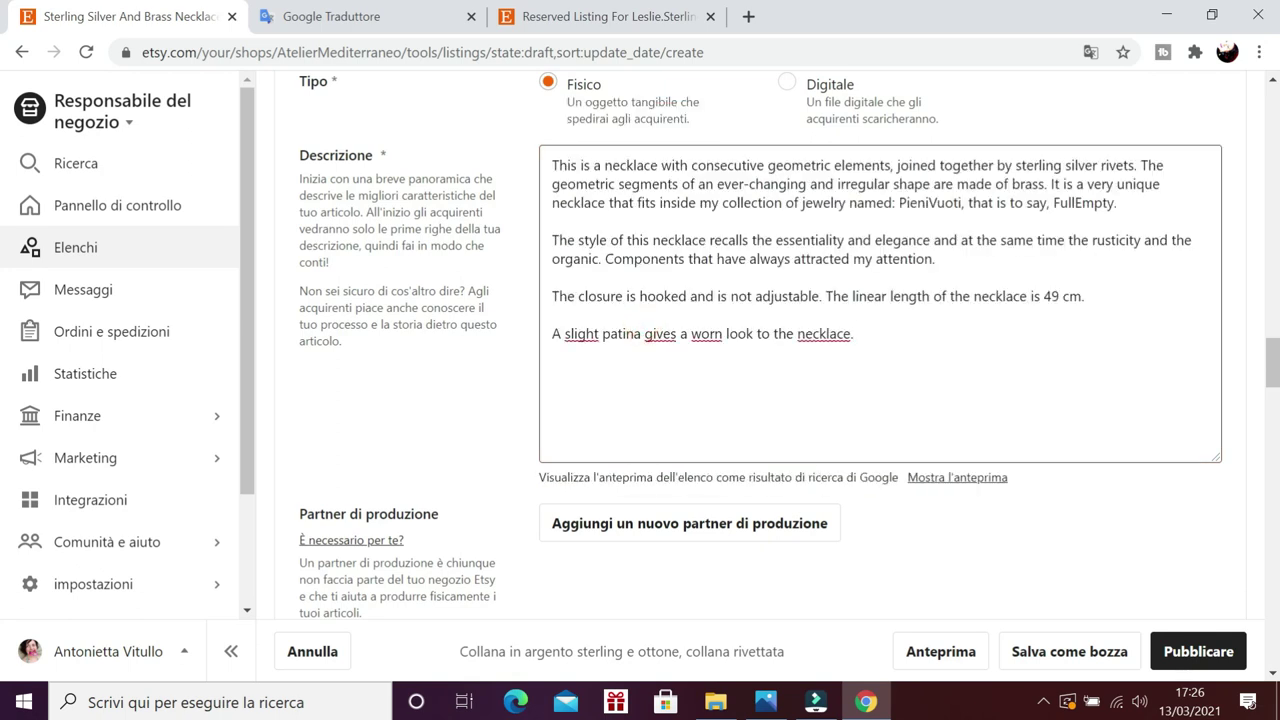
{"action": "left_click", "coordinate": [480, 414]}
- Assign the new listing to the shop section Collane
{"action": "scroll", "coordinate": [480, 410], "scroll_direction": "down", "scroll_amount": 2}
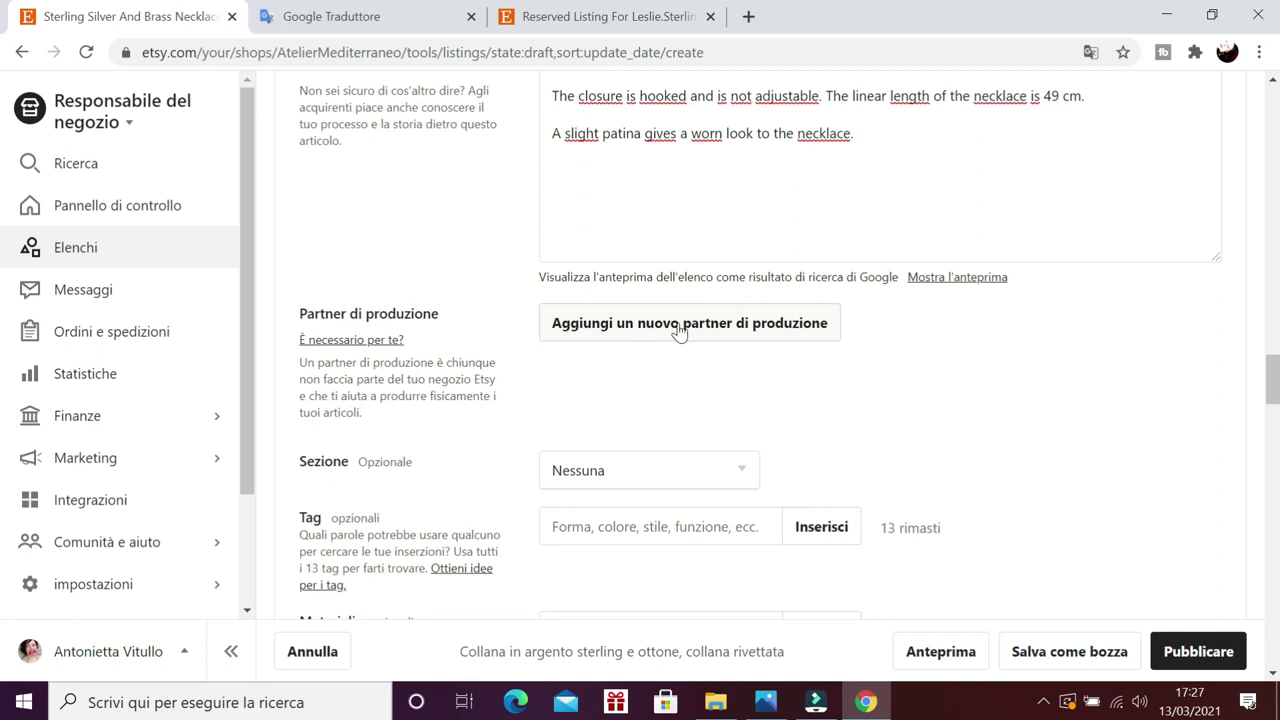
{"action": "scroll", "coordinate": [534, 371], "scroll_direction": "down", "scroll_amount": 2}
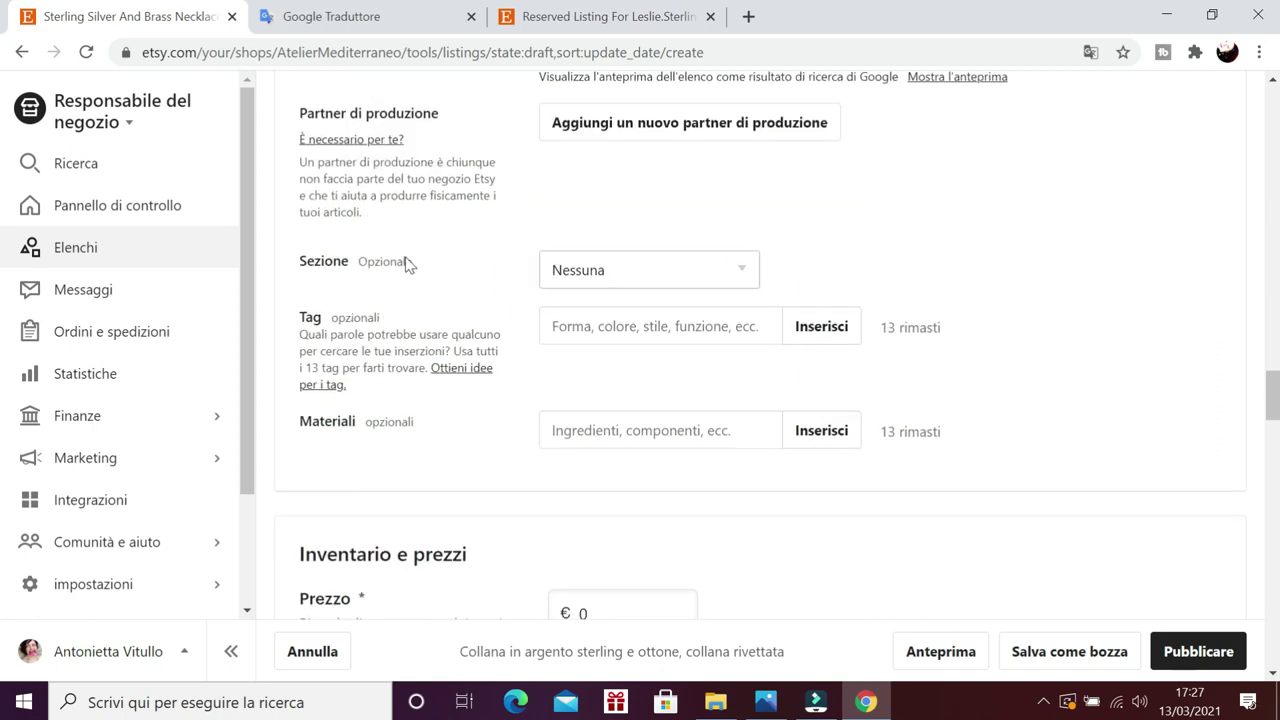
{"action": "left_click", "coordinate": [587, 279]}
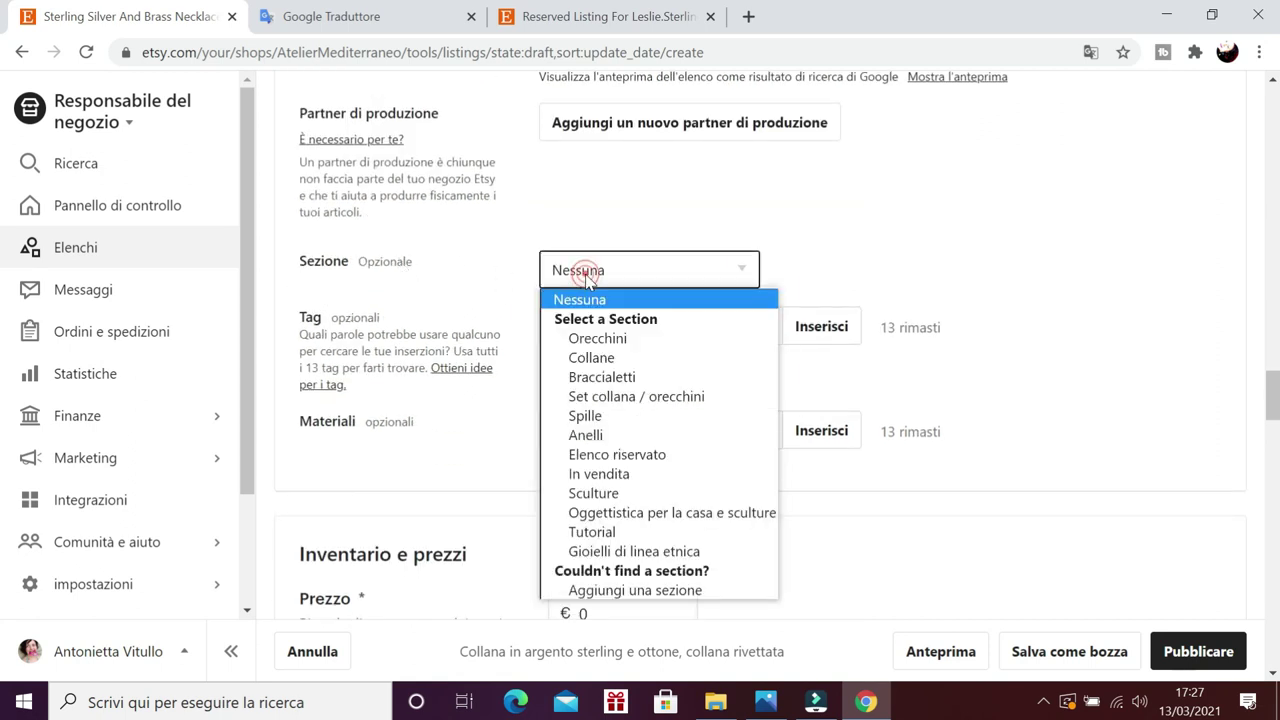
{"action": "left_click", "coordinate": [604, 358]}
- Add the tag silver necklace to the new listing
{"action": "key", "text": "Tab"}
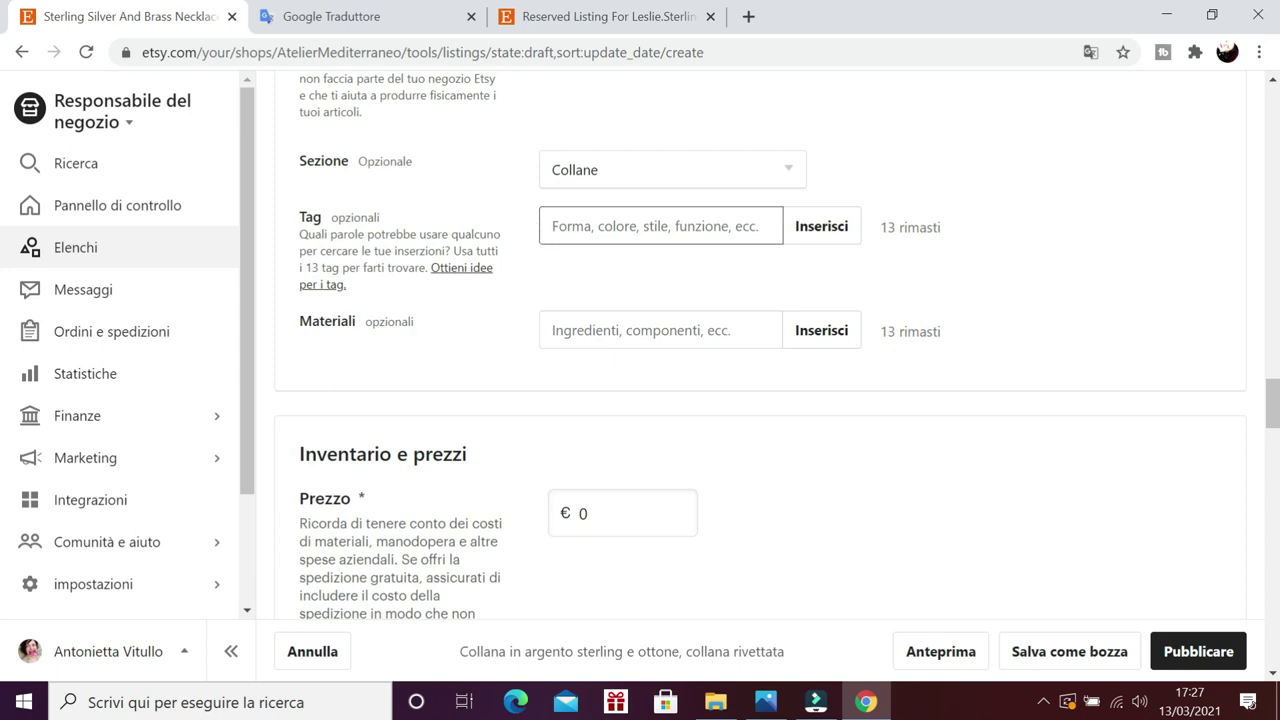
{"action": "type", "text": "silver necklace"}
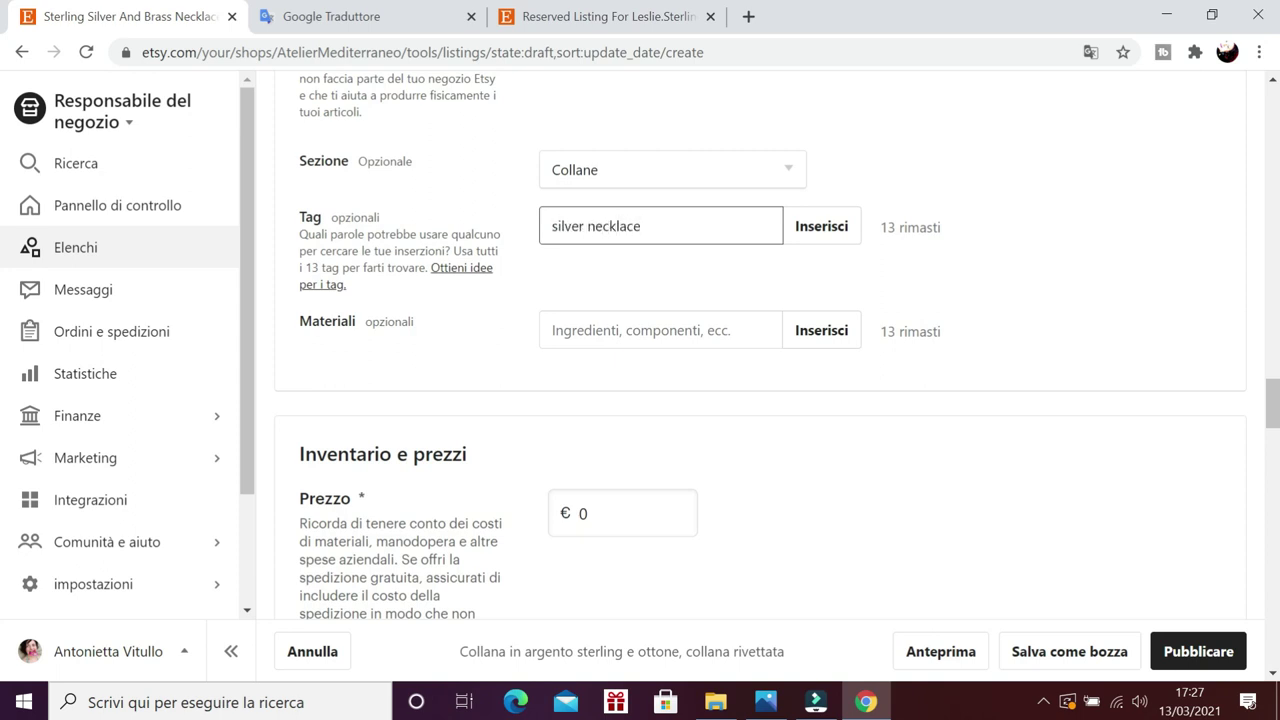
{"action": "key", "text": "Return"}
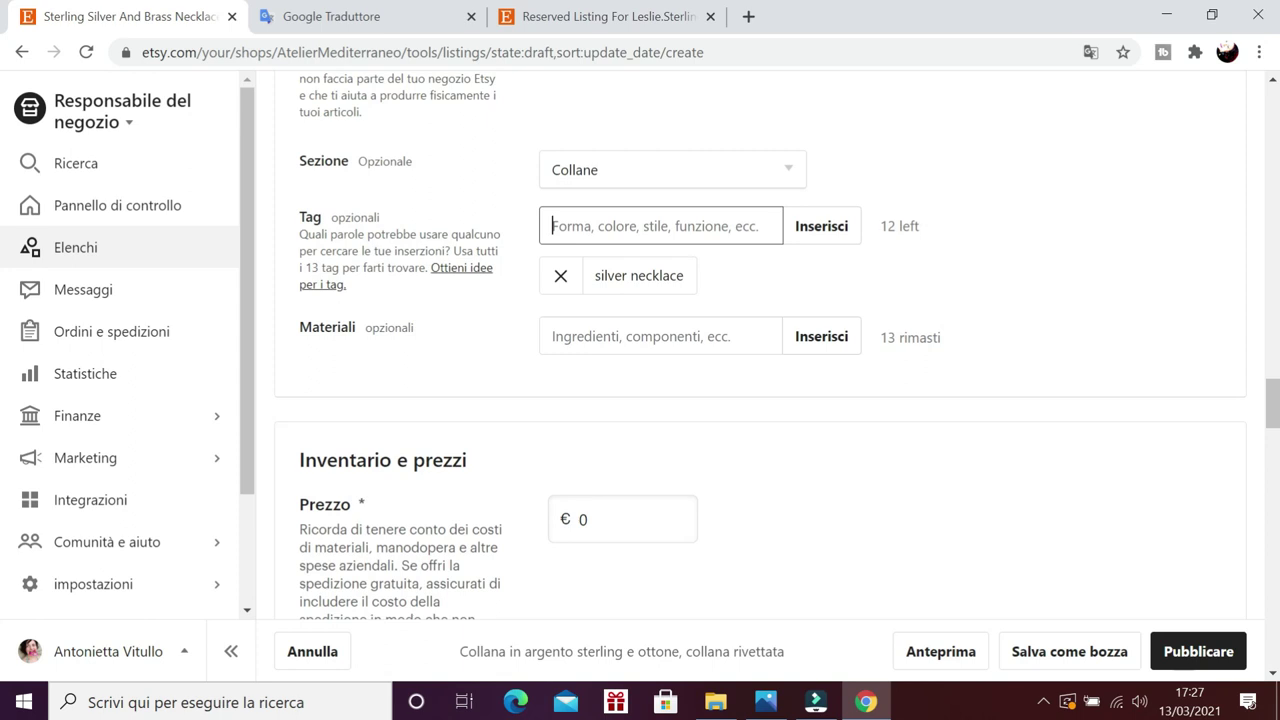
- Shorten the second tag from wire wrapped necklace to wire wrapped and add it to the listing
{"action": "type", "text": "wire wrapped nec"}
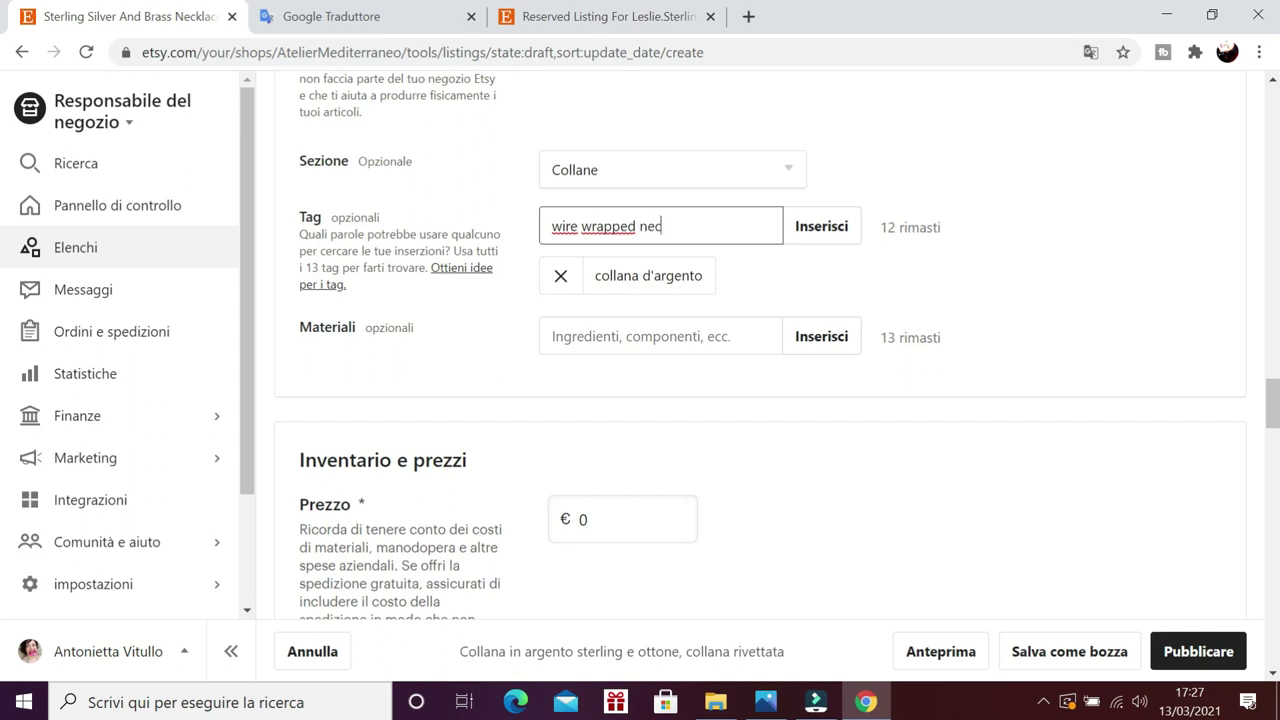
{"action": "type", "text": "klace"}
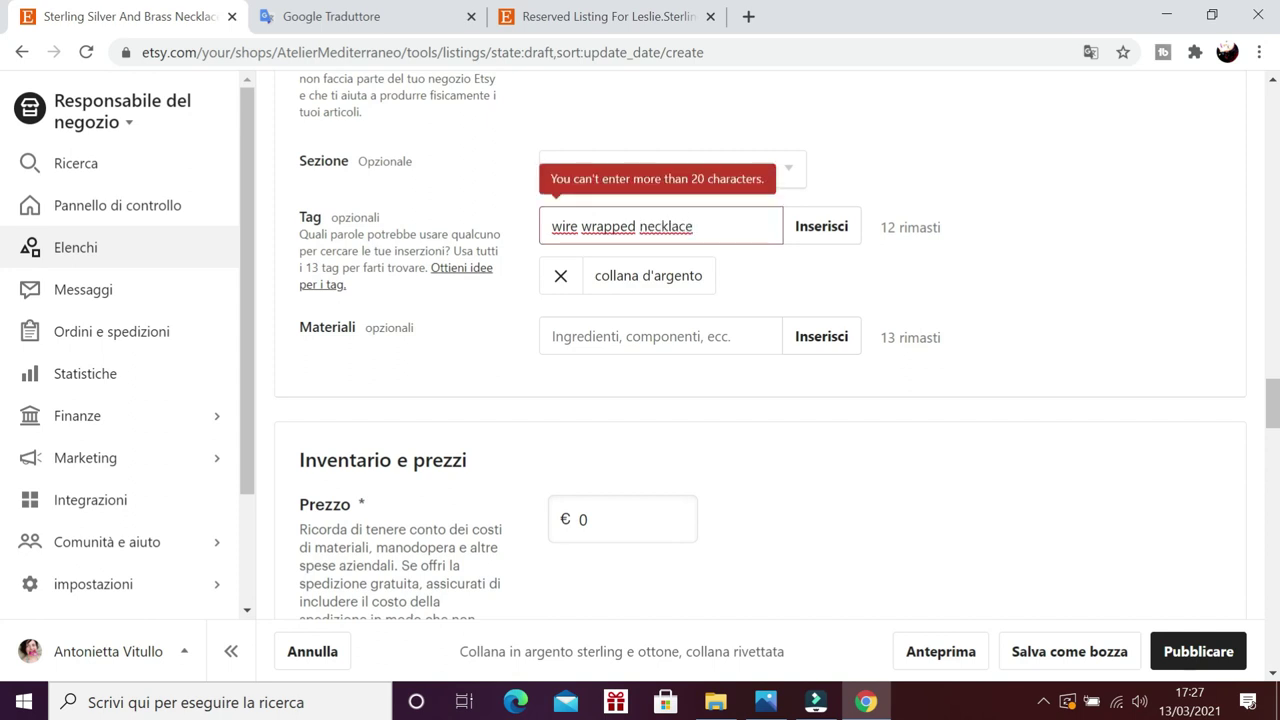
{"action": "key", "text": "BackSpace"}
{"action": "key", "text": "BackSpace"}
{"action": "key", "text": "BackSpace"}
{"action": "key", "text": "BackSpace"}
{"action": "key", "text": "BackSpace"}
{"action": "key", "text": "BackSpace"}
{"action": "key", "text": "BackSpace"}
{"action": "key", "text": "BackSpace"}
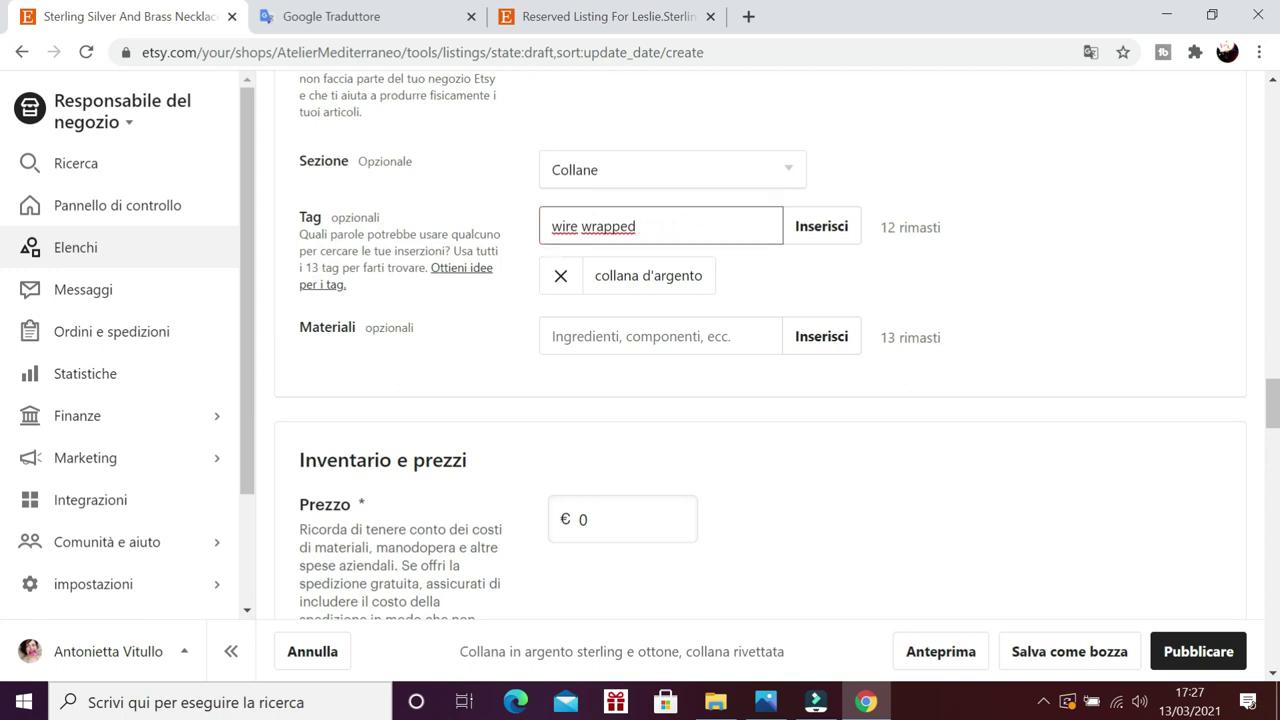
{"action": "key", "text": "Return"}
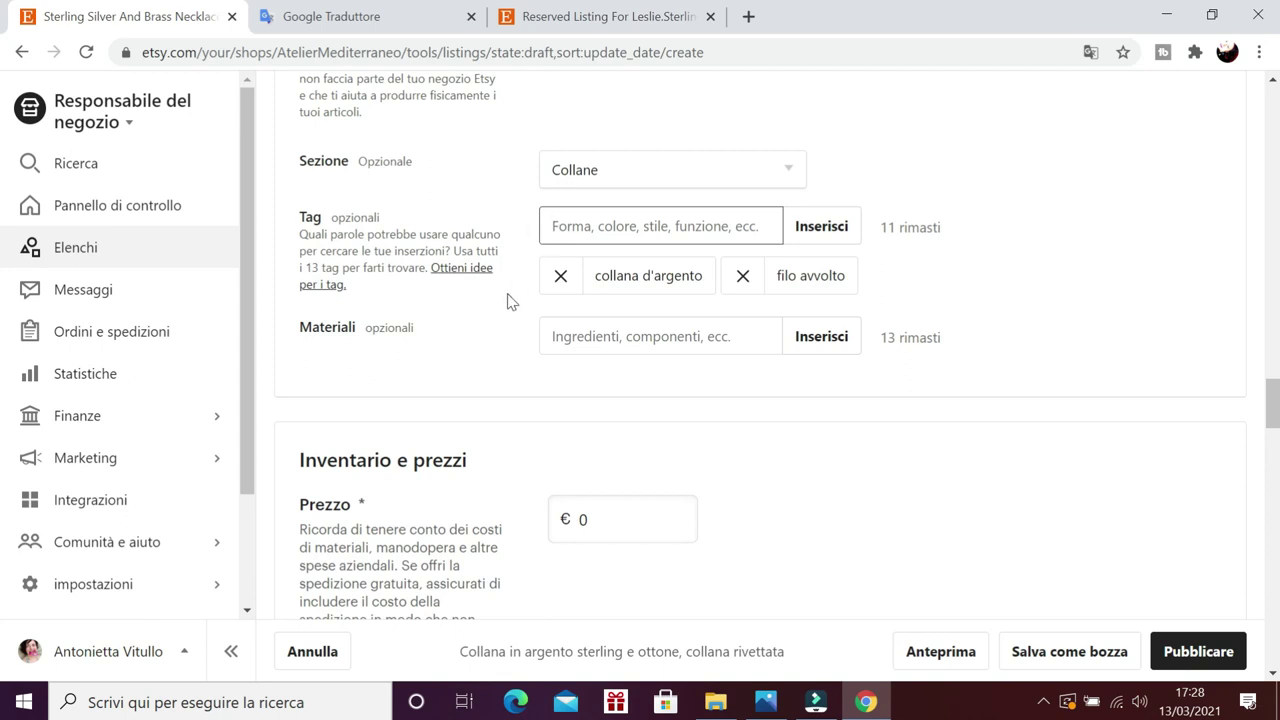
- Add brass to the listing's Materiali
{"action": "left_click", "coordinate": [586, 334]}
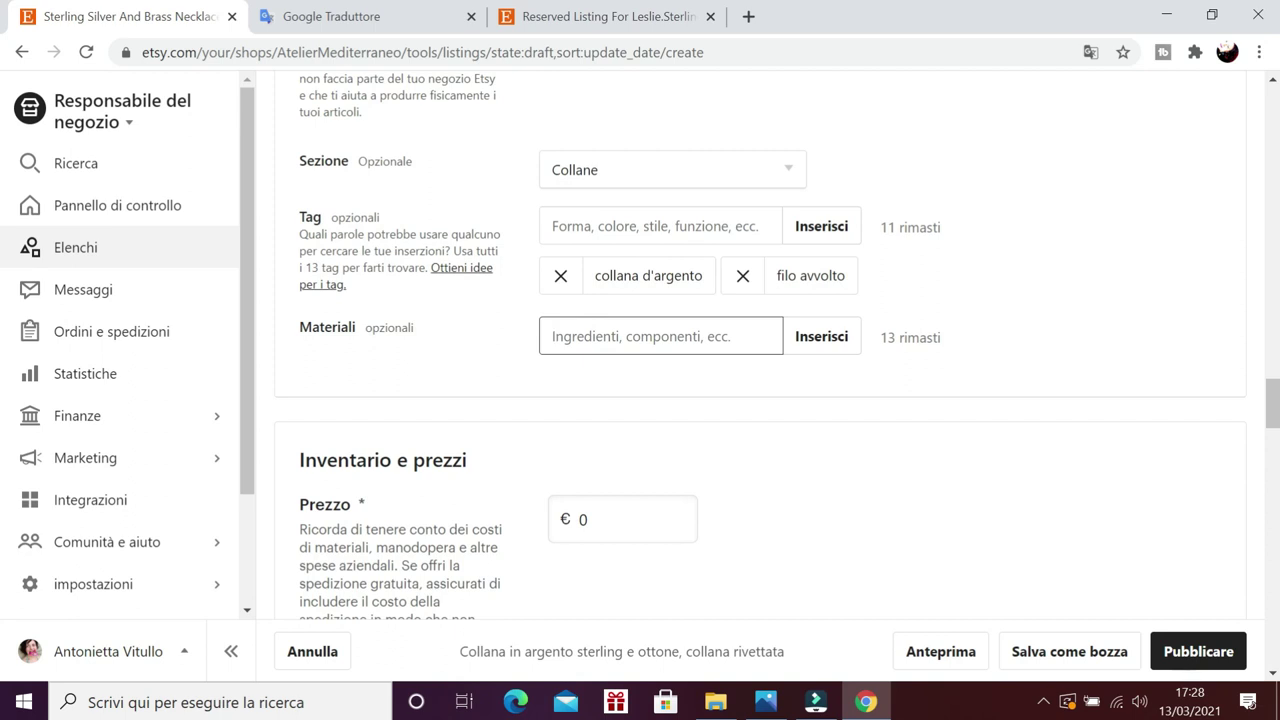
{"action": "type", "text": "brass"}
{"action": "key", "text": "Return"}
- Set the listing's Prezzo to 40 euros
{"action": "scroll", "coordinate": [463, 337], "scroll_direction": "down", "scroll_amount": 2}
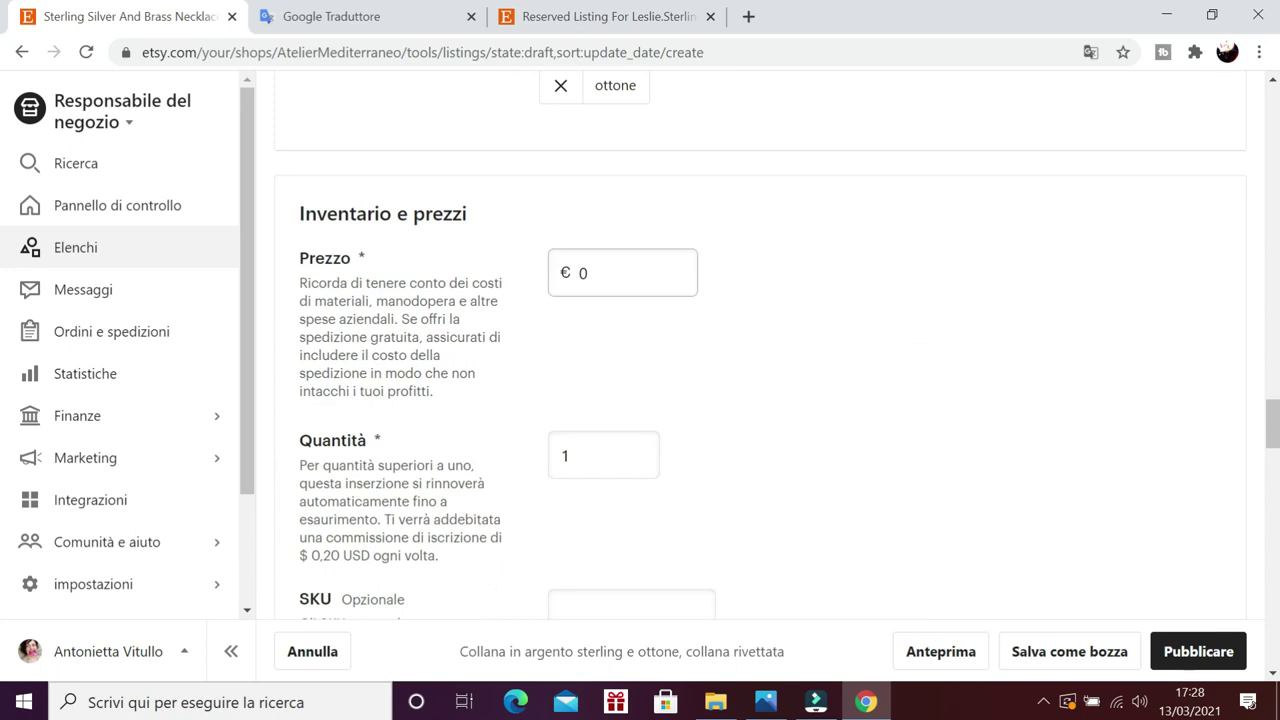
{"action": "double_click", "coordinate": [583, 272]}
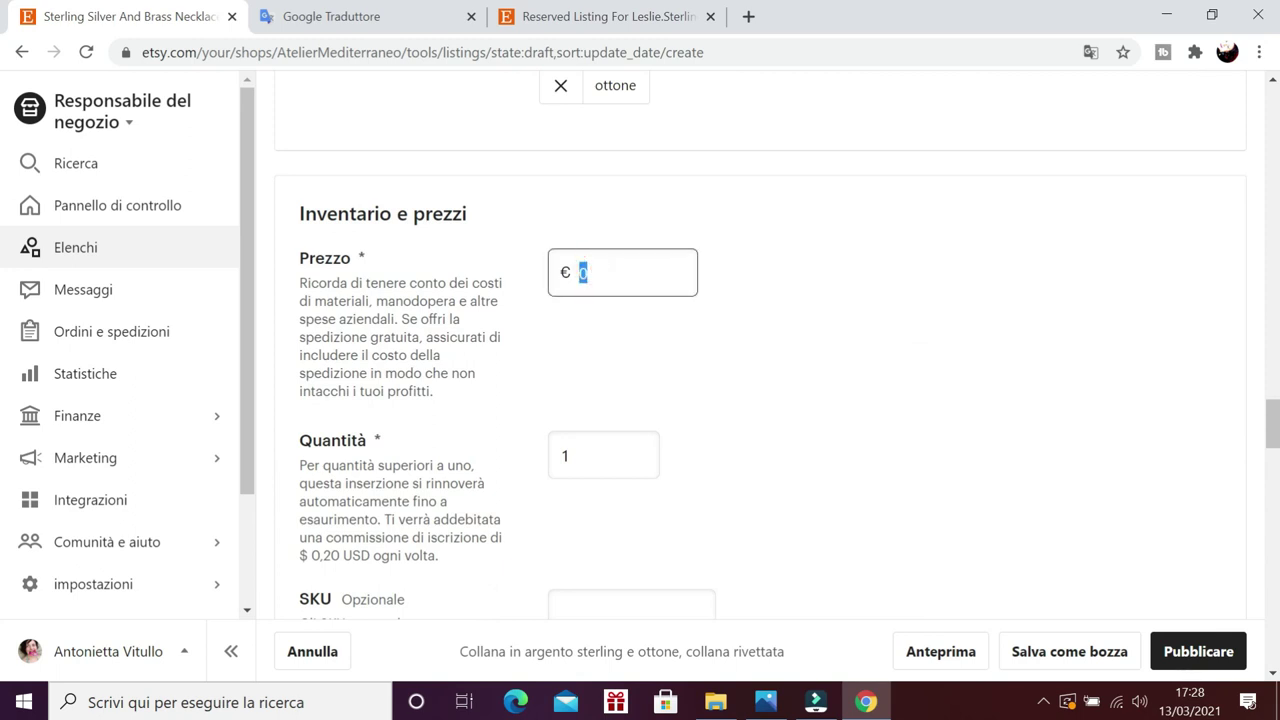
{"action": "type", "text": "40"}
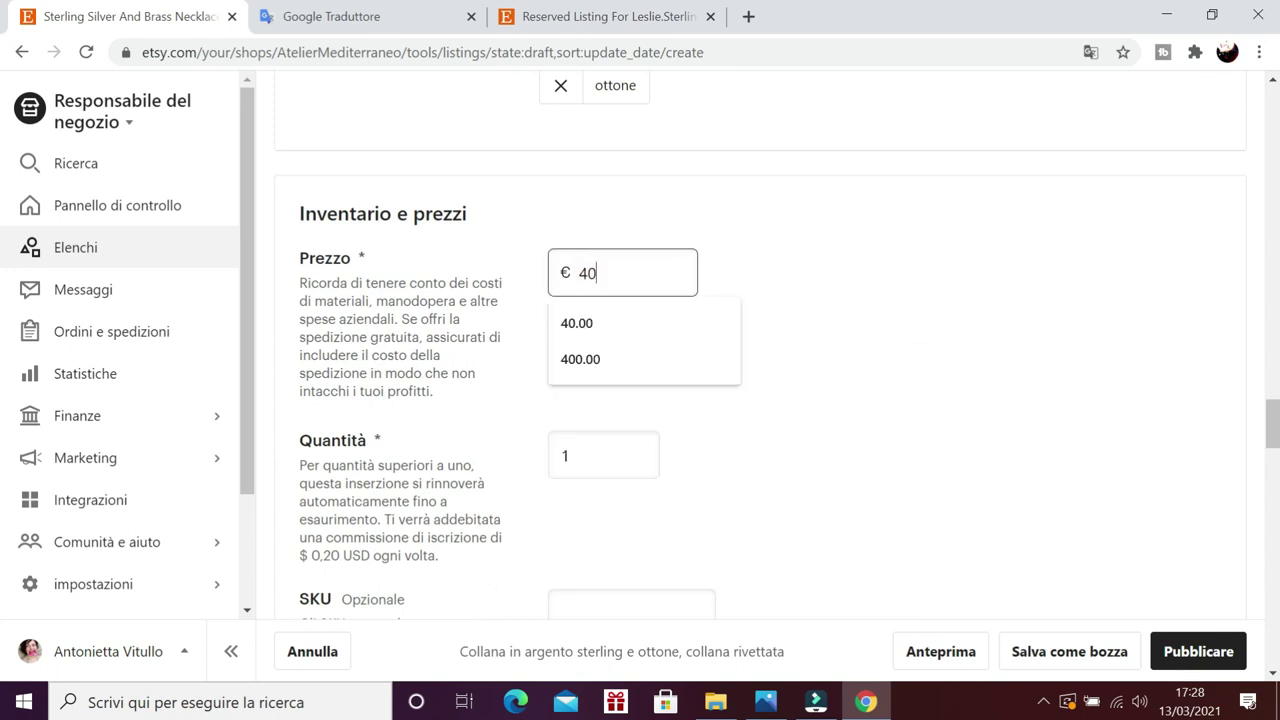
{"action": "left_click", "coordinate": [877, 171]}
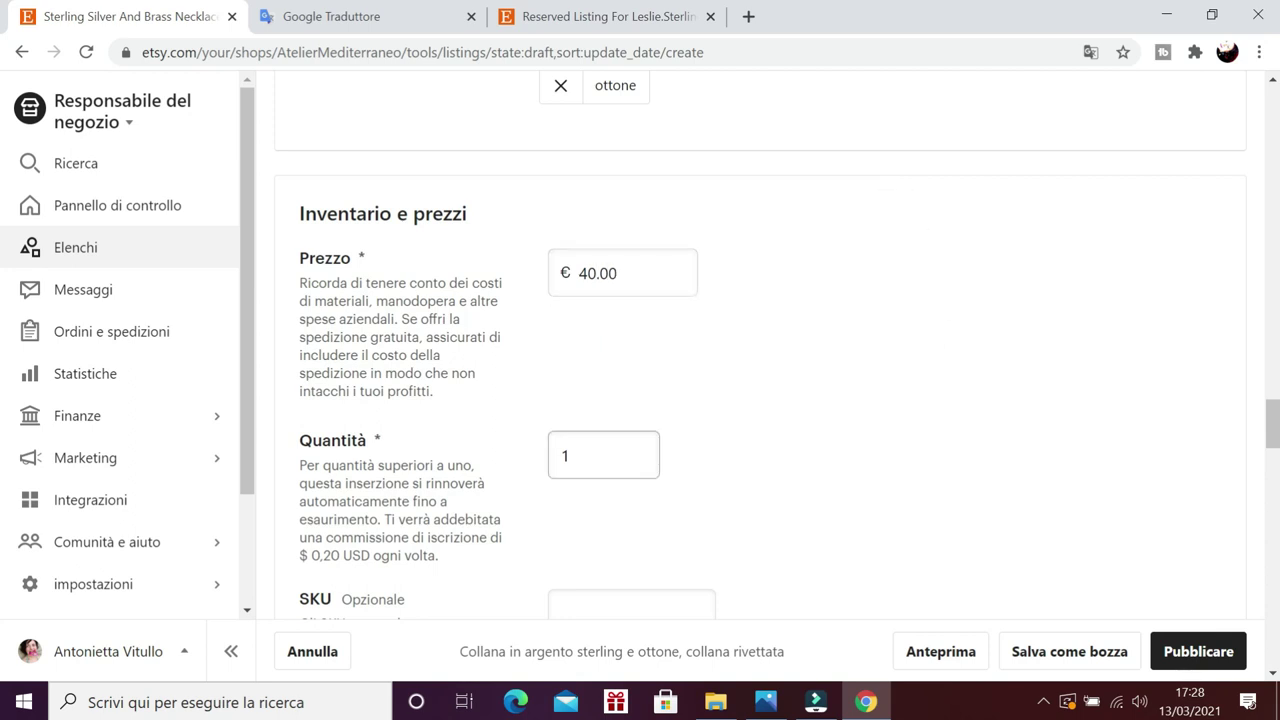
- Enter 4566778 as a sample SKU and clear the field again
{"action": "scroll", "coordinate": [577, 443], "scroll_direction": "down", "scroll_amount": 3}
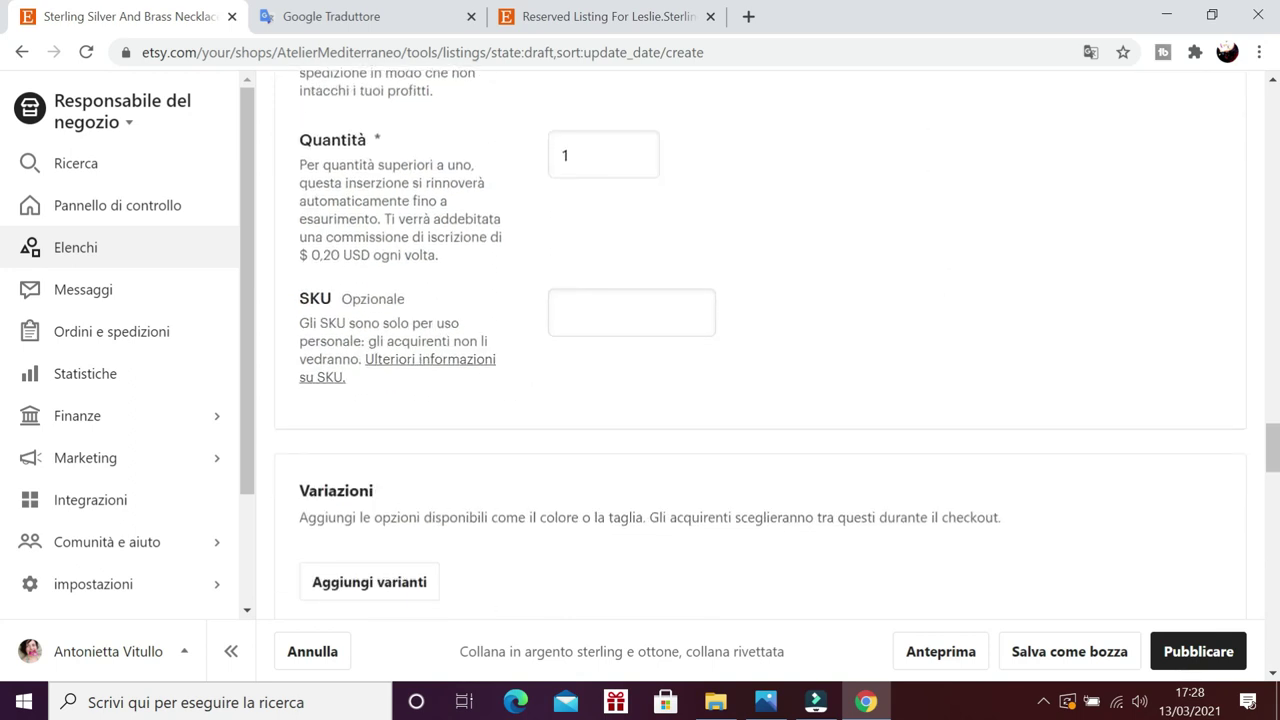
{"action": "left_click", "coordinate": [600, 314]}
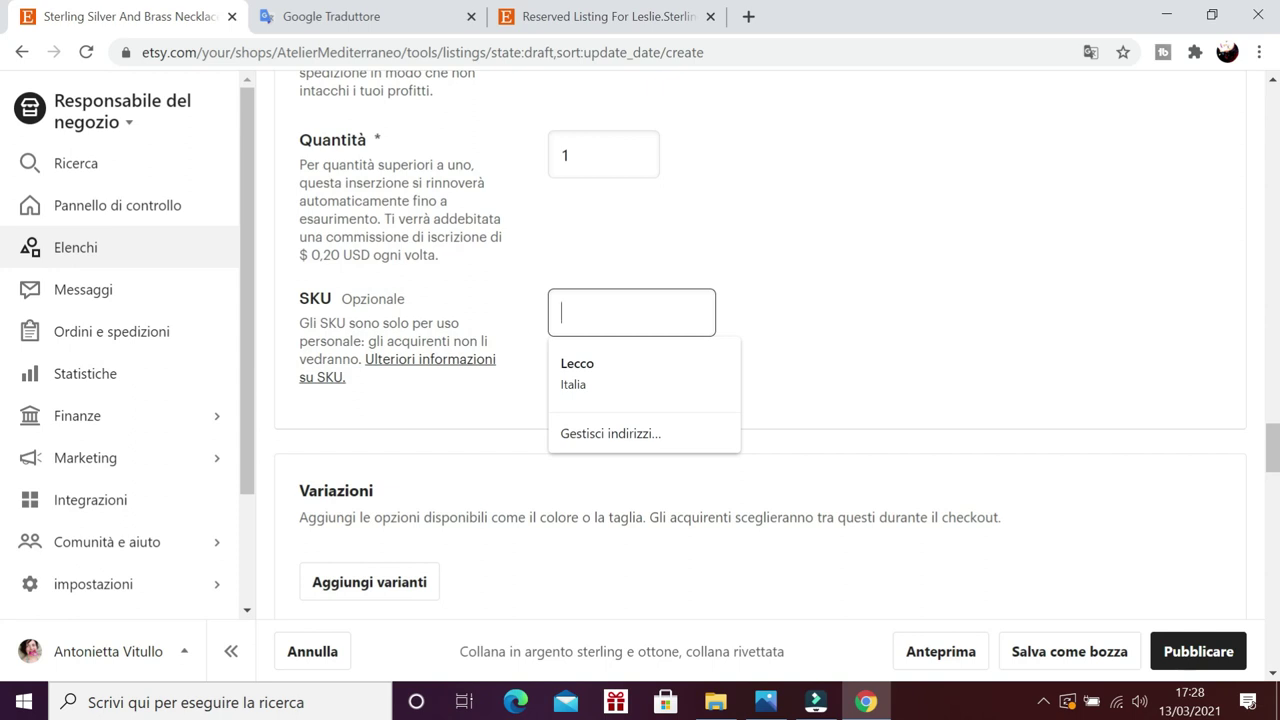
{"action": "type", "text": "4566778"}
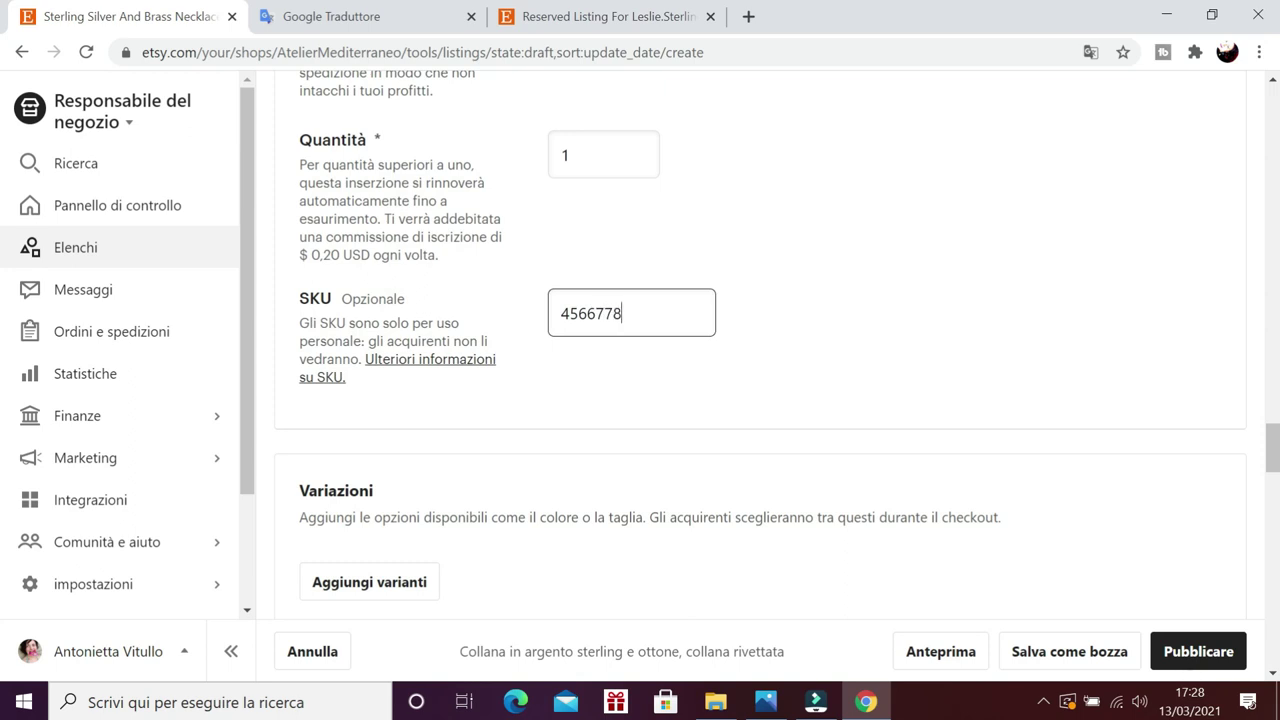
{"action": "key", "text": "BackSpace"}
{"action": "key", "text": "BackSpace"}
{"action": "key", "text": "BackSpace"}
{"action": "key", "text": "BackSpace"}
{"action": "key", "text": "BackSpace"}
{"action": "key", "text": "BackSpace"}
{"action": "key", "text": "BackSpace"}
{"action": "left_click", "coordinate": [803, 320]}
- Try adding a Tessuto variation to the listing and cancel the variations dialog without saving
{"action": "scroll", "coordinate": [806, 310], "scroll_direction": "down", "scroll_amount": 3}
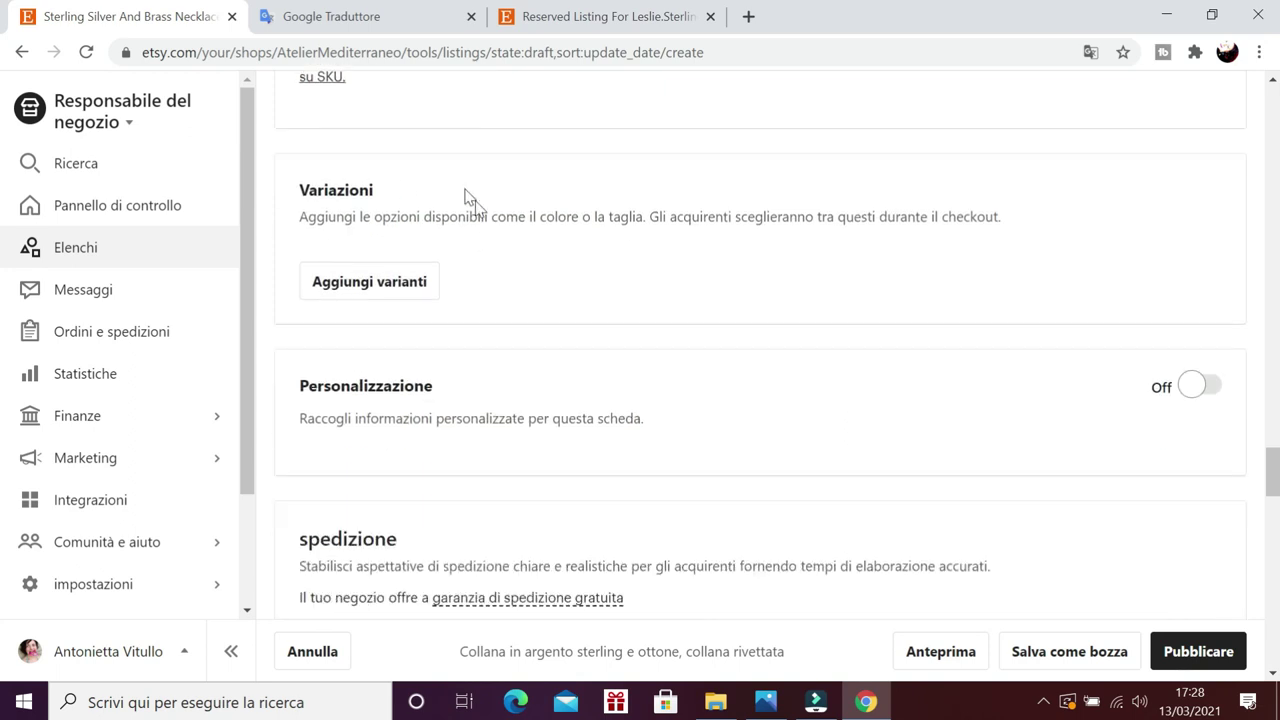
{"action": "left_click", "coordinate": [383, 291]}
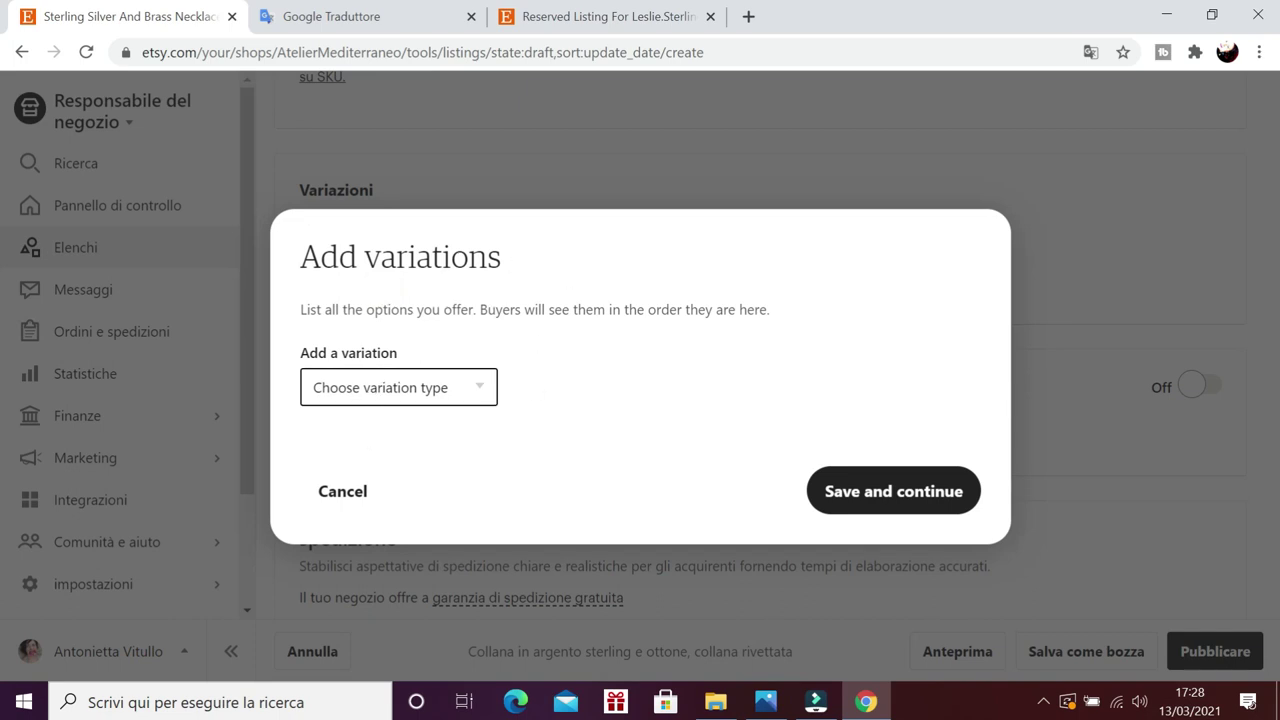
{"action": "left_click", "coordinate": [372, 393]}
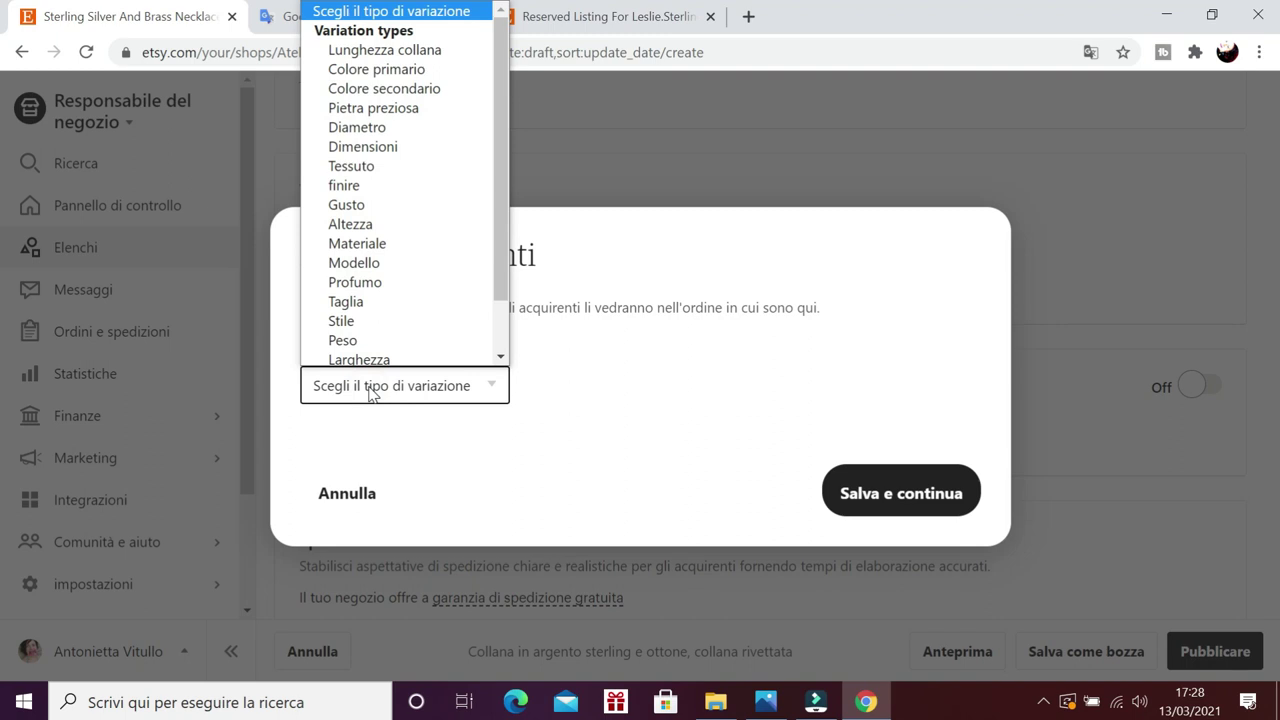
{"action": "left_click", "coordinate": [345, 166]}
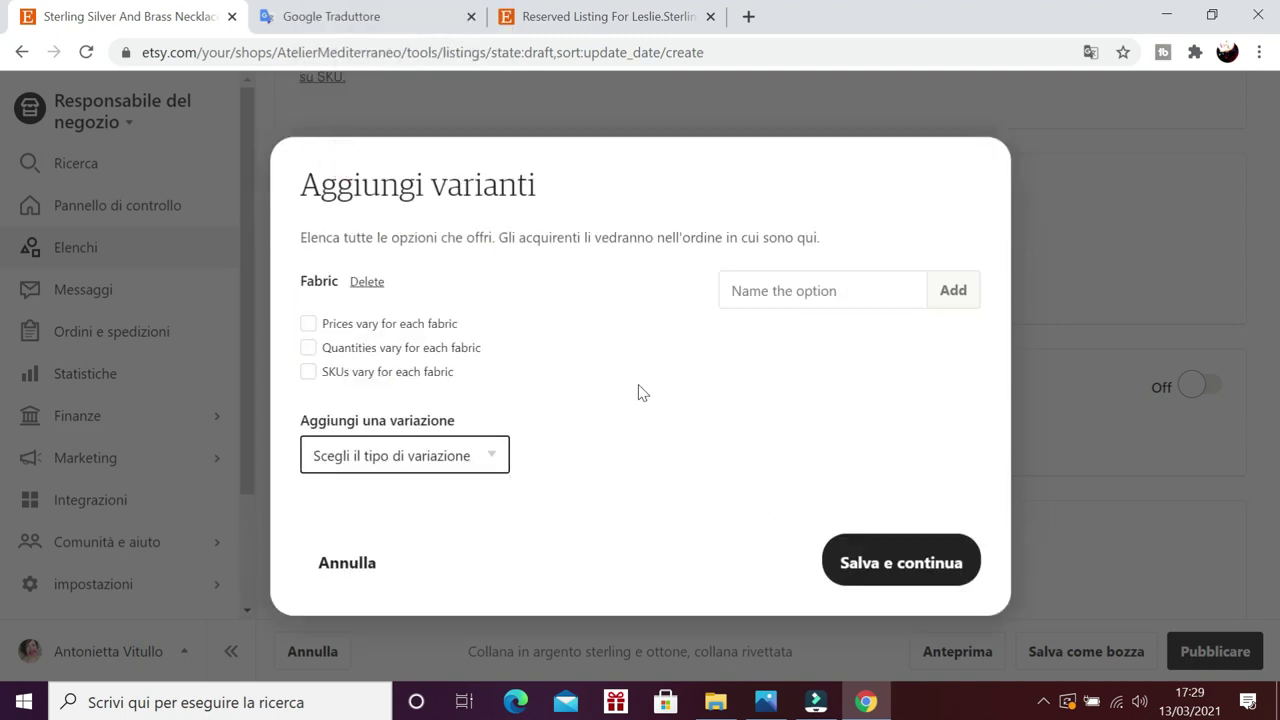
{"action": "left_click", "coordinate": [788, 288]}
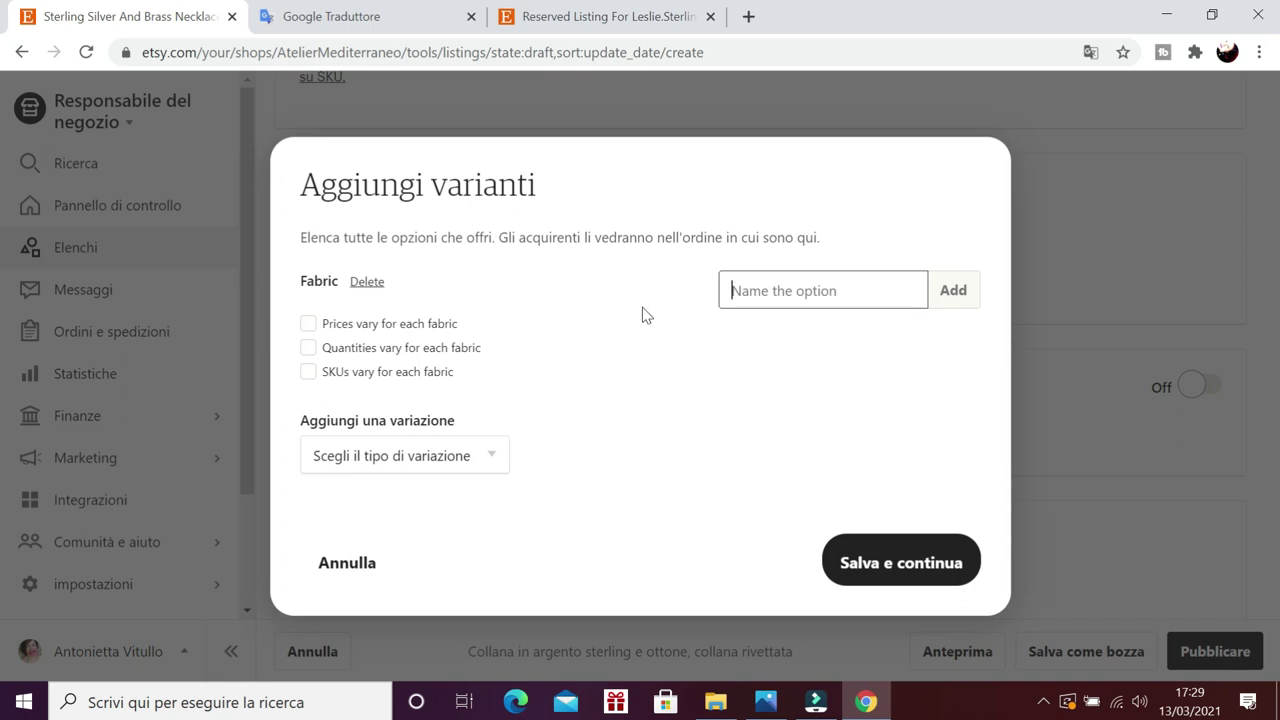
{"action": "left_click", "coordinate": [334, 566]}
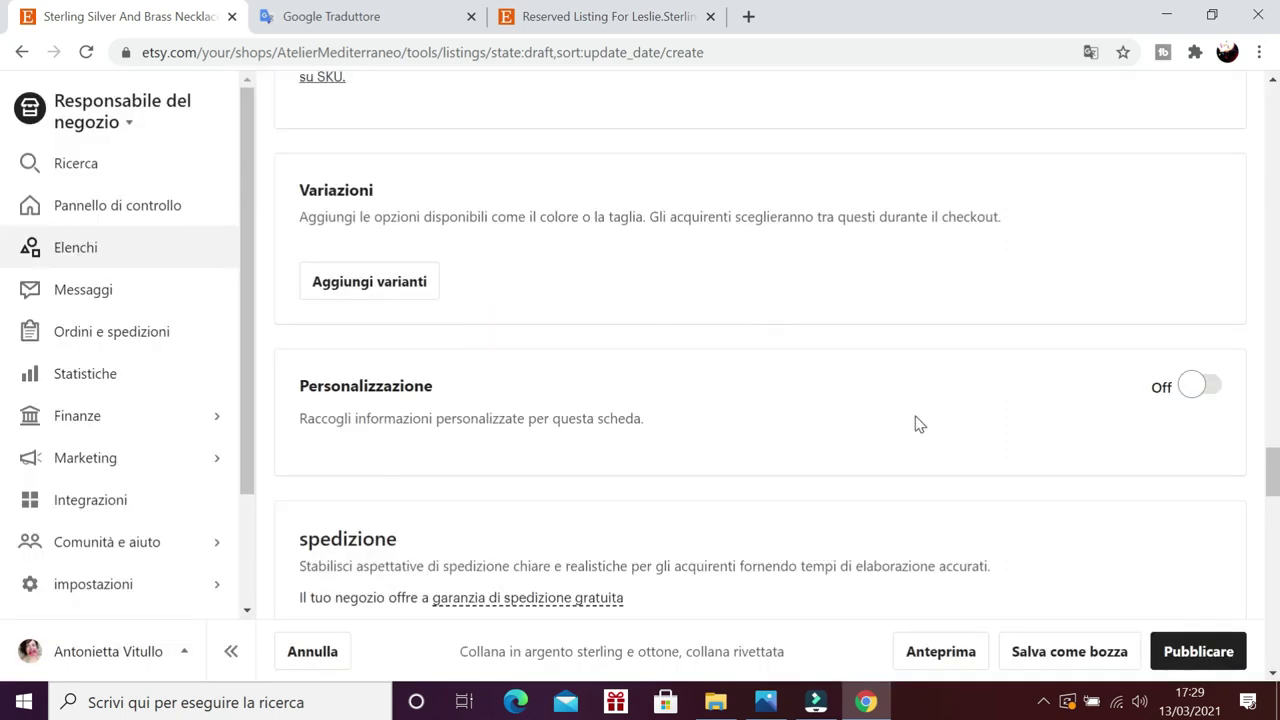
- Turn on Personalizzazione for the listing
{"action": "left_click", "coordinate": [1193, 387]}
{"action": "scroll", "coordinate": [922, 395], "scroll_direction": "down", "scroll_amount": 3}
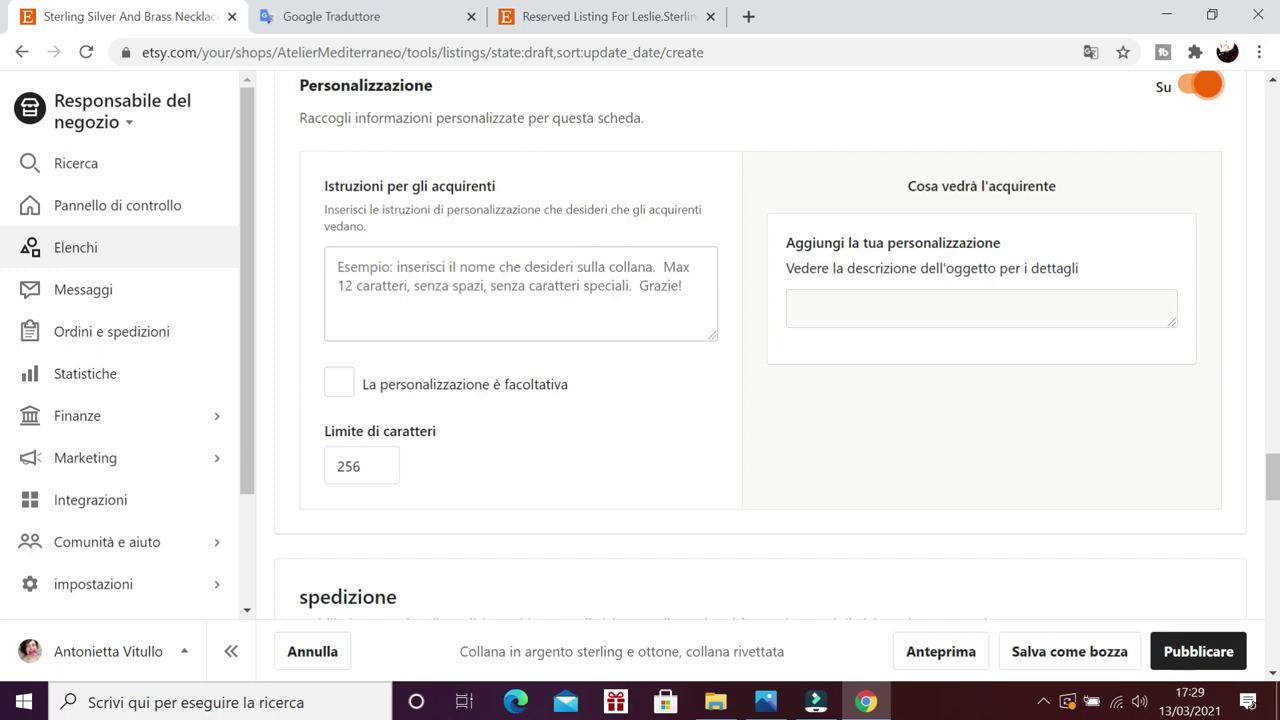
{"action": "scroll", "coordinate": [443, 286], "scroll_direction": "up", "scroll_amount": 3}
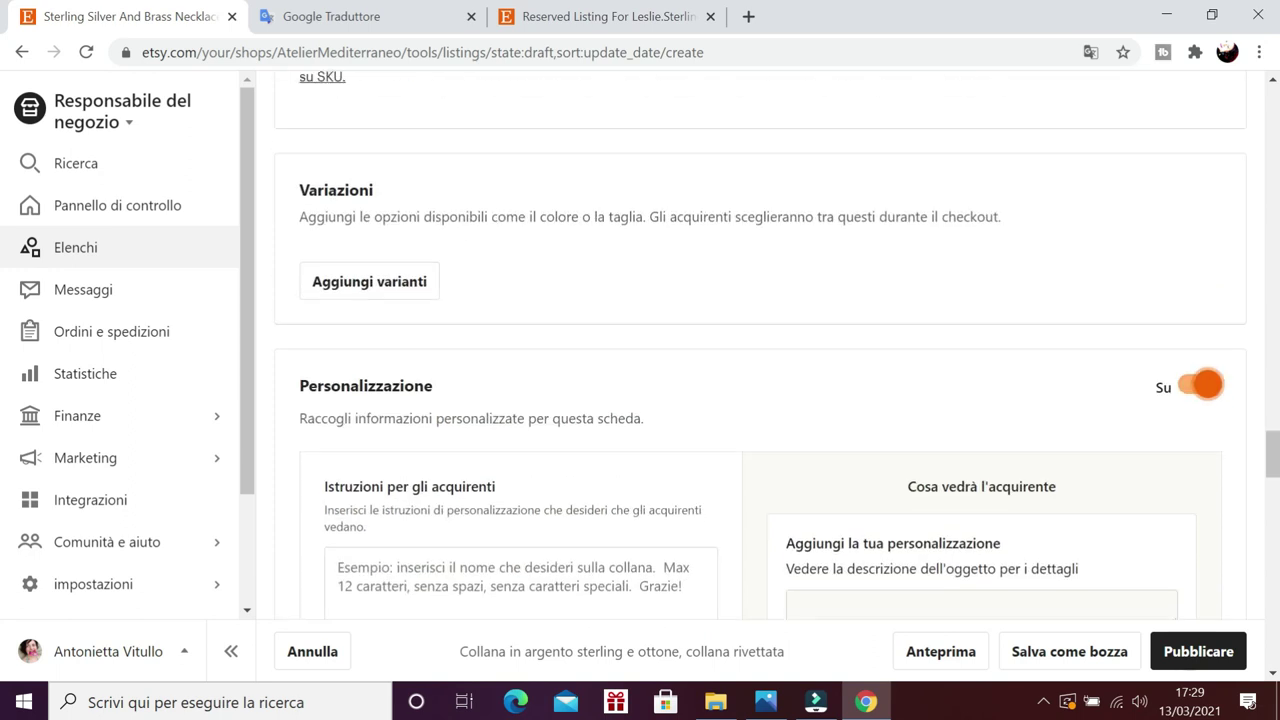
{"action": "scroll", "coordinate": [494, 376], "scroll_direction": "down", "scroll_amount": 2}
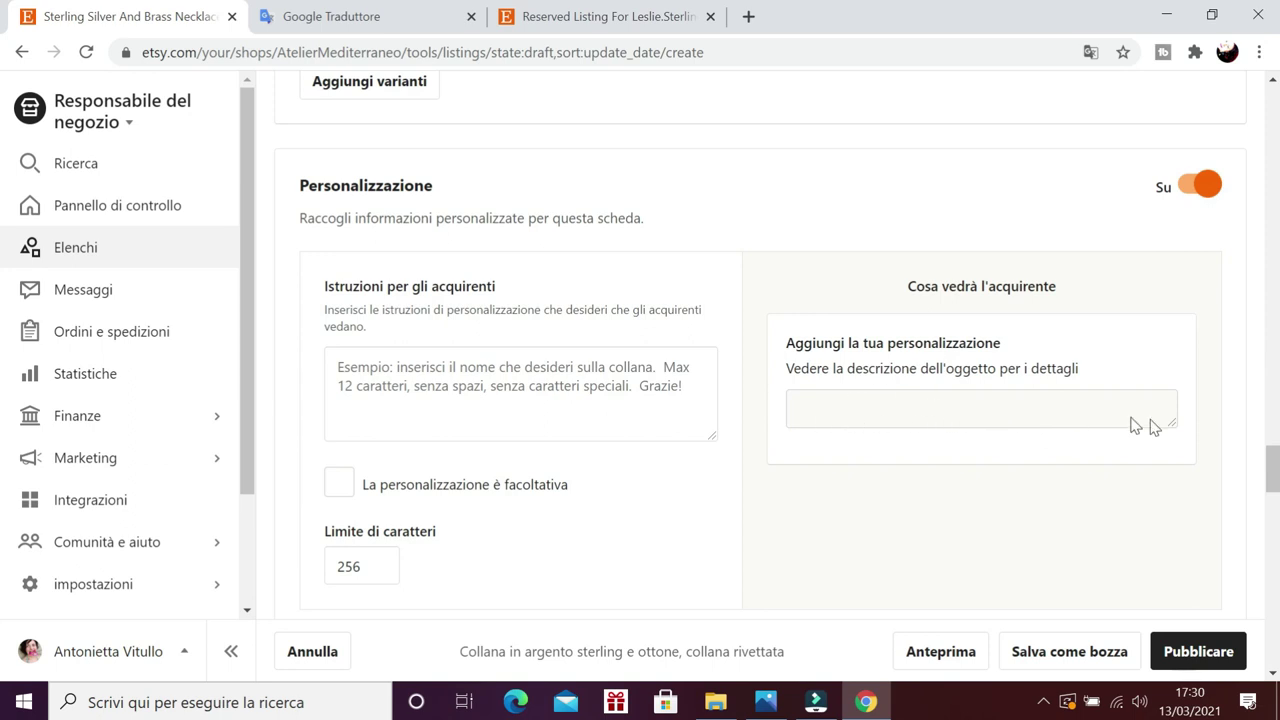
- Review the personalisation settings: buyer instructions, optional setting, character limit and buyer preview, along with the nearby Variazioni section
{"action": "scroll", "coordinate": [626, 366], "scroll_direction": "down", "scroll_amount": 1}
{"action": "scroll", "coordinate": [931, 208], "scroll_direction": "down", "scroll_amount": 3}
{"action": "scroll", "coordinate": [923, 237], "scroll_direction": "up", "scroll_amount": 2}
{"action": "scroll", "coordinate": [745, 255], "scroll_direction": "up", "scroll_amount": 4}
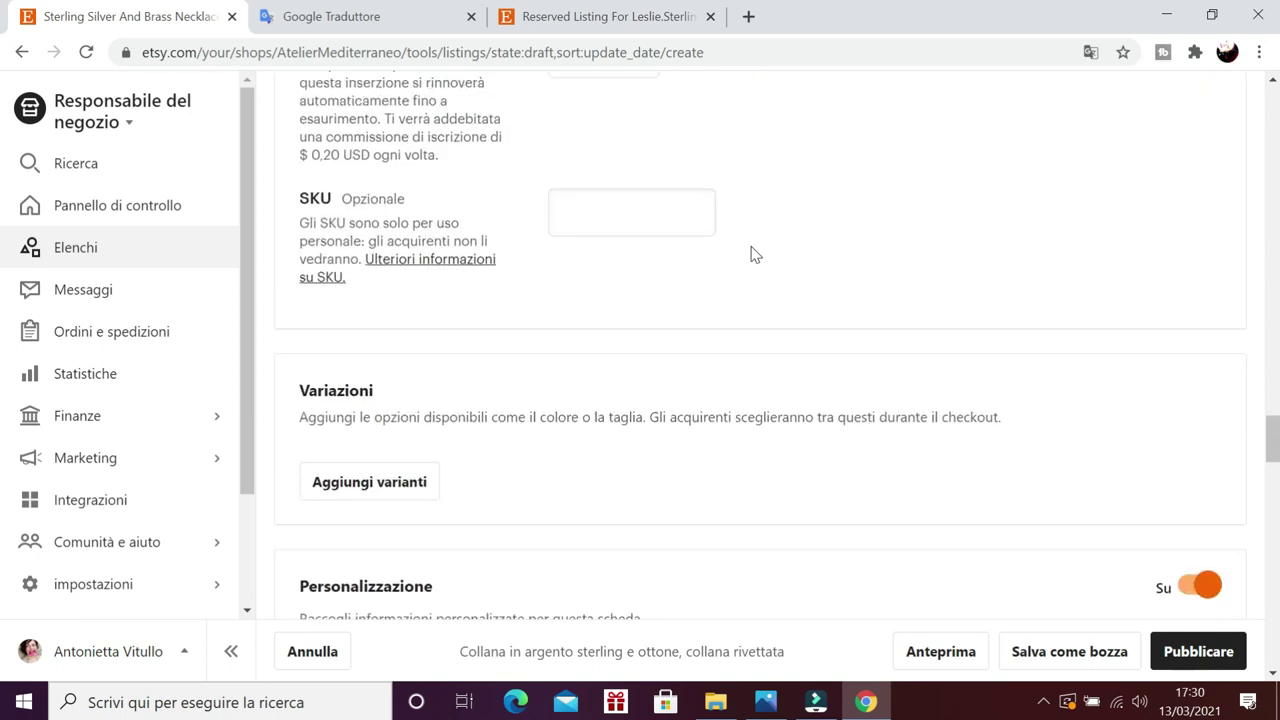
{"action": "scroll", "coordinate": [644, 232], "scroll_direction": "down", "scroll_amount": 1}
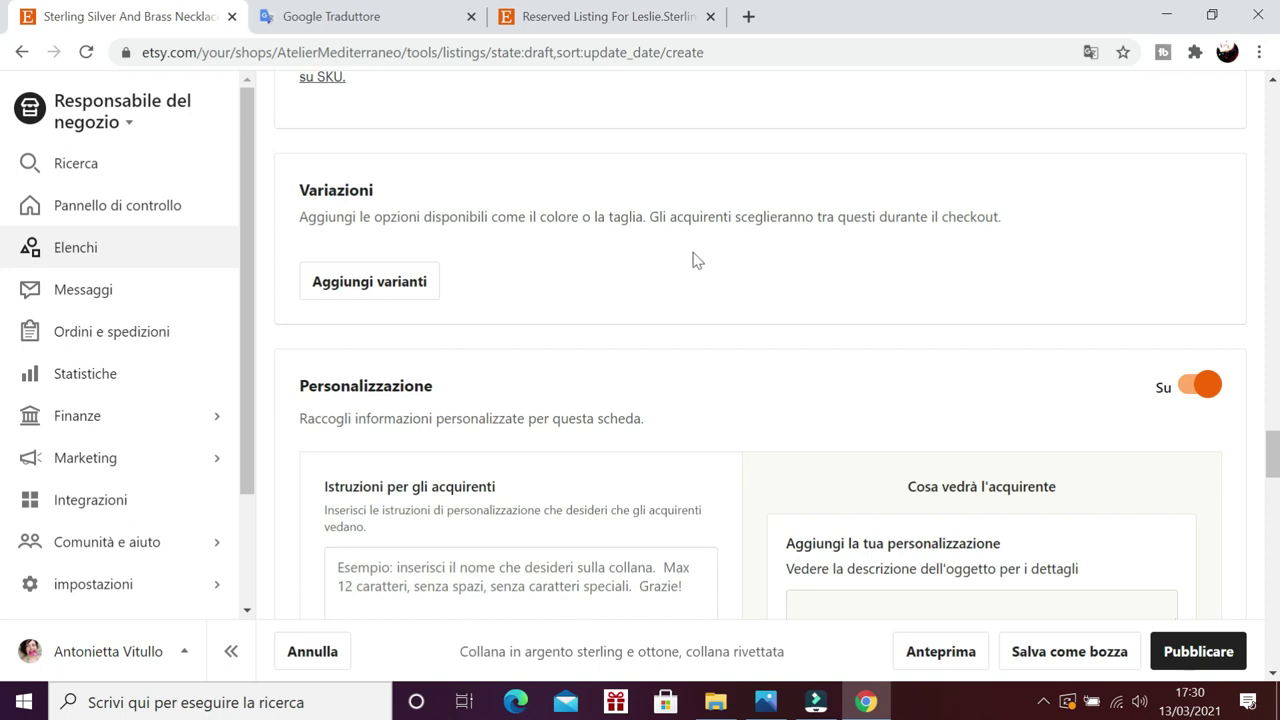
{"action": "scroll", "coordinate": [748, 253], "scroll_direction": "down", "scroll_amount": 1}
{"action": "scroll", "coordinate": [748, 253], "scroll_direction": "down", "scroll_amount": 2}
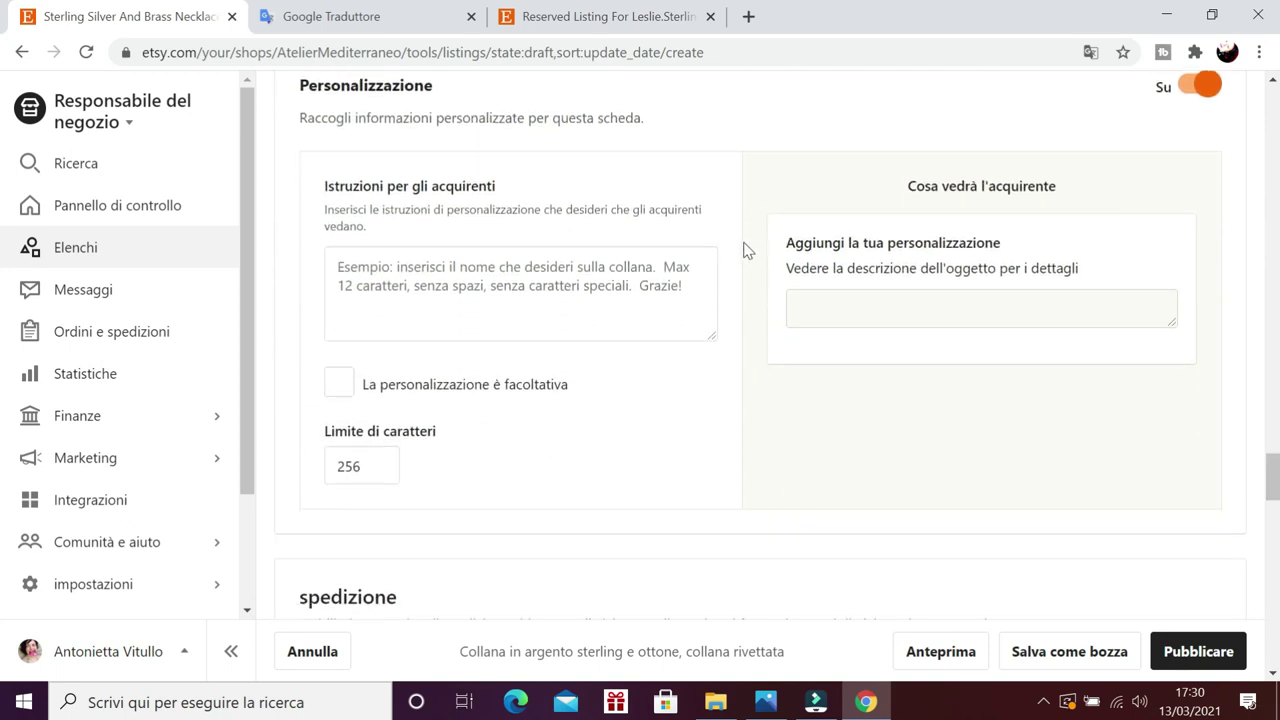
{"action": "scroll", "coordinate": [745, 249], "scroll_direction": "down", "scroll_amount": 1}
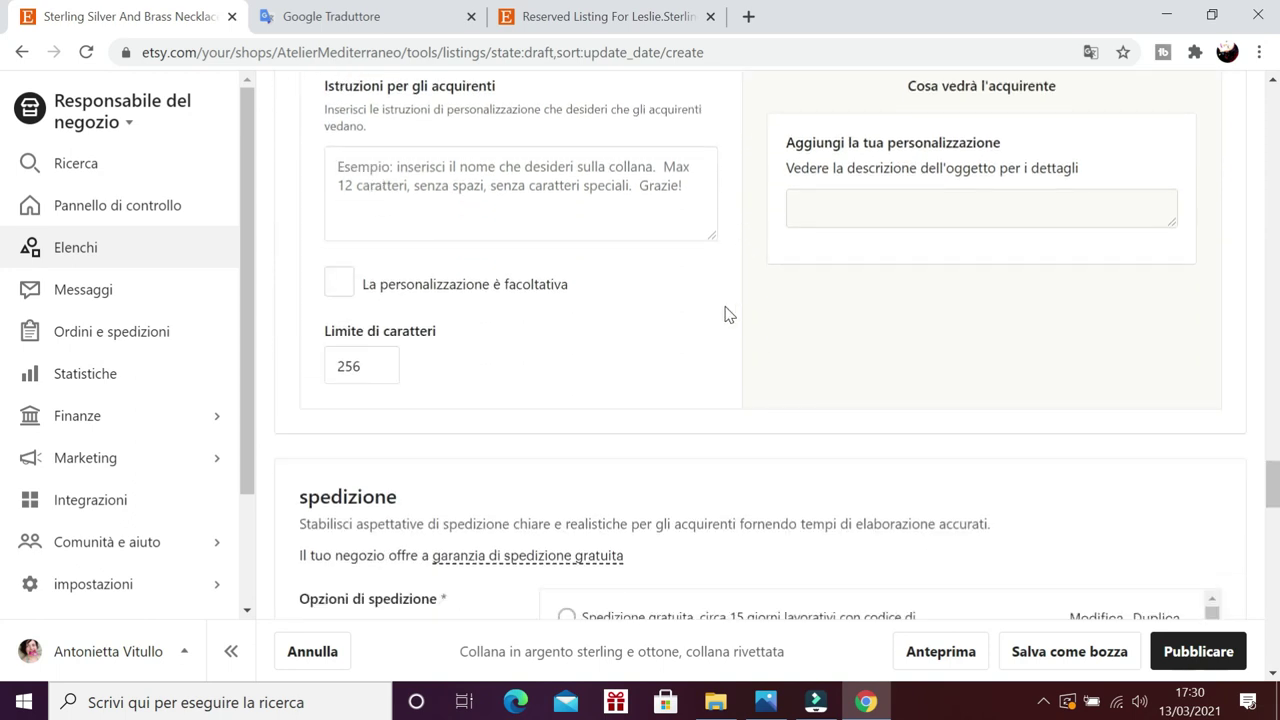
{"action": "scroll", "coordinate": [727, 314], "scroll_direction": "up", "scroll_amount": 1}
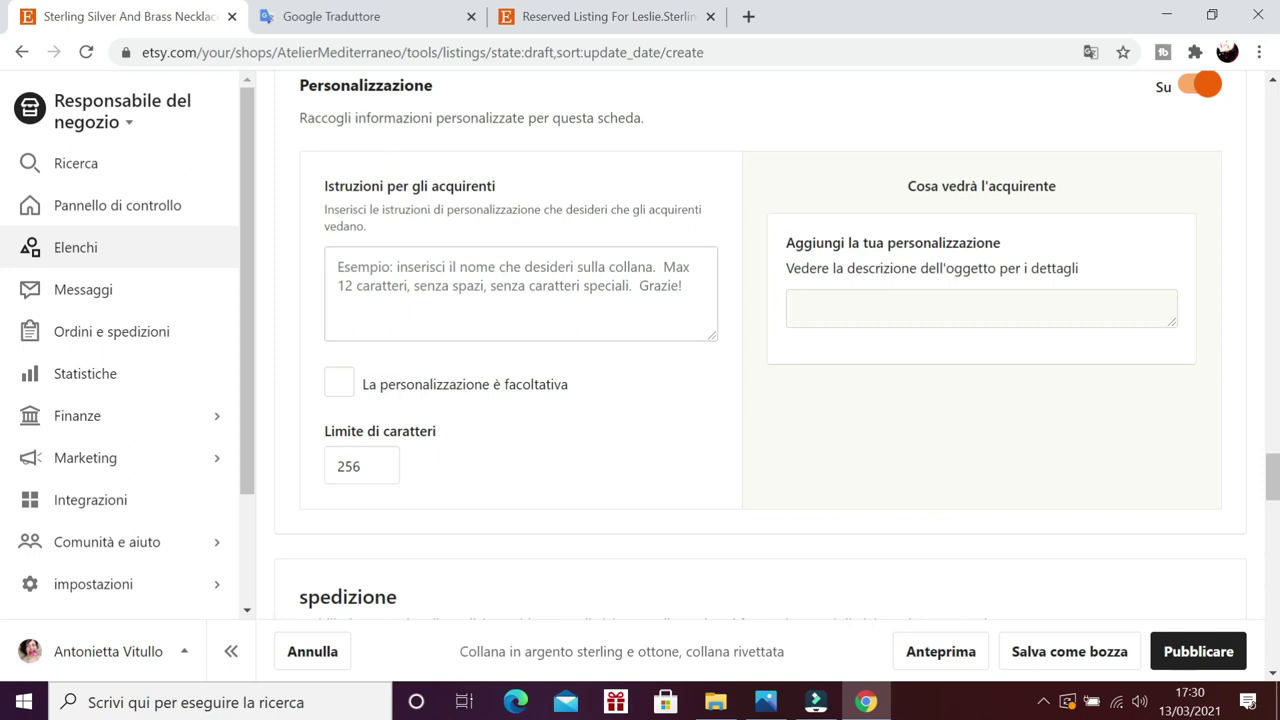
- Choose the Spedizione gratuita shipping profile with about 15 working days and a tracking code for the listing
{"action": "scroll", "coordinate": [557, 443], "scroll_direction": "down", "scroll_amount": 4}
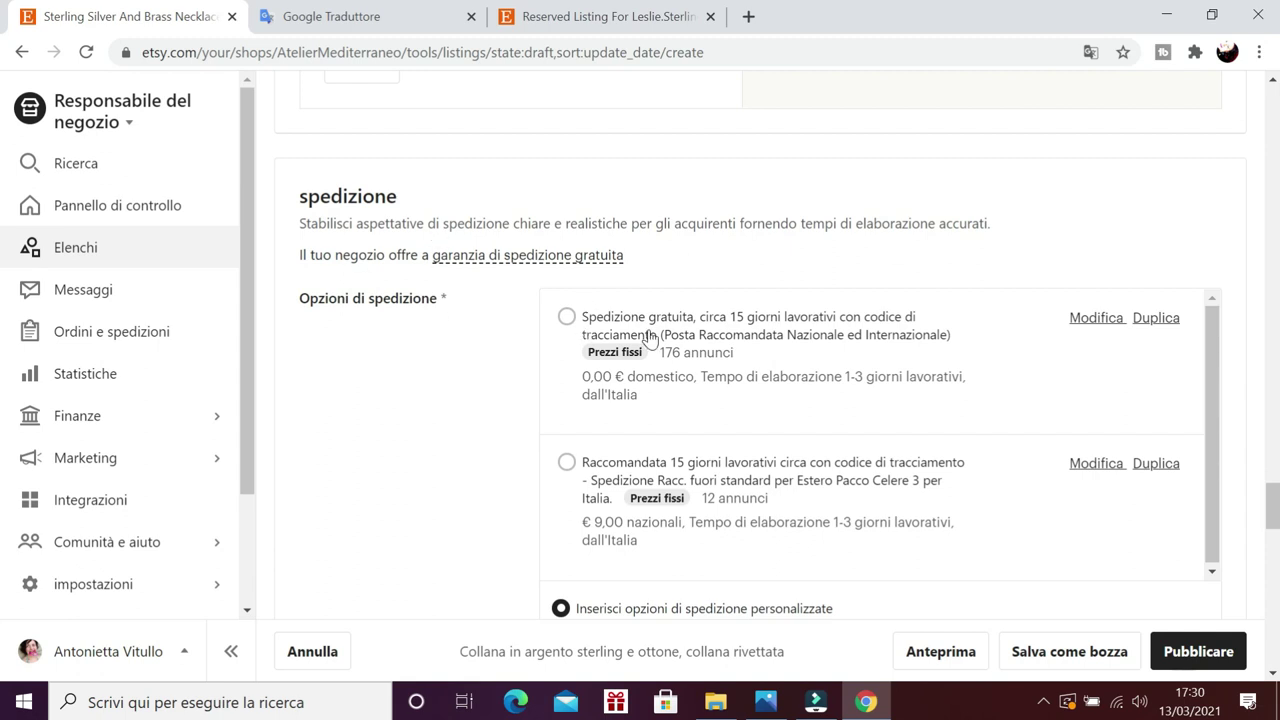
{"action": "scroll", "coordinate": [650, 605], "scroll_direction": "down", "scroll_amount": 3}
{"action": "scroll", "coordinate": [425, 390], "scroll_direction": "up", "scroll_amount": 3}
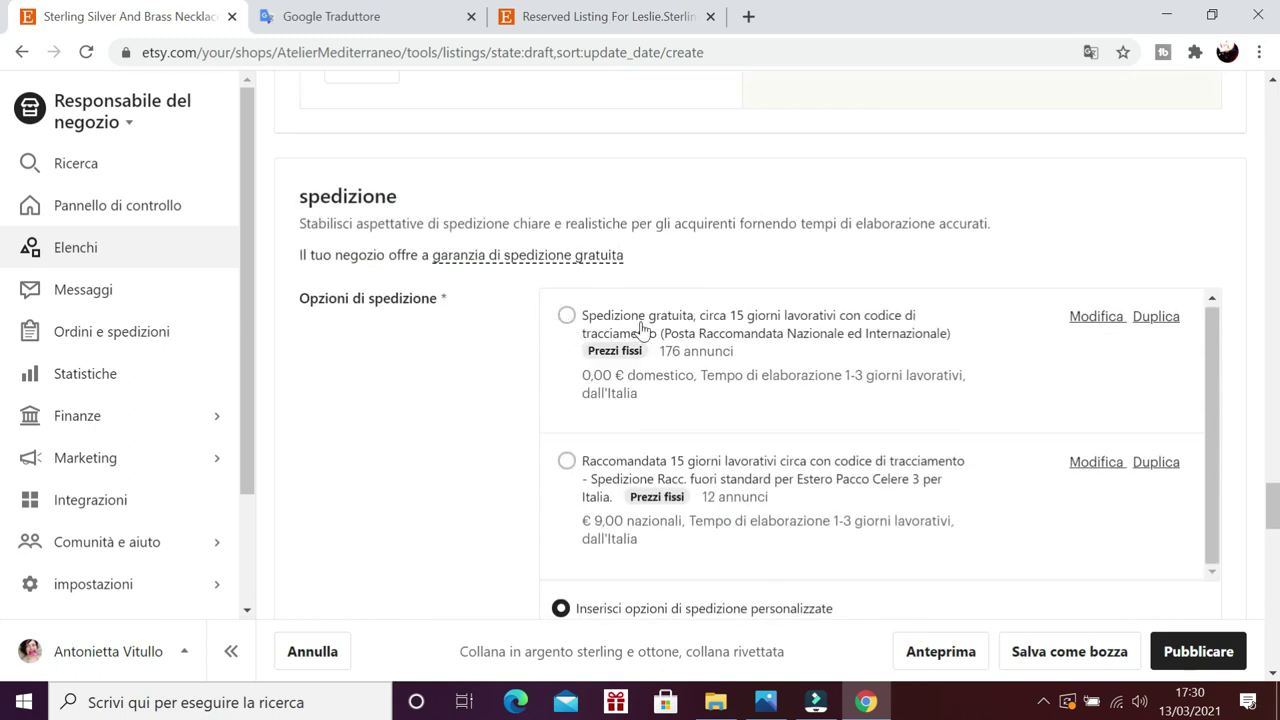
{"action": "left_click", "coordinate": [565, 318]}
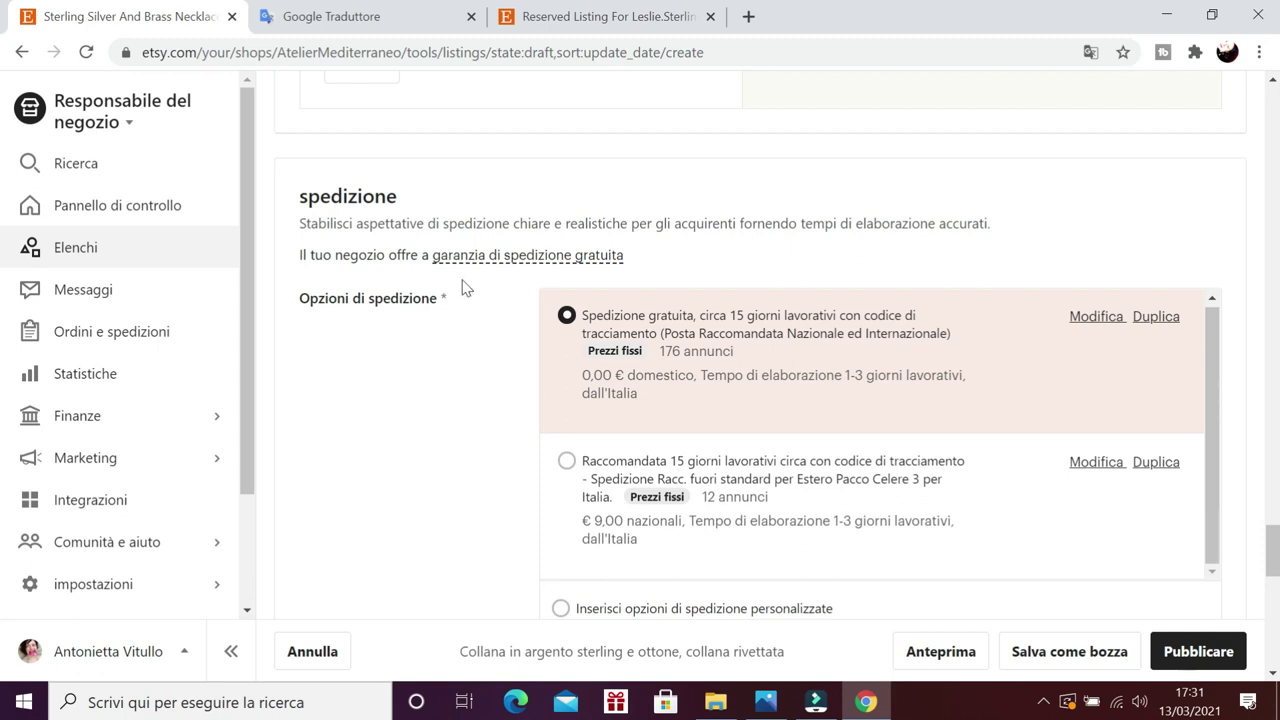
- Read the explanation of the shop's free shipping guarantee and look over the shipping options
{"action": "mouse_move", "coordinate": [465, 270]}
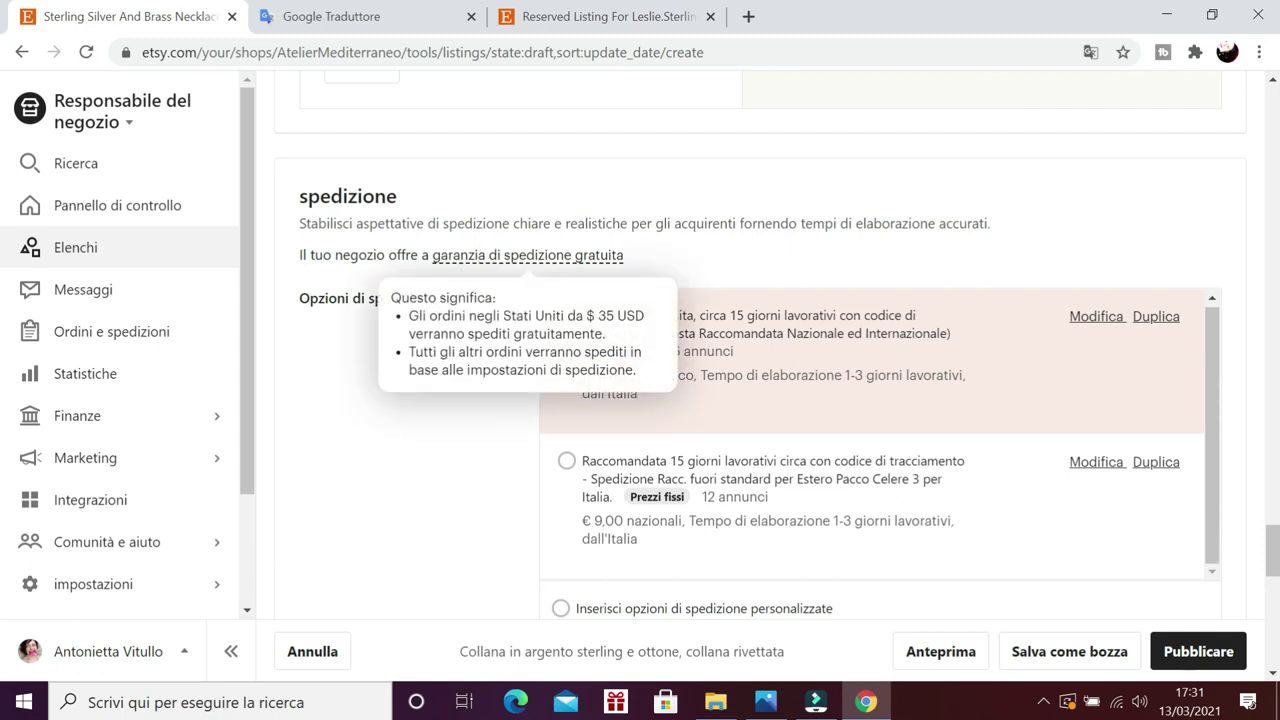
{"action": "left_click", "coordinate": [371, 411]}
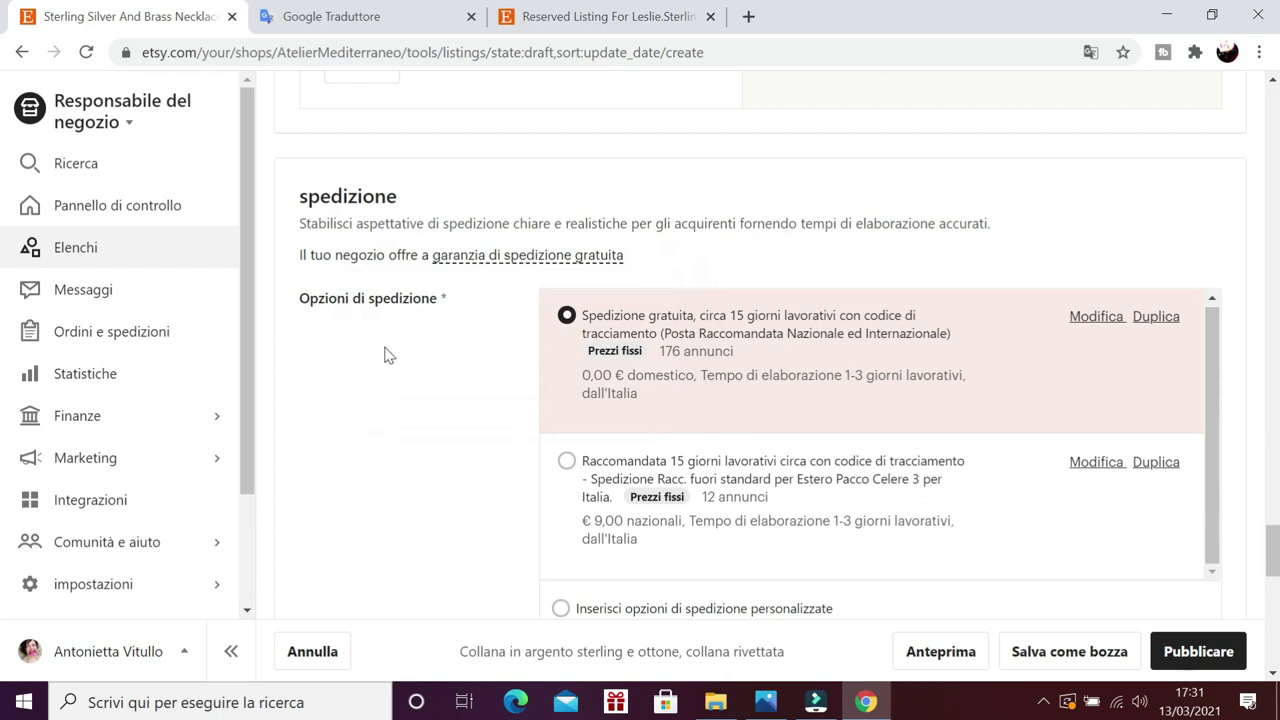
{"action": "scroll", "coordinate": [397, 349], "scroll_direction": "down", "scroll_amount": 1}
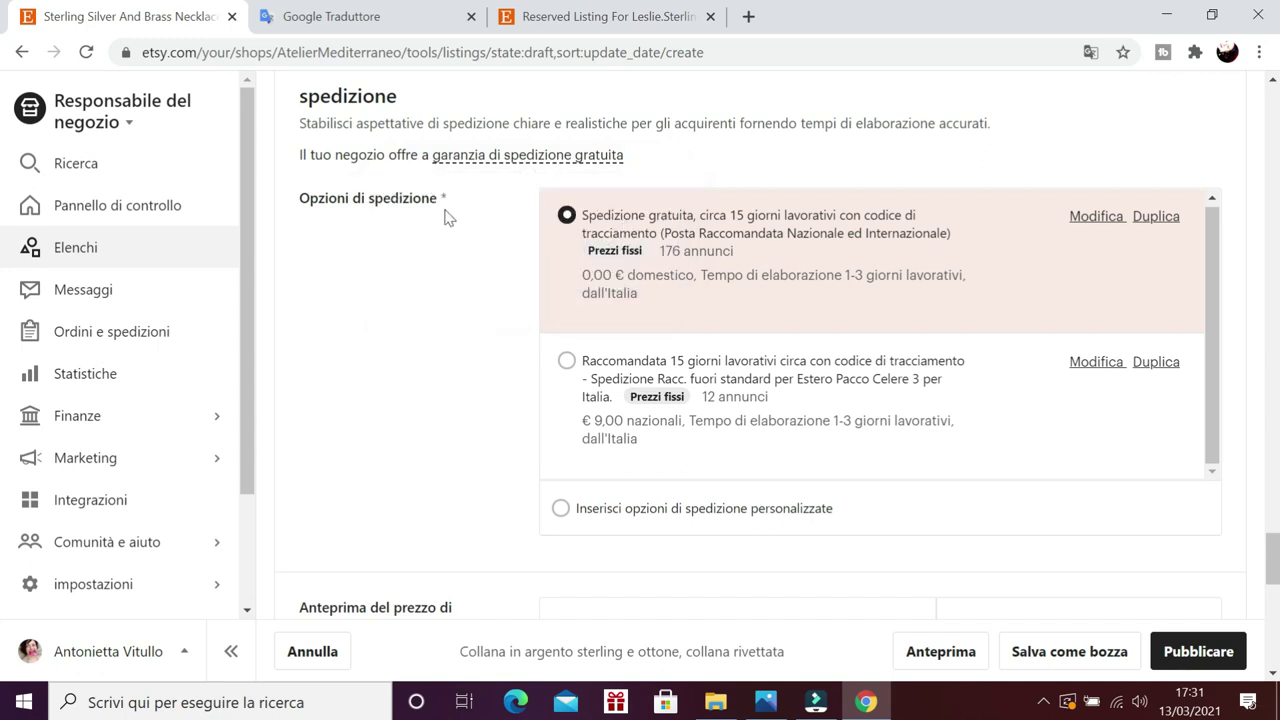
- Copy the Italian title from the translations of the reserved sterling silver and brass necklace listing
{"action": "scroll", "coordinate": [445, 278], "scroll_direction": "down", "scroll_amount": 2}
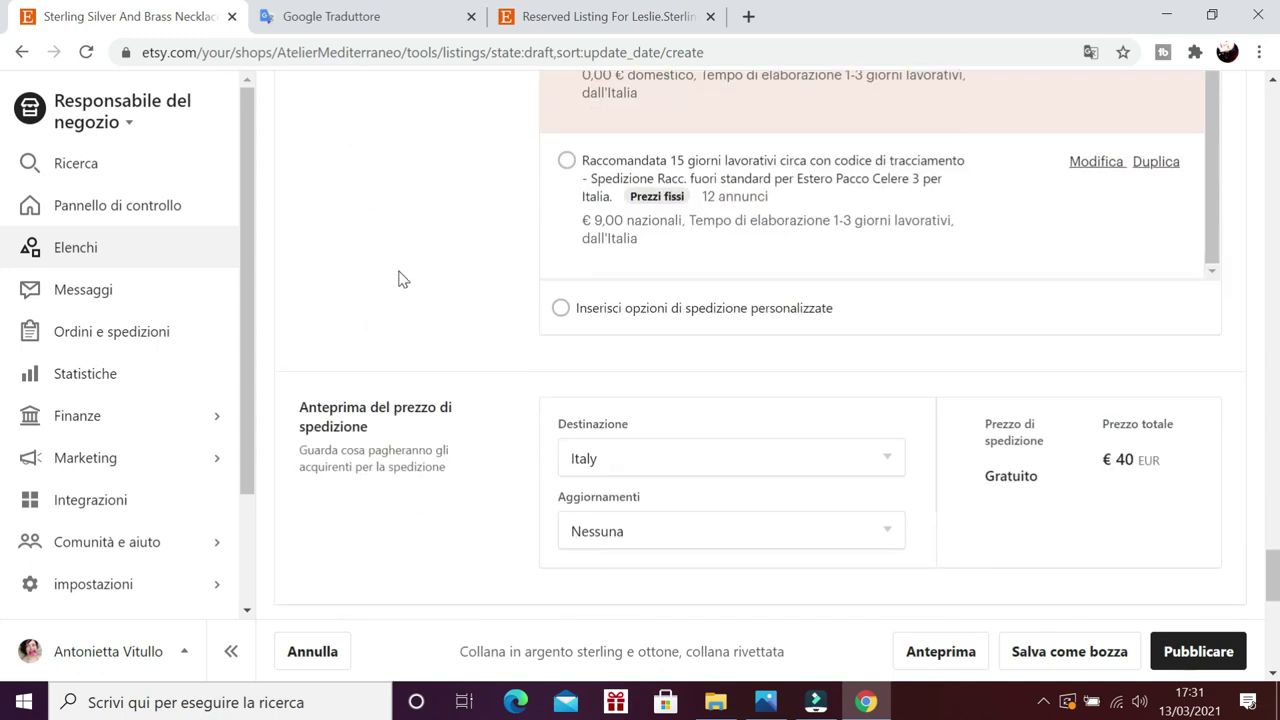
{"action": "scroll", "coordinate": [398, 278], "scroll_direction": "up", "scroll_amount": 2}
{"action": "scroll", "coordinate": [398, 278], "scroll_direction": "down", "scroll_amount": 3}
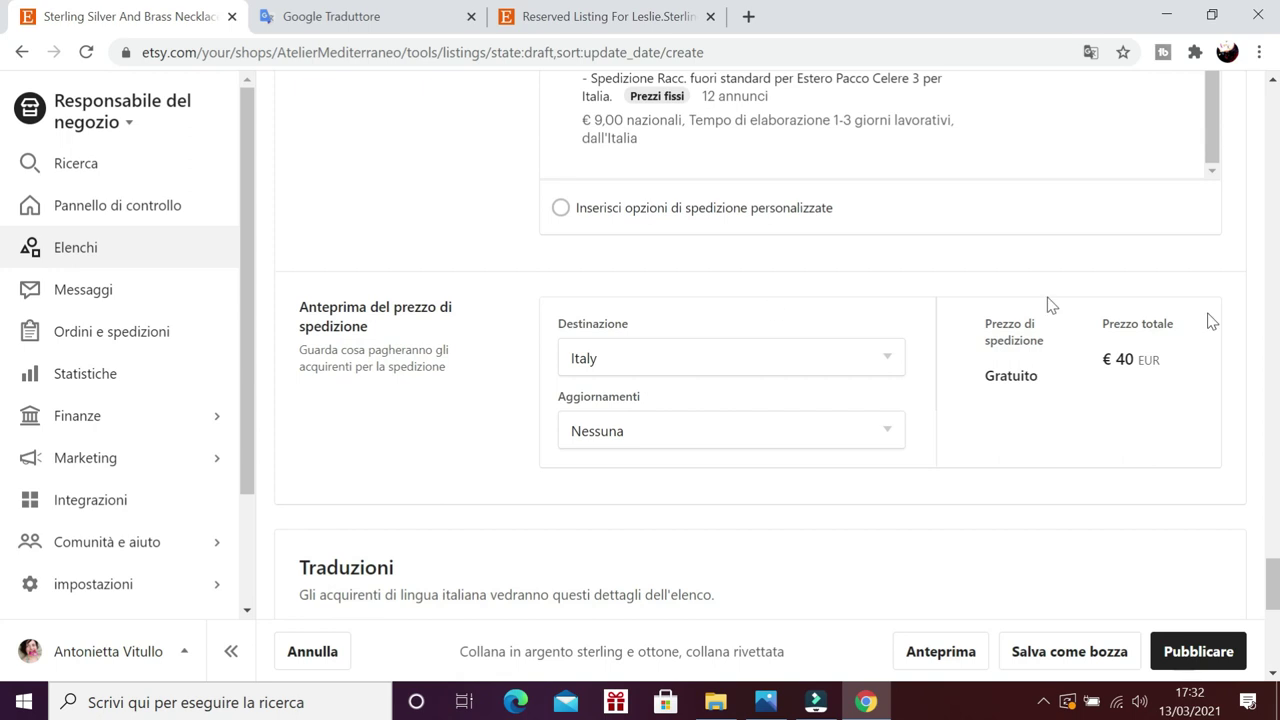
{"action": "scroll", "coordinate": [467, 407], "scroll_direction": "down", "scroll_amount": 4}
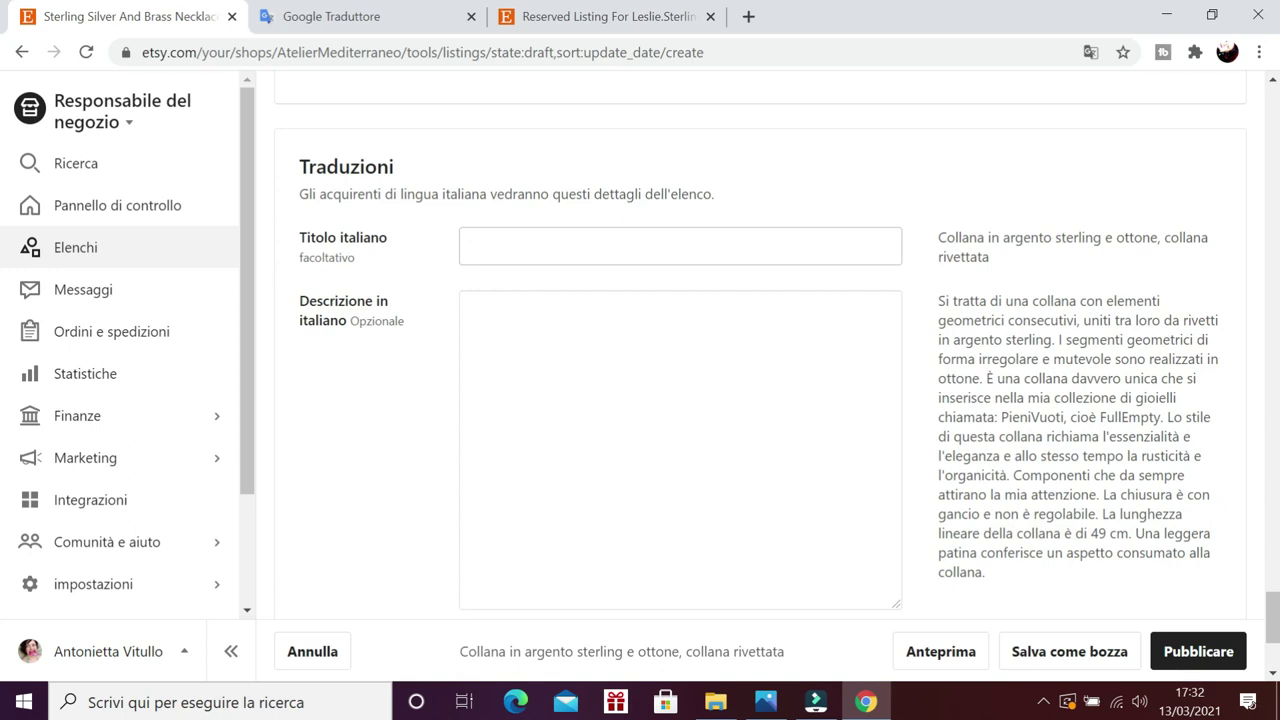
{"action": "left_click", "coordinate": [514, 242]}
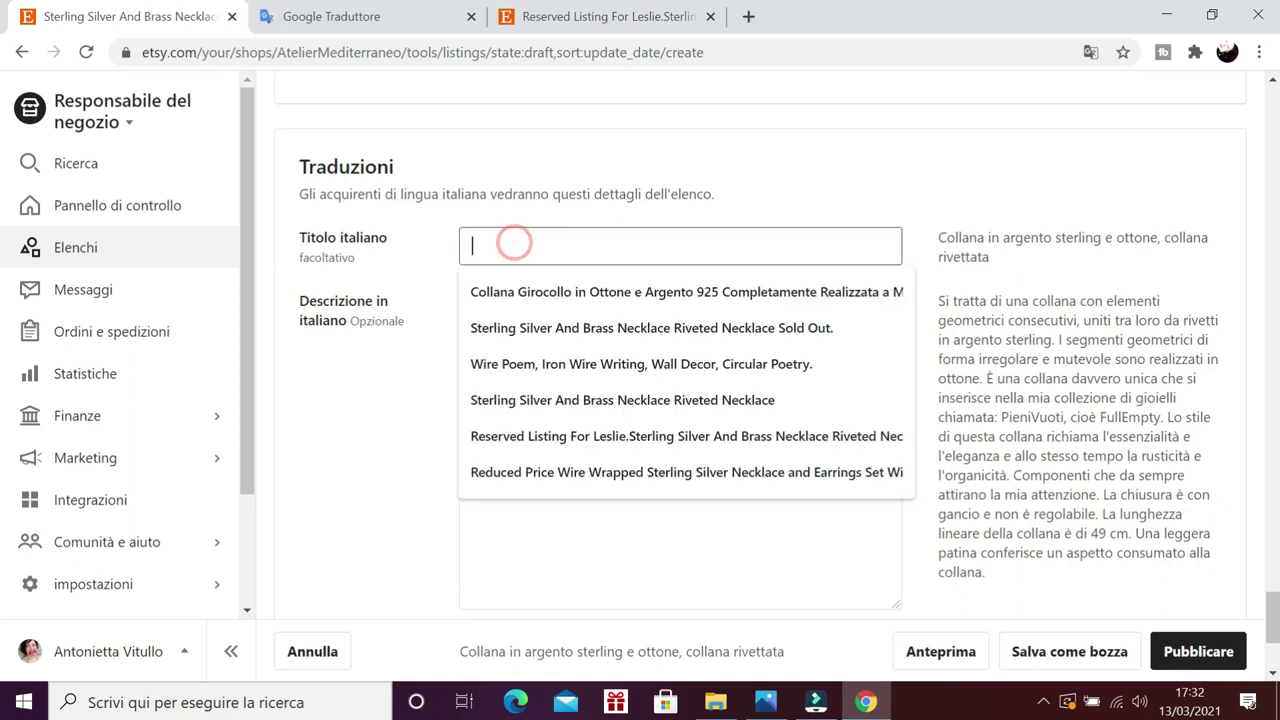
{"action": "left_click", "coordinate": [600, 16]}
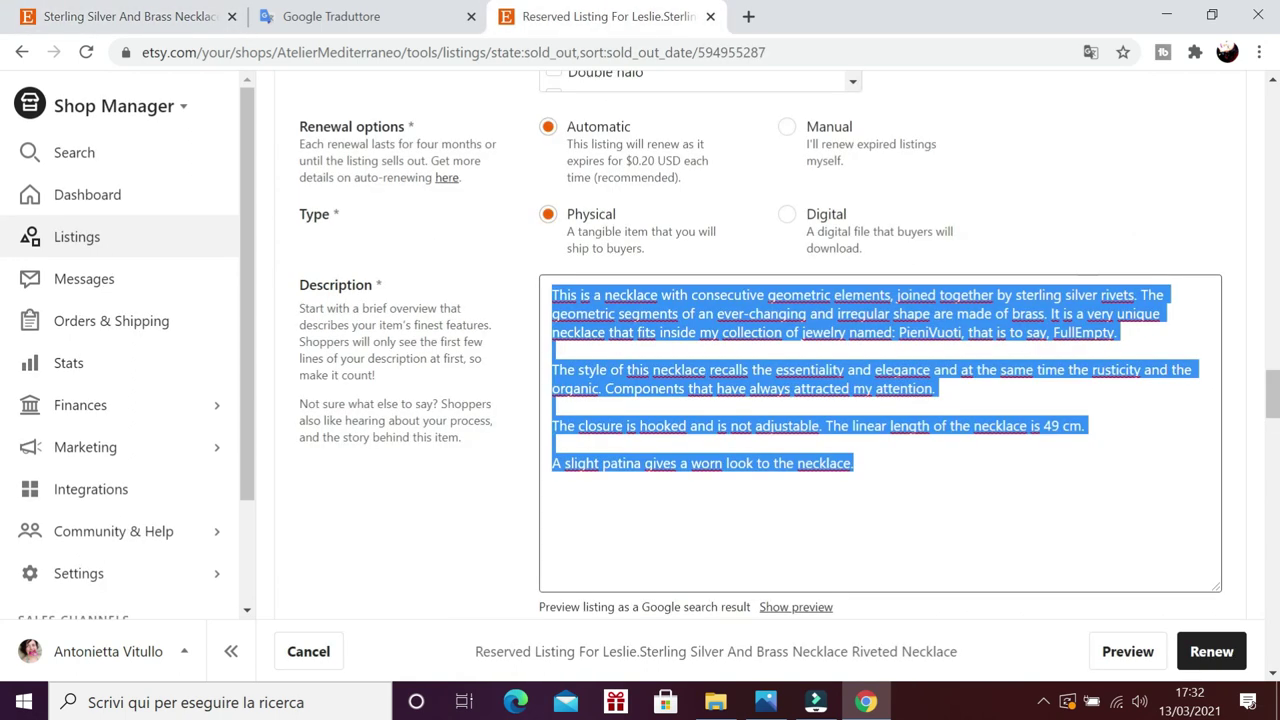
{"action": "left_click", "coordinate": [507, 267]}
{"action": "scroll", "coordinate": [507, 267], "scroll_direction": "down", "scroll_amount": 15}
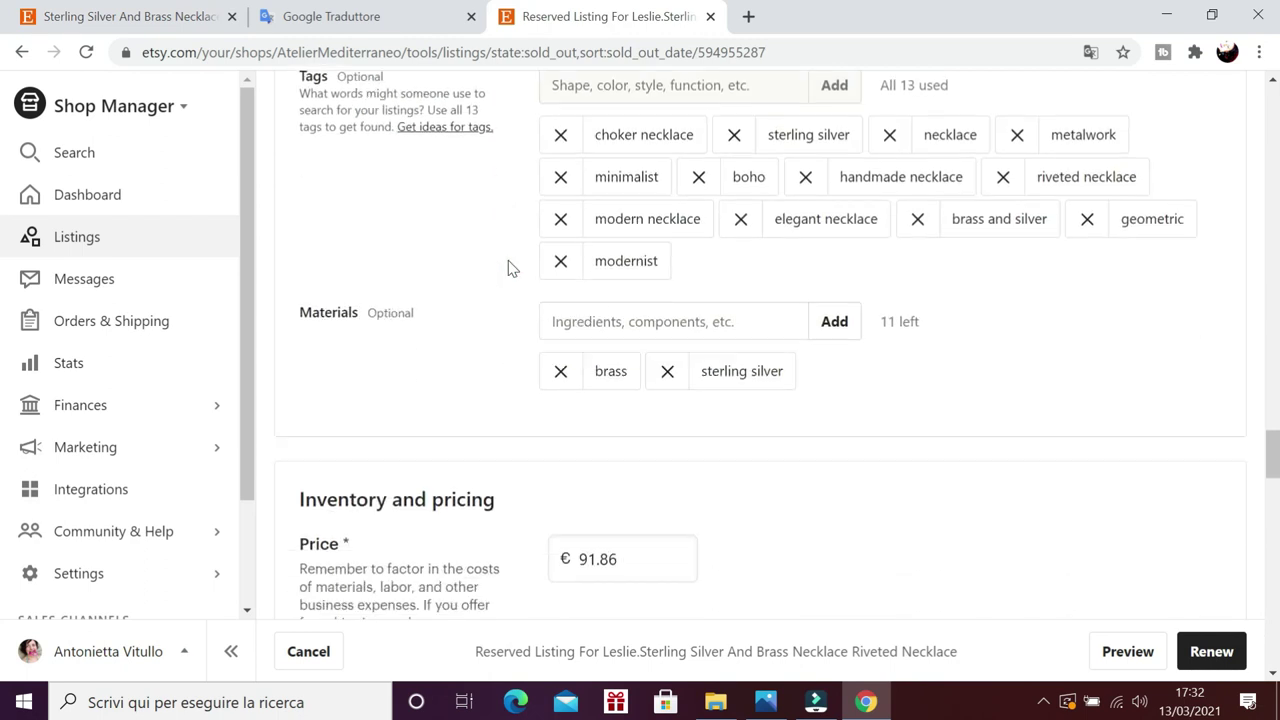
{"action": "scroll", "coordinate": [507, 267], "scroll_direction": "down", "scroll_amount": 12}
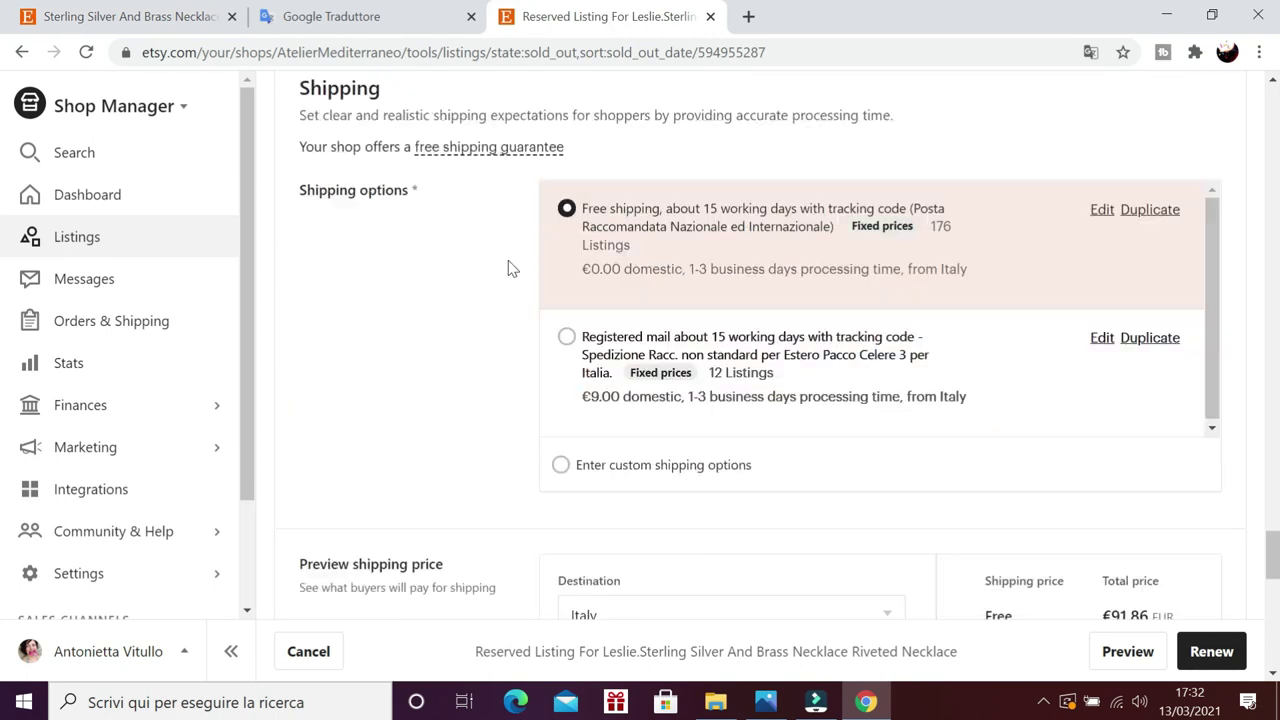
{"action": "scroll", "coordinate": [508, 267], "scroll_direction": "down", "scroll_amount": 3}
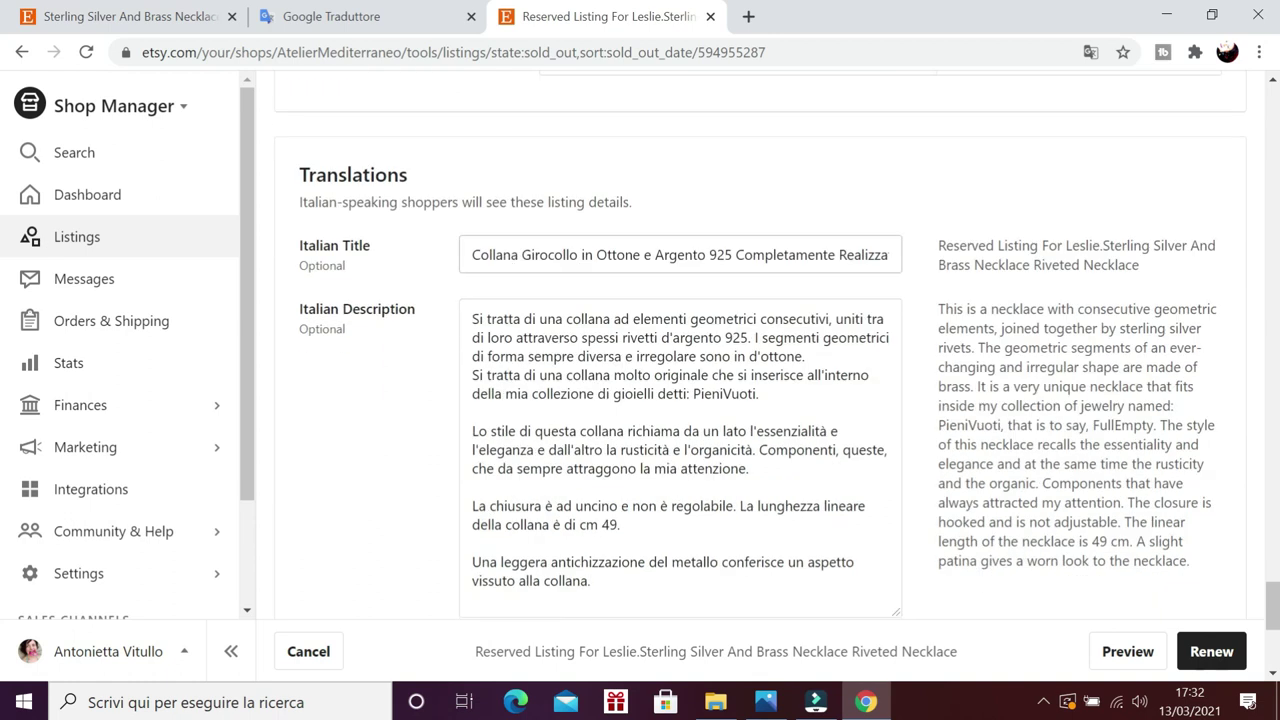
{"action": "left_click_drag", "start_coordinate": [472, 255], "coordinate": [910, 268]}
{"action": "right_click", "coordinate": [778, 265]}
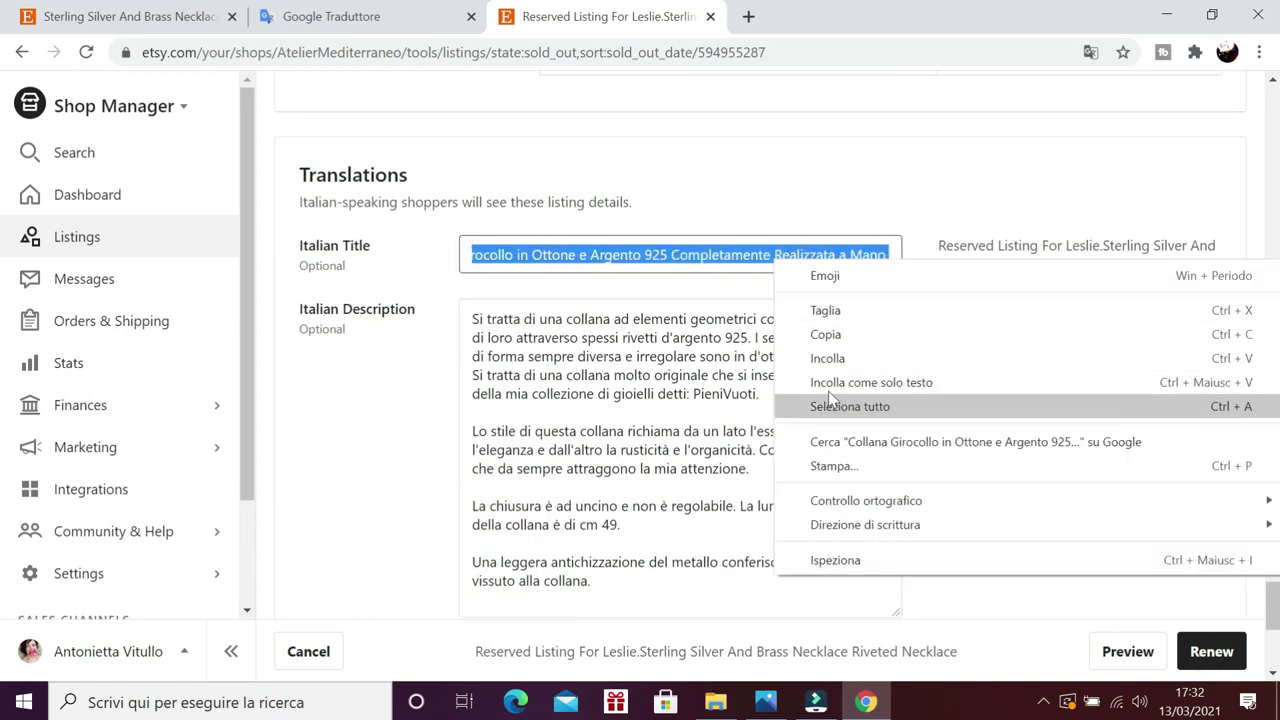
{"action": "left_click", "coordinate": [820, 333]}
- Paste the copied title as the Italian title of the new necklace listing
{"action": "left_click", "coordinate": [186, 14]}
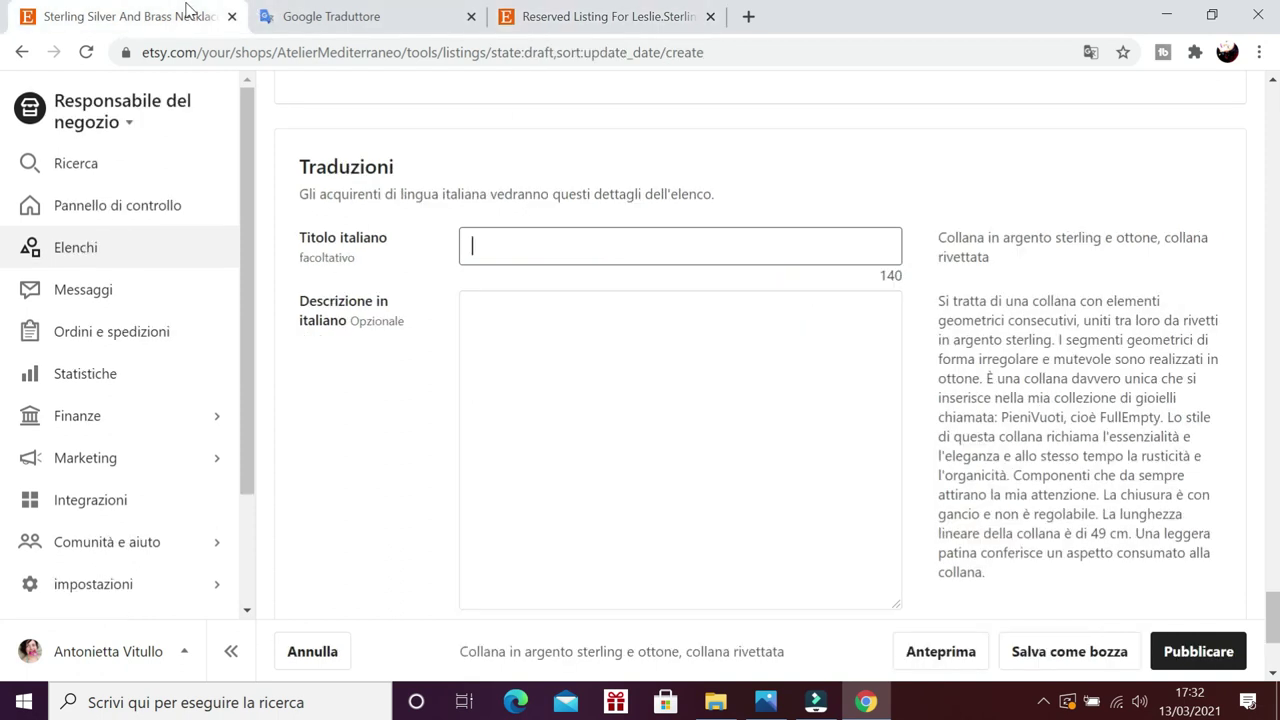
{"action": "left_click", "coordinate": [522, 243]}
{"action": "right_click", "coordinate": [523, 249]}
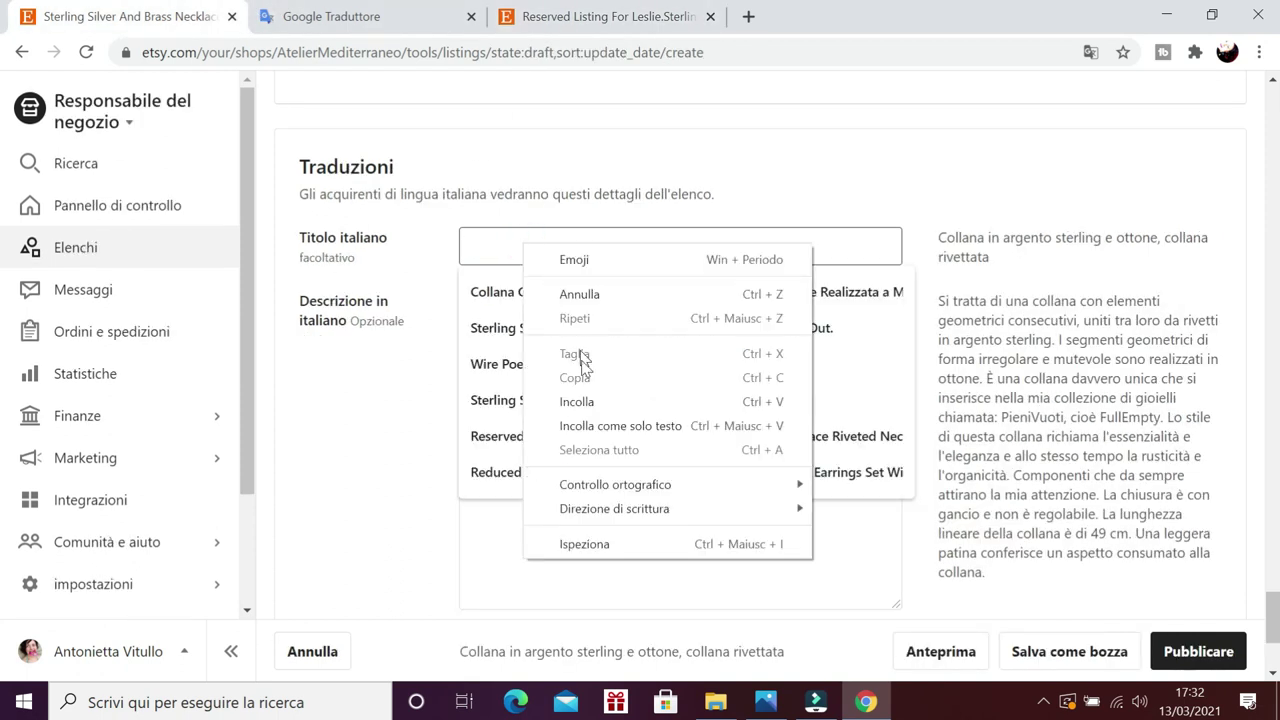
{"action": "left_click", "coordinate": [574, 399]}
- Copy the full Italian description from the reserved necklace listing
{"action": "left_click", "coordinate": [571, 14]}
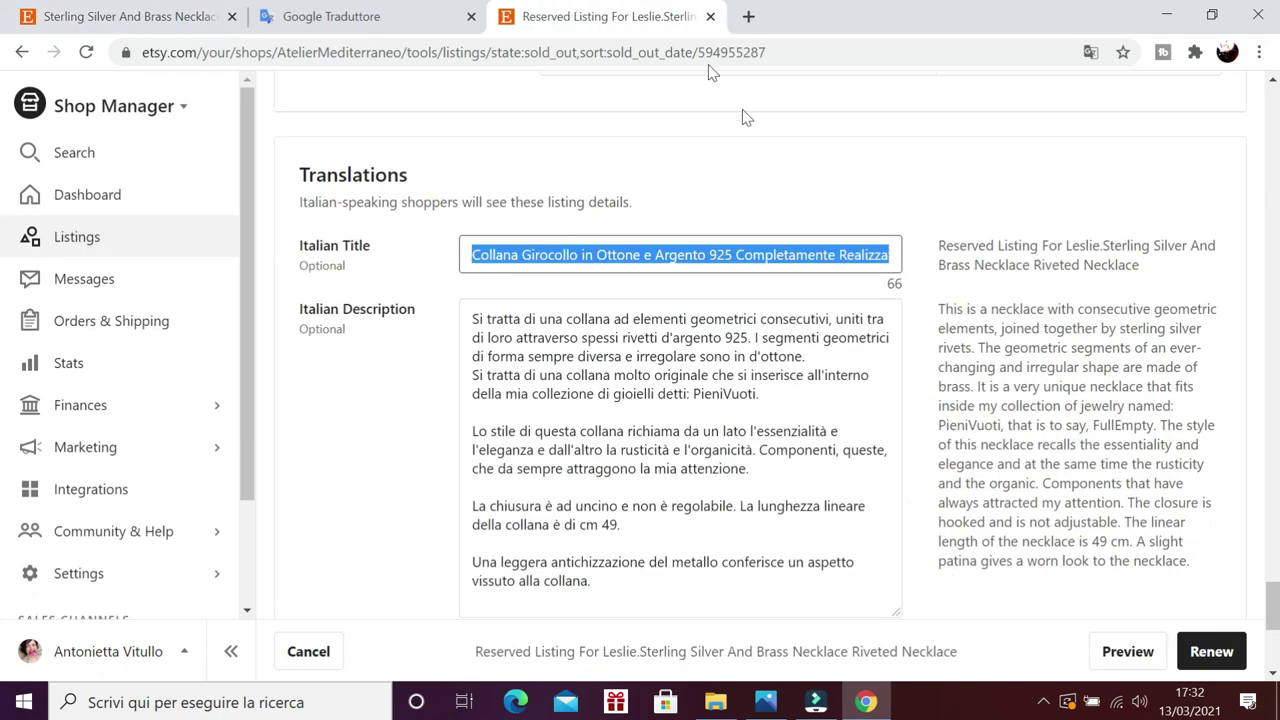
{"action": "left_click", "coordinate": [311, 418]}
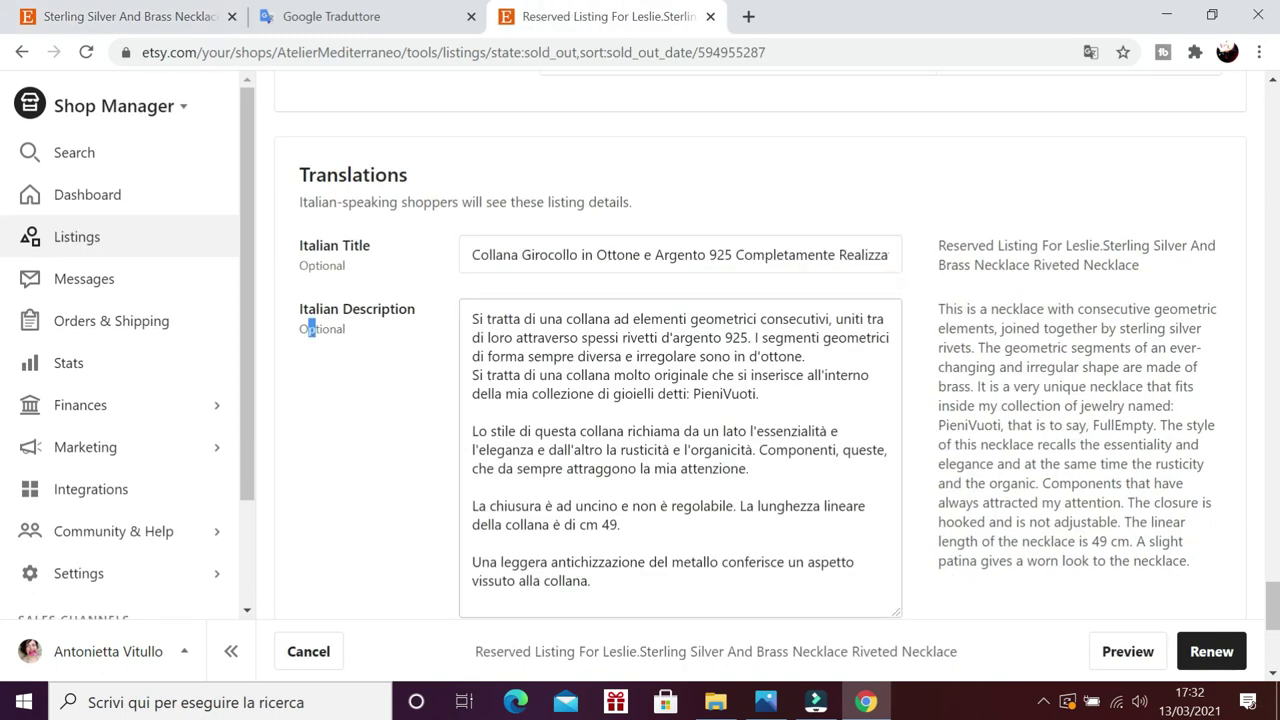
{"action": "left_click_drag", "start_coordinate": [591, 581], "coordinate": [472, 318]}
{"action": "right_click", "coordinate": [532, 334]}
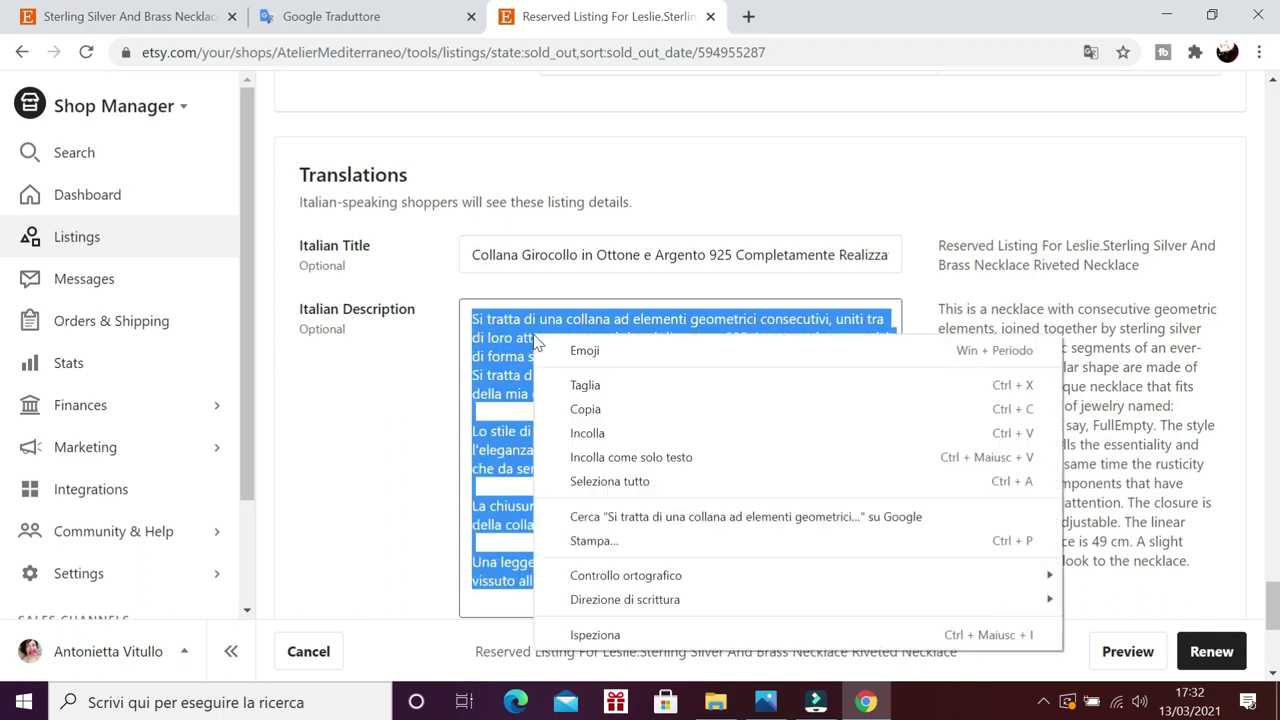
{"action": "left_click", "coordinate": [585, 409]}
- Paste the copied text as the Italian description of the new listing
{"action": "left_click", "coordinate": [130, 16]}
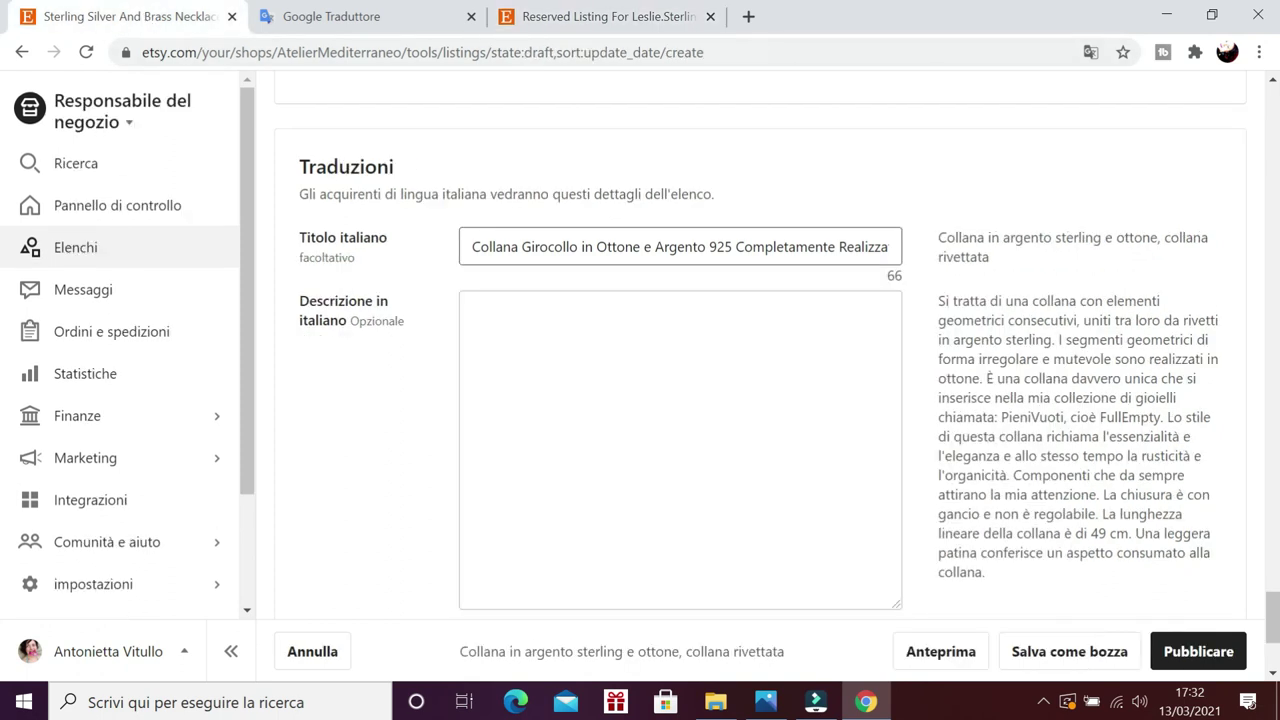
{"action": "left_click", "coordinate": [517, 320]}
{"action": "right_click", "coordinate": [519, 323]}
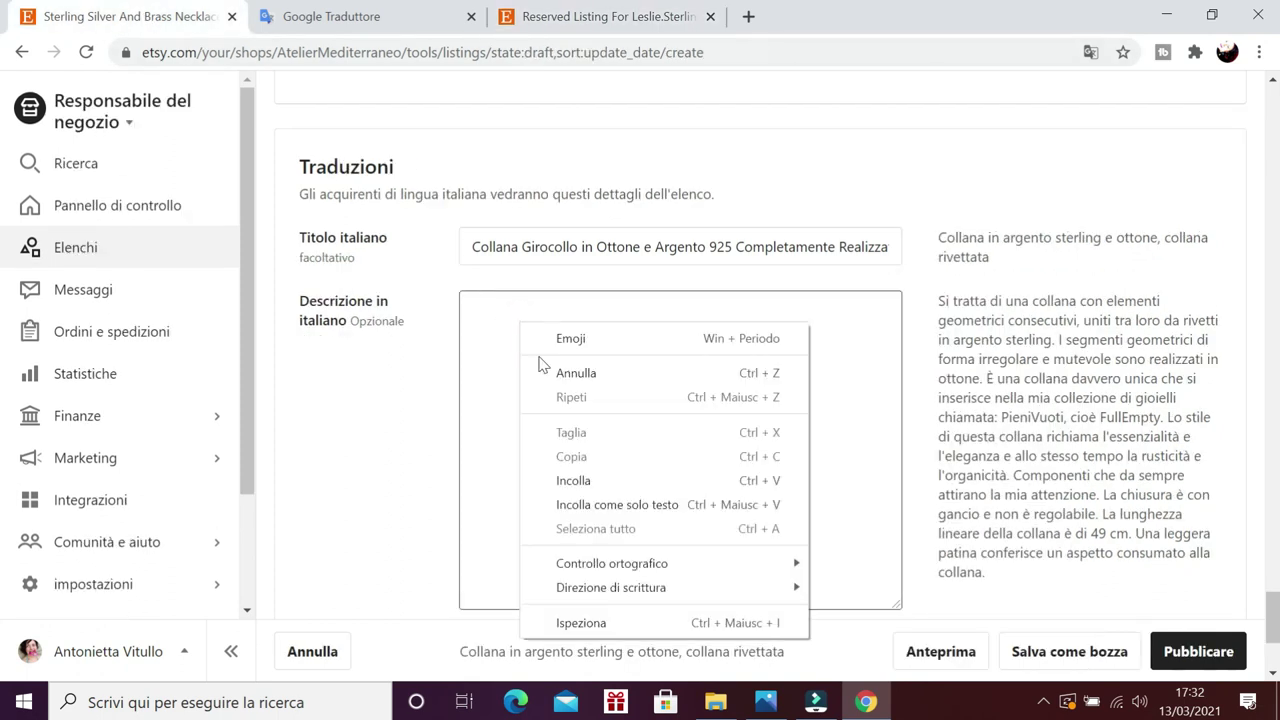
{"action": "left_click", "coordinate": [573, 481]}
- Add the Italian tags "collana in argento", "collana wire" and "ottone" to the new listing
{"action": "scroll", "coordinate": [340, 437], "scroll_direction": "down", "scroll_amount": 2}
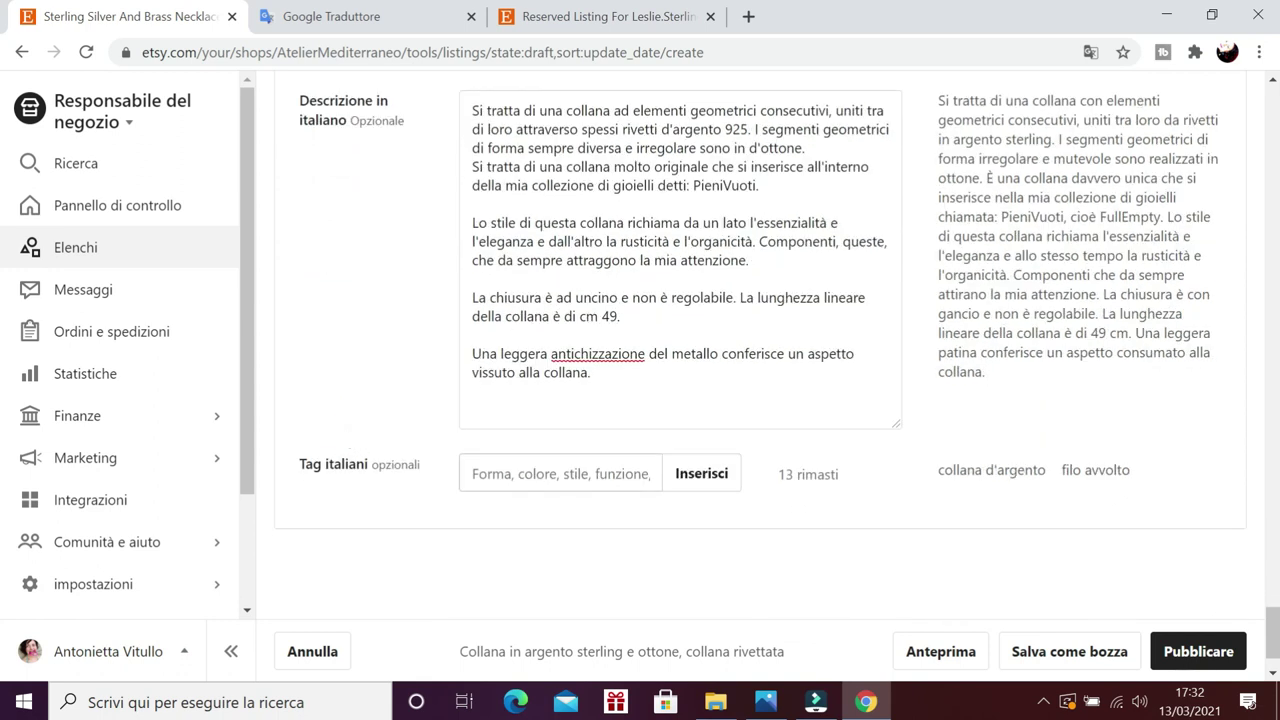
{"action": "left_click", "coordinate": [528, 477]}
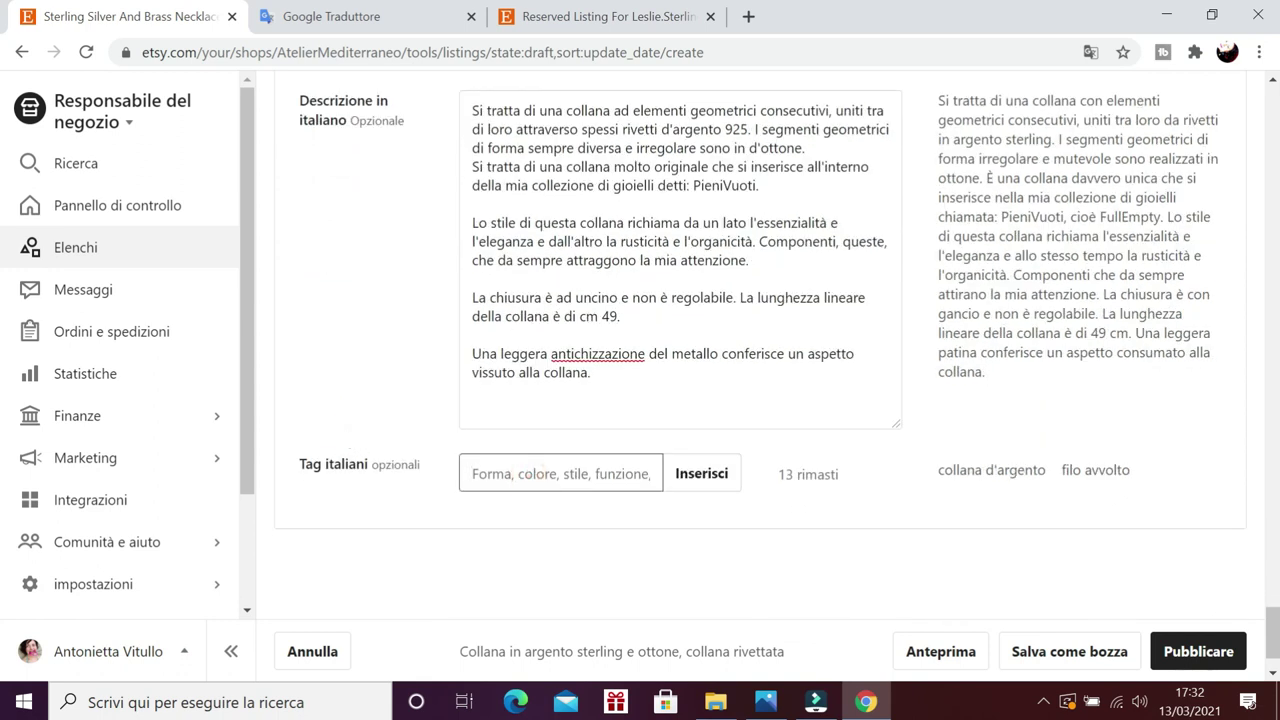
{"action": "type", "text": "collana"}
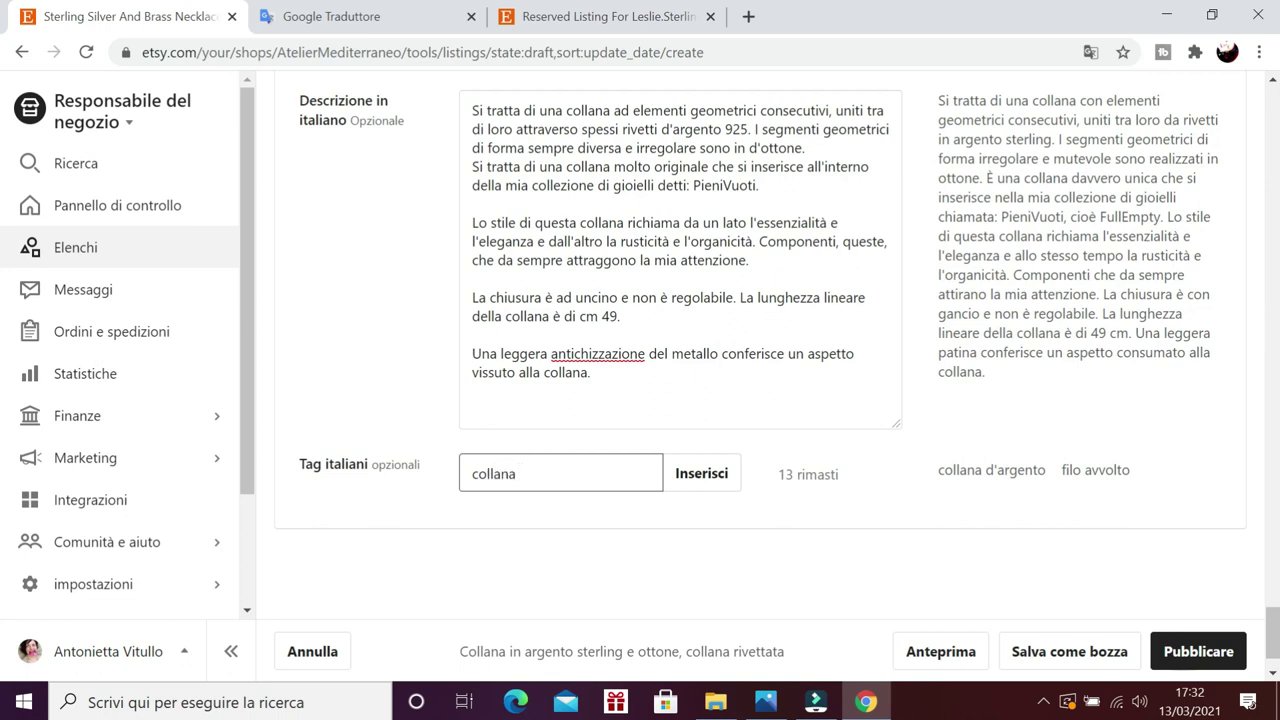
{"action": "type", "text": " in argento"}
{"action": "key", "text": "Return"}
{"action": "type", "text": "co"}
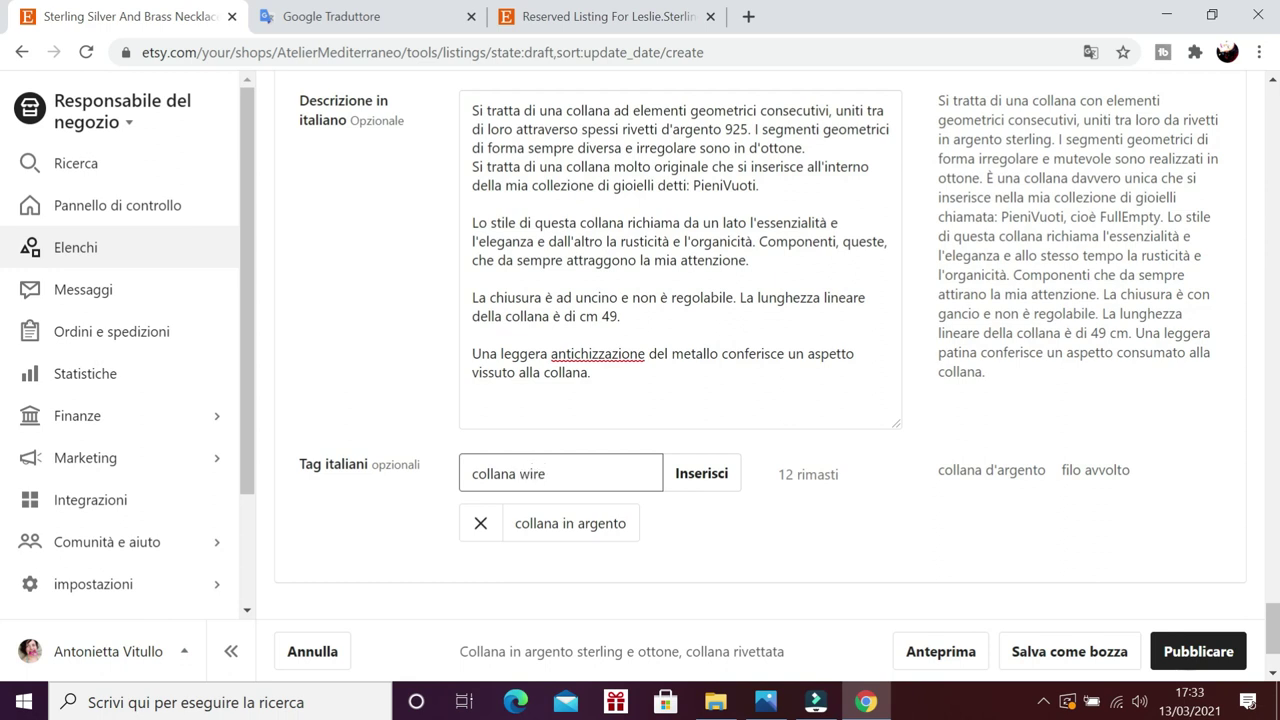
{"action": "key", "text": "Return"}
{"action": "type", "text": "c"}
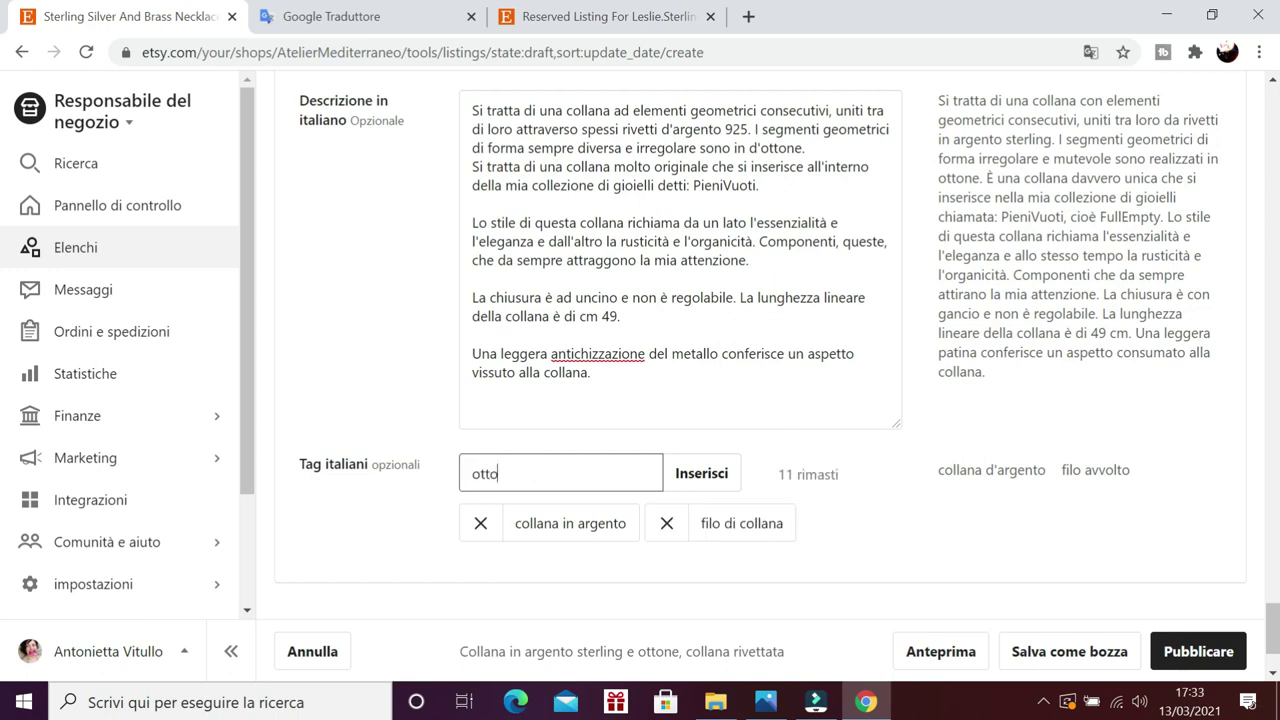
{"action": "key", "text": "Return"}
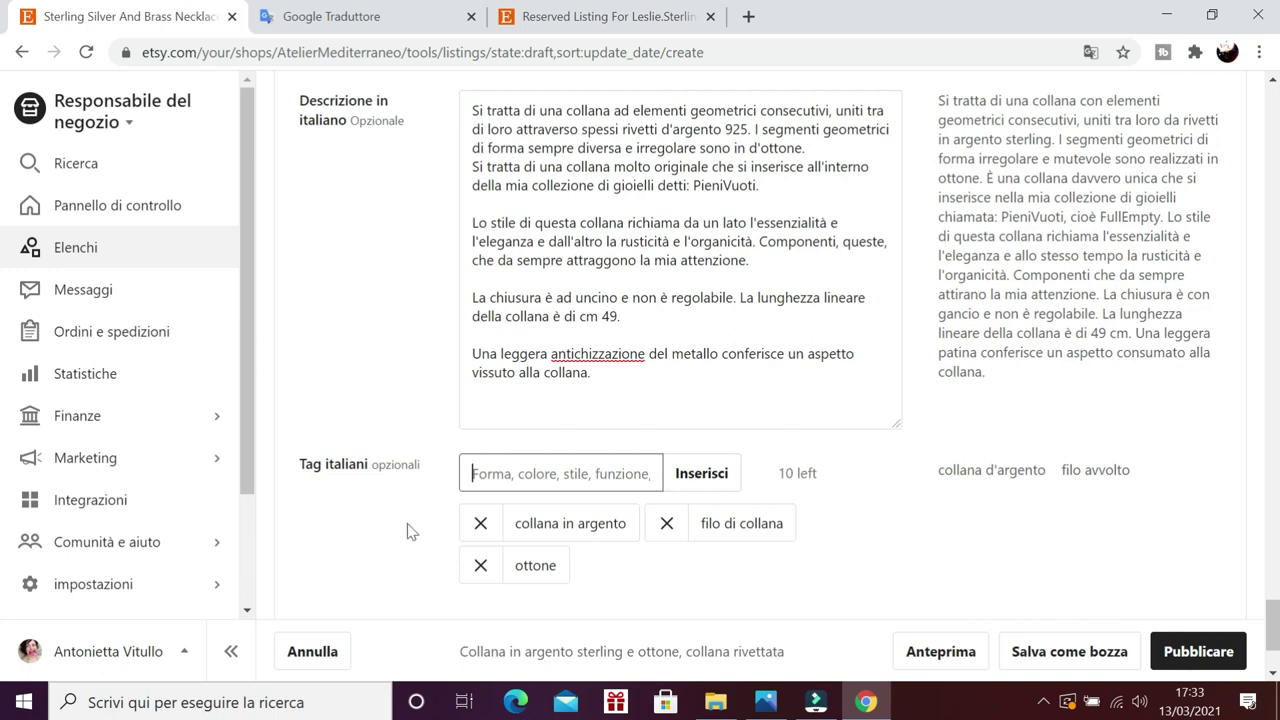
- Preview the finished listing and look over its photo, title, price, personalisation box and description
{"action": "scroll", "coordinate": [354, 511], "scroll_direction": "down", "scroll_amount": 2}
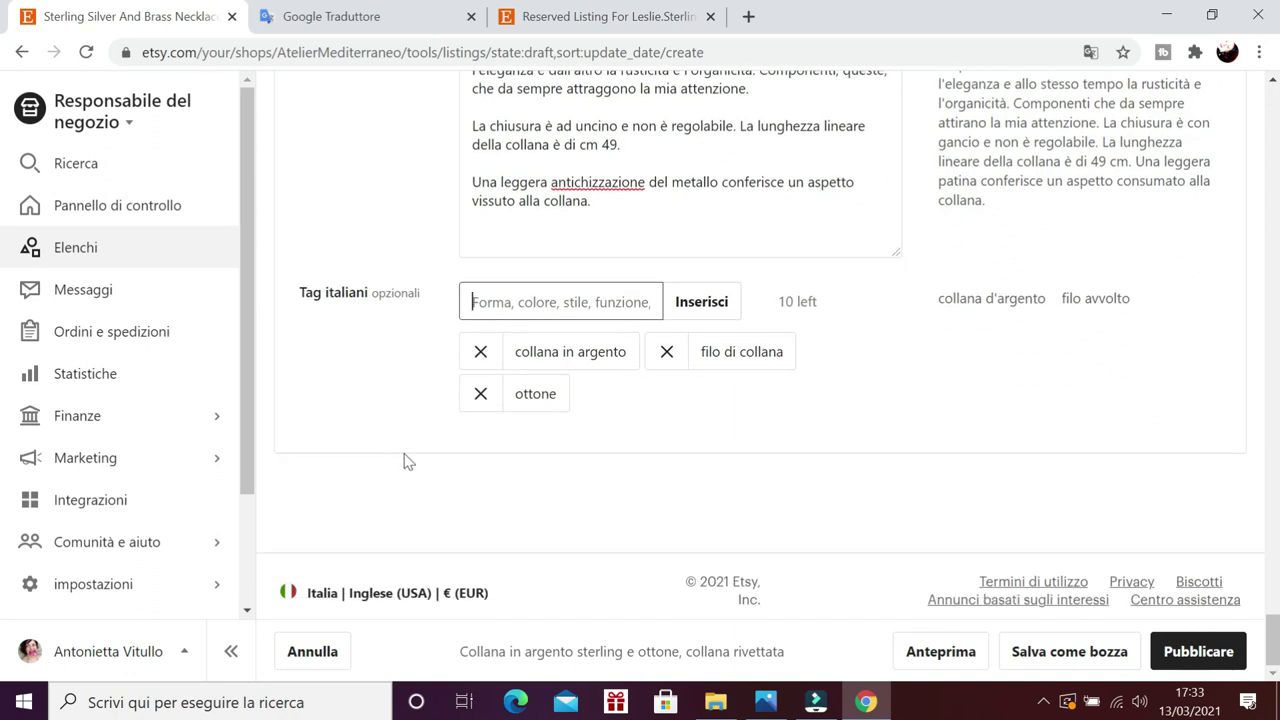
{"action": "scroll", "coordinate": [370, 388], "scroll_direction": "up", "scroll_amount": 6}
{"action": "scroll", "coordinate": [376, 391], "scroll_direction": "up", "scroll_amount": 6}
{"action": "scroll", "coordinate": [385, 390], "scroll_direction": "down", "scroll_amount": 14}
{"action": "left_click", "coordinate": [929, 665]}
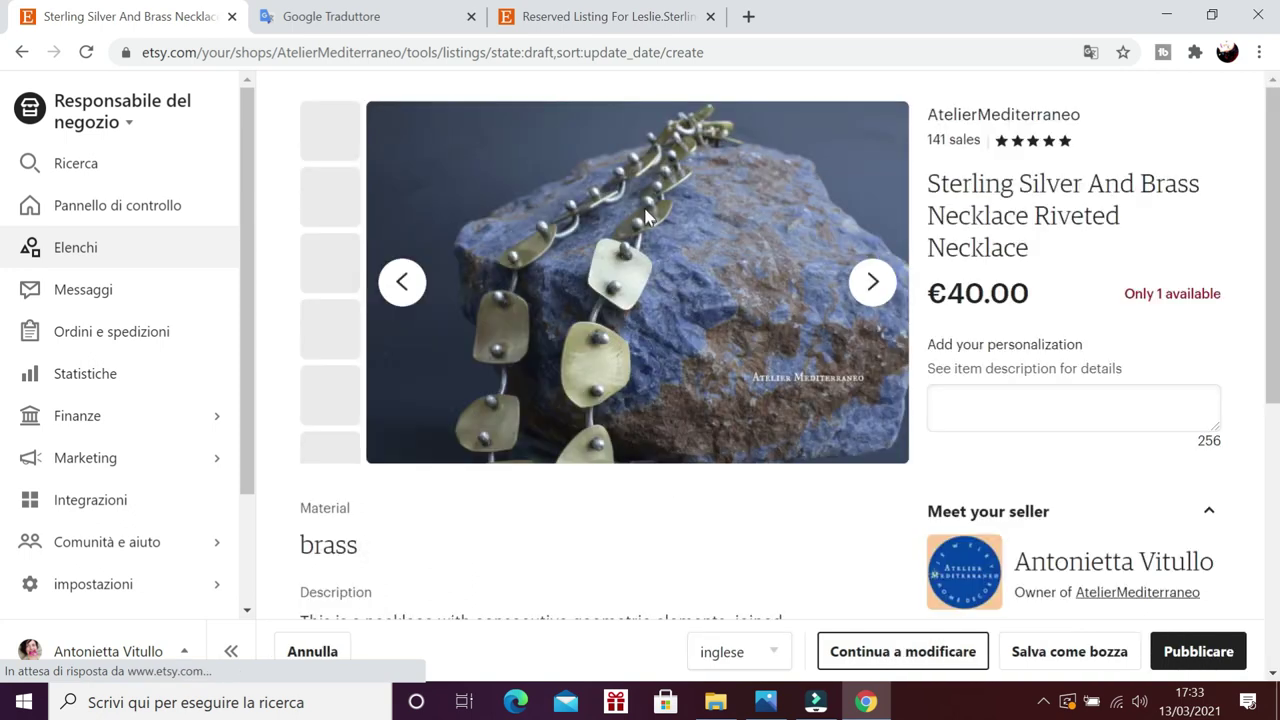
{"action": "scroll", "coordinate": [668, 246], "scroll_direction": "down", "scroll_amount": 3}
{"action": "scroll", "coordinate": [670, 246], "scroll_direction": "up", "scroll_amount": 3}
{"action": "scroll", "coordinate": [669, 237], "scroll_direction": "down", "scroll_amount": 5}
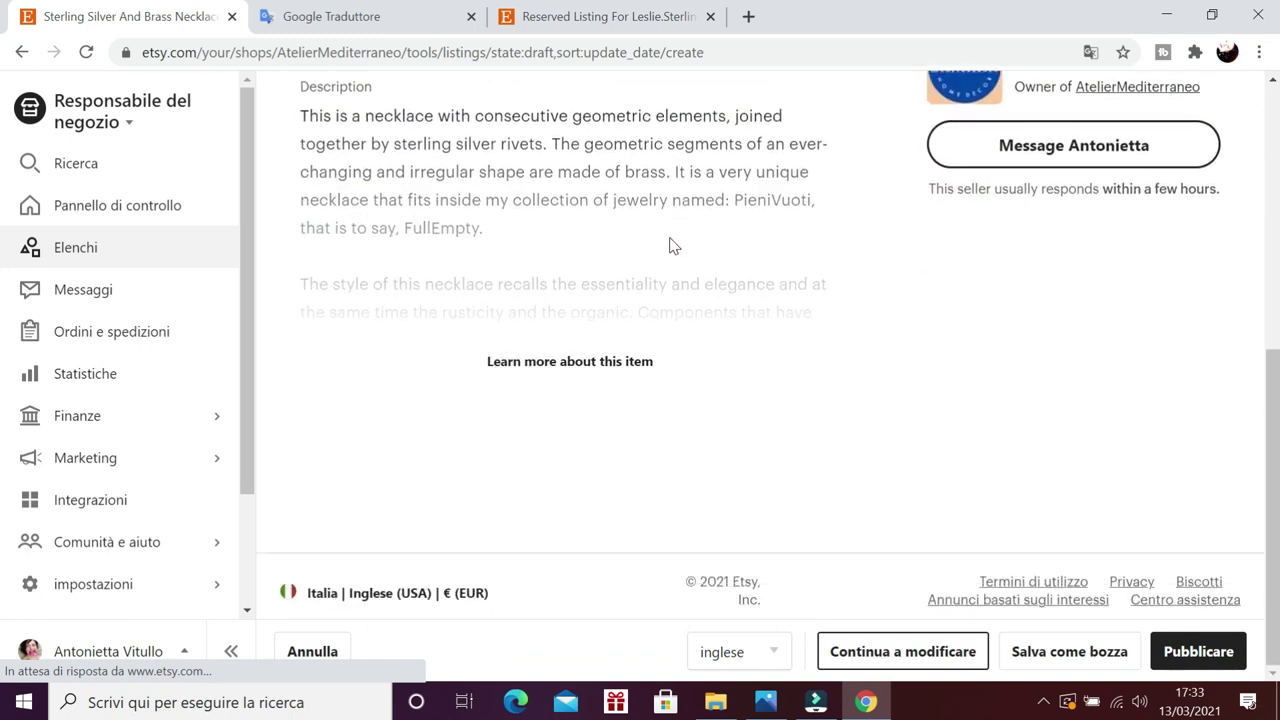
{"action": "scroll", "coordinate": [671, 246], "scroll_direction": "up", "scroll_amount": 5}
{"action": "scroll", "coordinate": [671, 246], "scroll_direction": "down", "scroll_amount": 5}
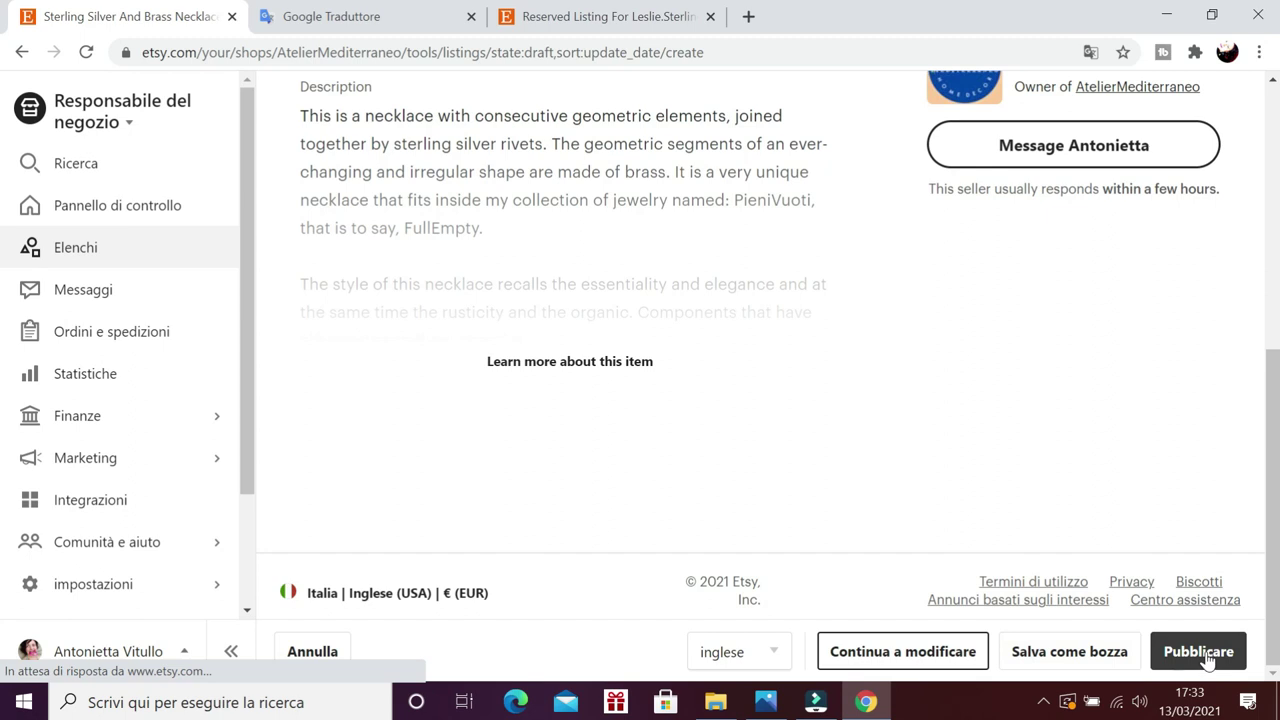
- Save the necklace listing as a draft and reopen it from the draft listings
{"action": "left_click", "coordinate": [1087, 655]}
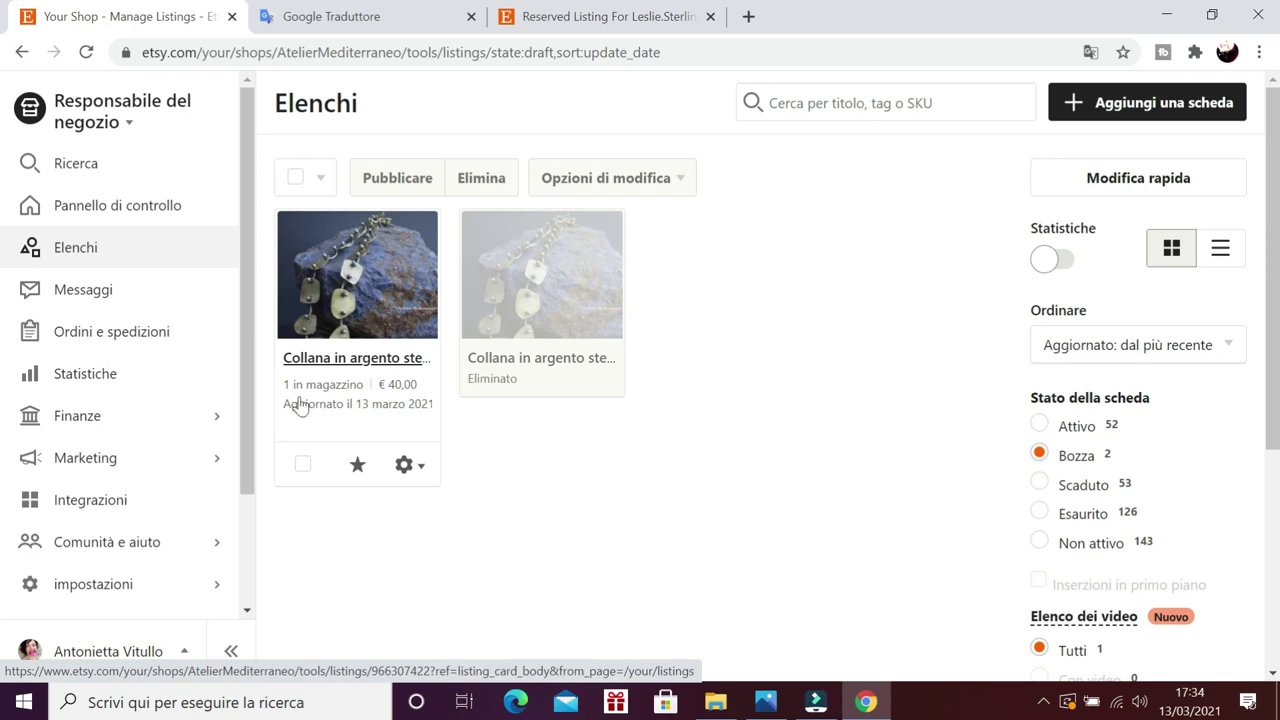
{"action": "left_click", "coordinate": [302, 466]}
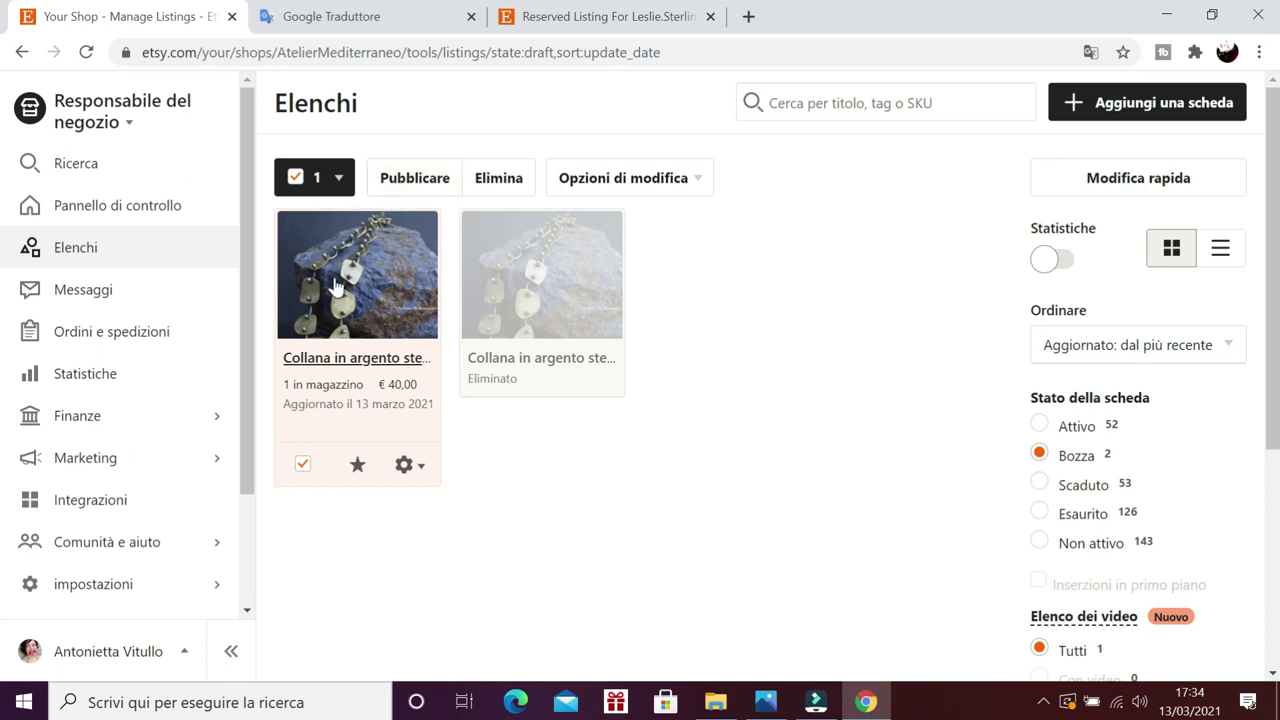
{"action": "left_click", "coordinate": [302, 464]}
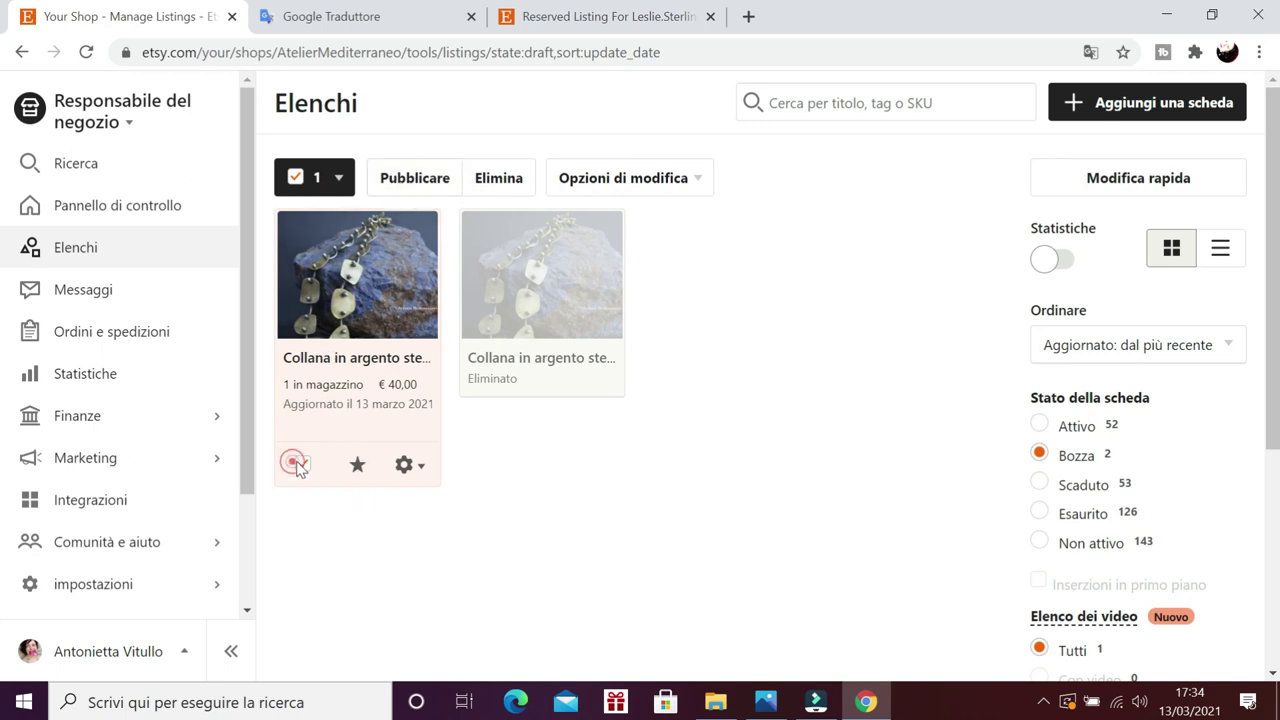
{"action": "left_click", "coordinate": [343, 235]}
- Look through the reopened draft's photos, variations, personalisation, renewal, type and description settings
{"action": "scroll", "coordinate": [877, 256], "scroll_direction": "down", "scroll_amount": 20}
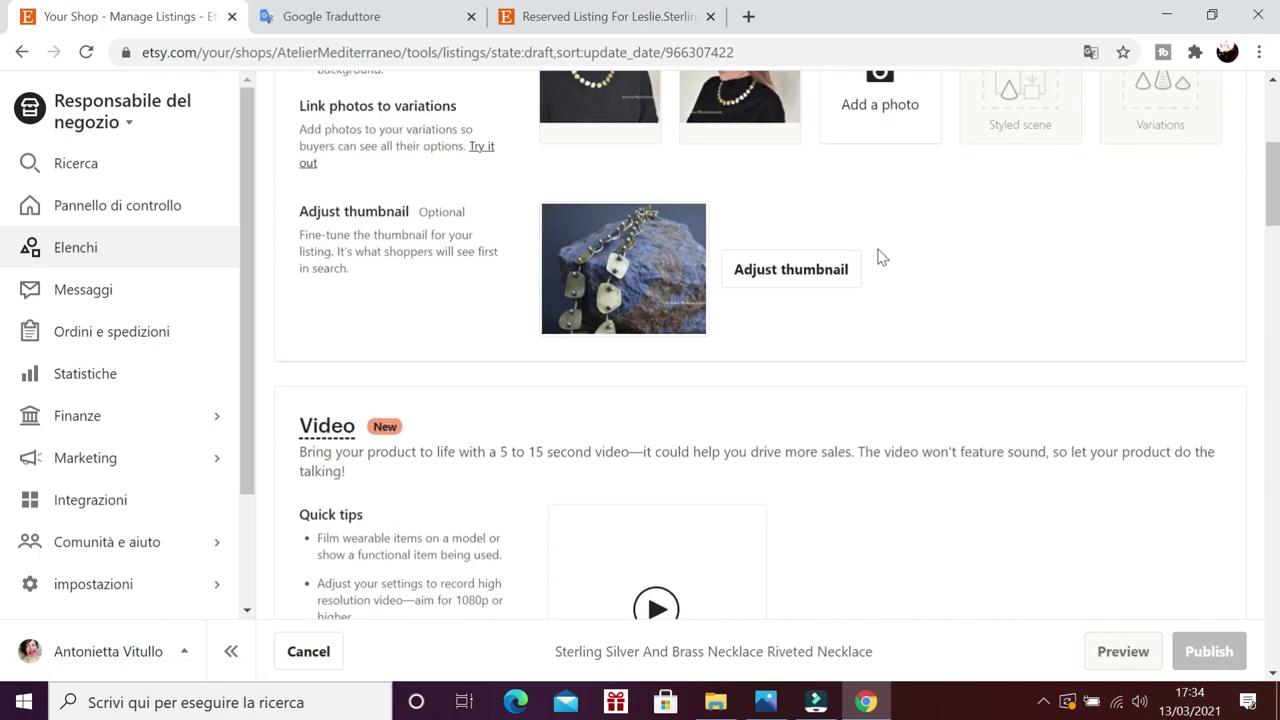
{"action": "scroll", "coordinate": [1145, 597], "scroll_direction": "down", "scroll_amount": 10}
{"action": "scroll", "coordinate": [712, 346], "scroll_direction": "down", "scroll_amount": 5}
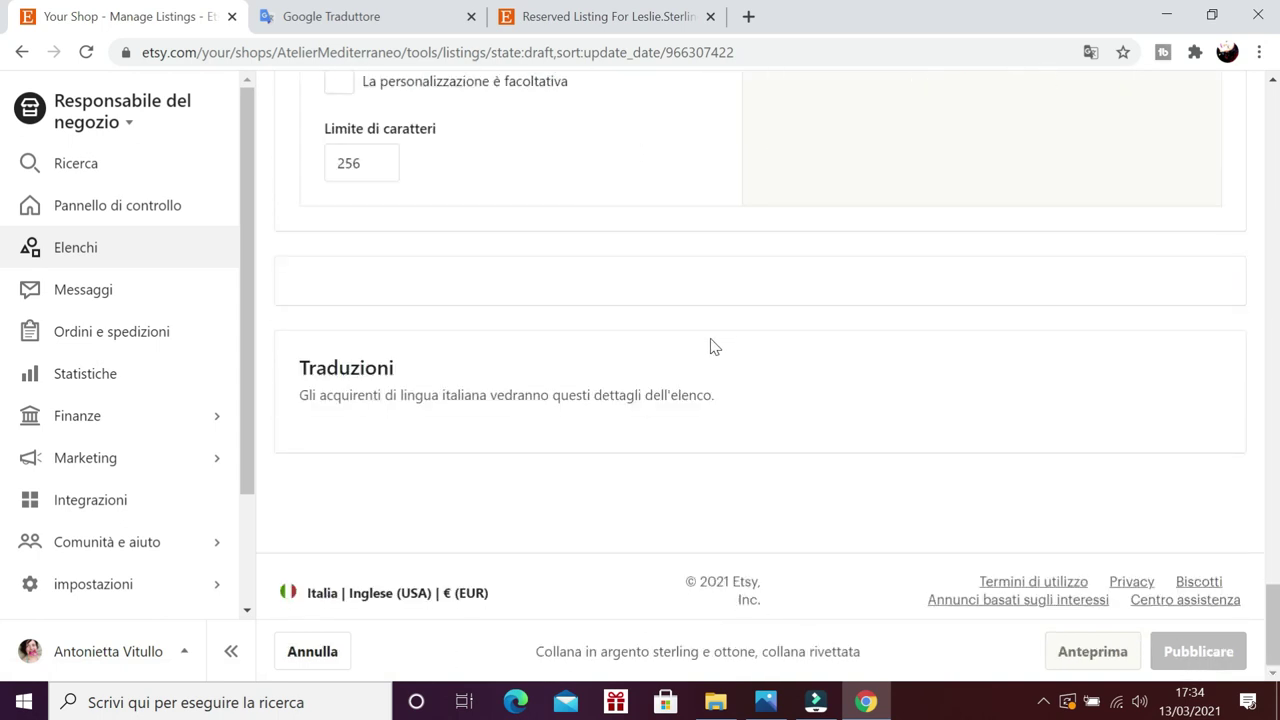
{"action": "scroll", "coordinate": [503, 474], "scroll_direction": "up", "scroll_amount": 12}
{"action": "scroll", "coordinate": [677, 354], "scroll_direction": "down", "scroll_amount": 6}
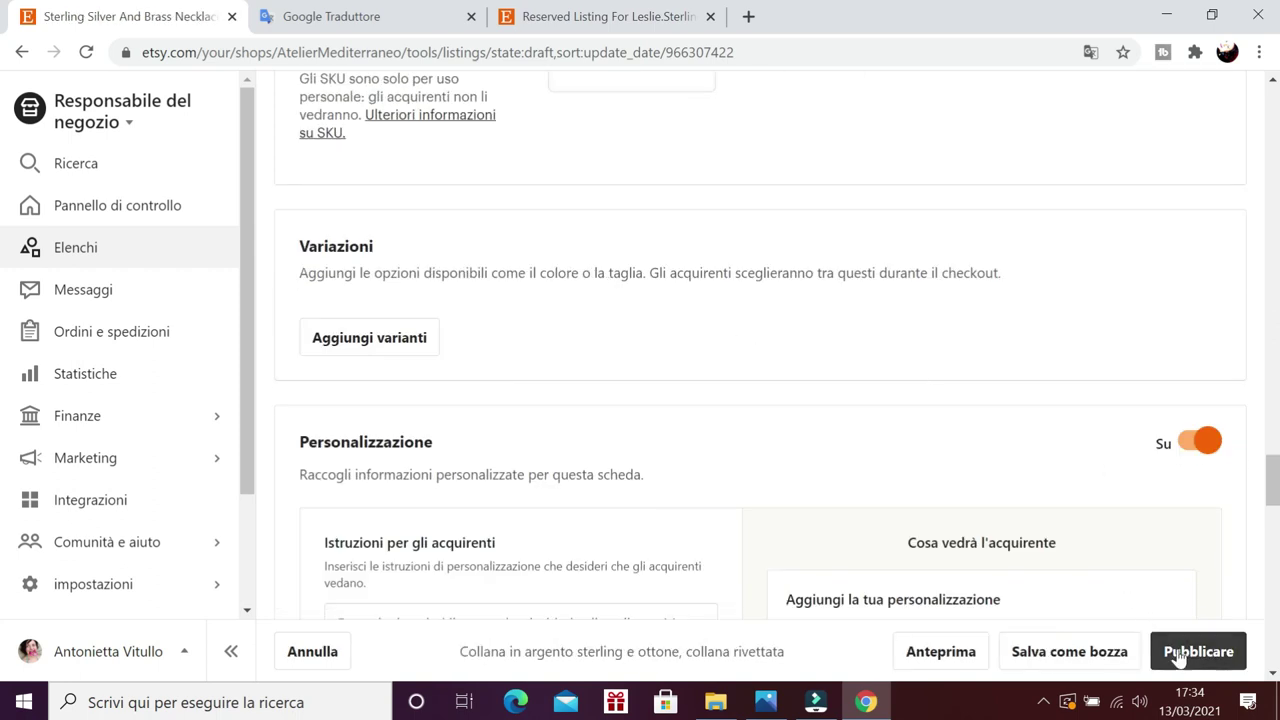
{"action": "scroll", "coordinate": [757, 443], "scroll_direction": "up", "scroll_amount": 10}
{"action": "scroll", "coordinate": [764, 444], "scroll_direction": "up", "scroll_amount": 4}
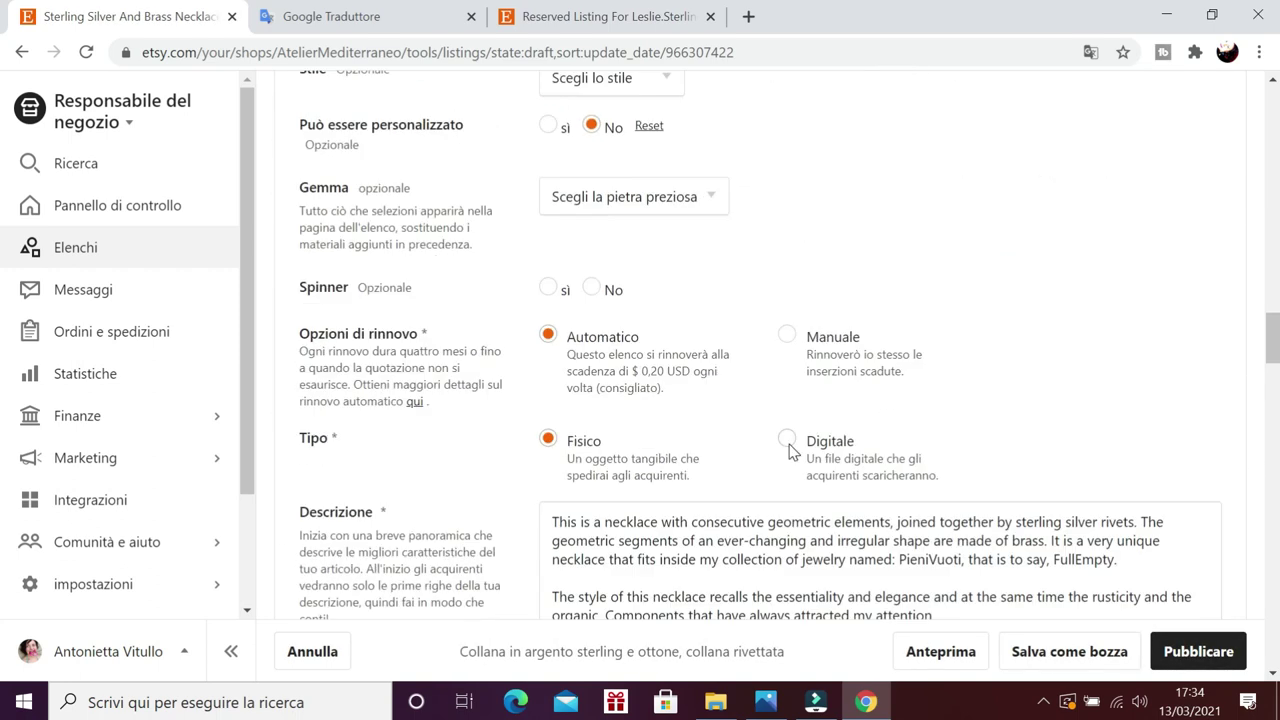